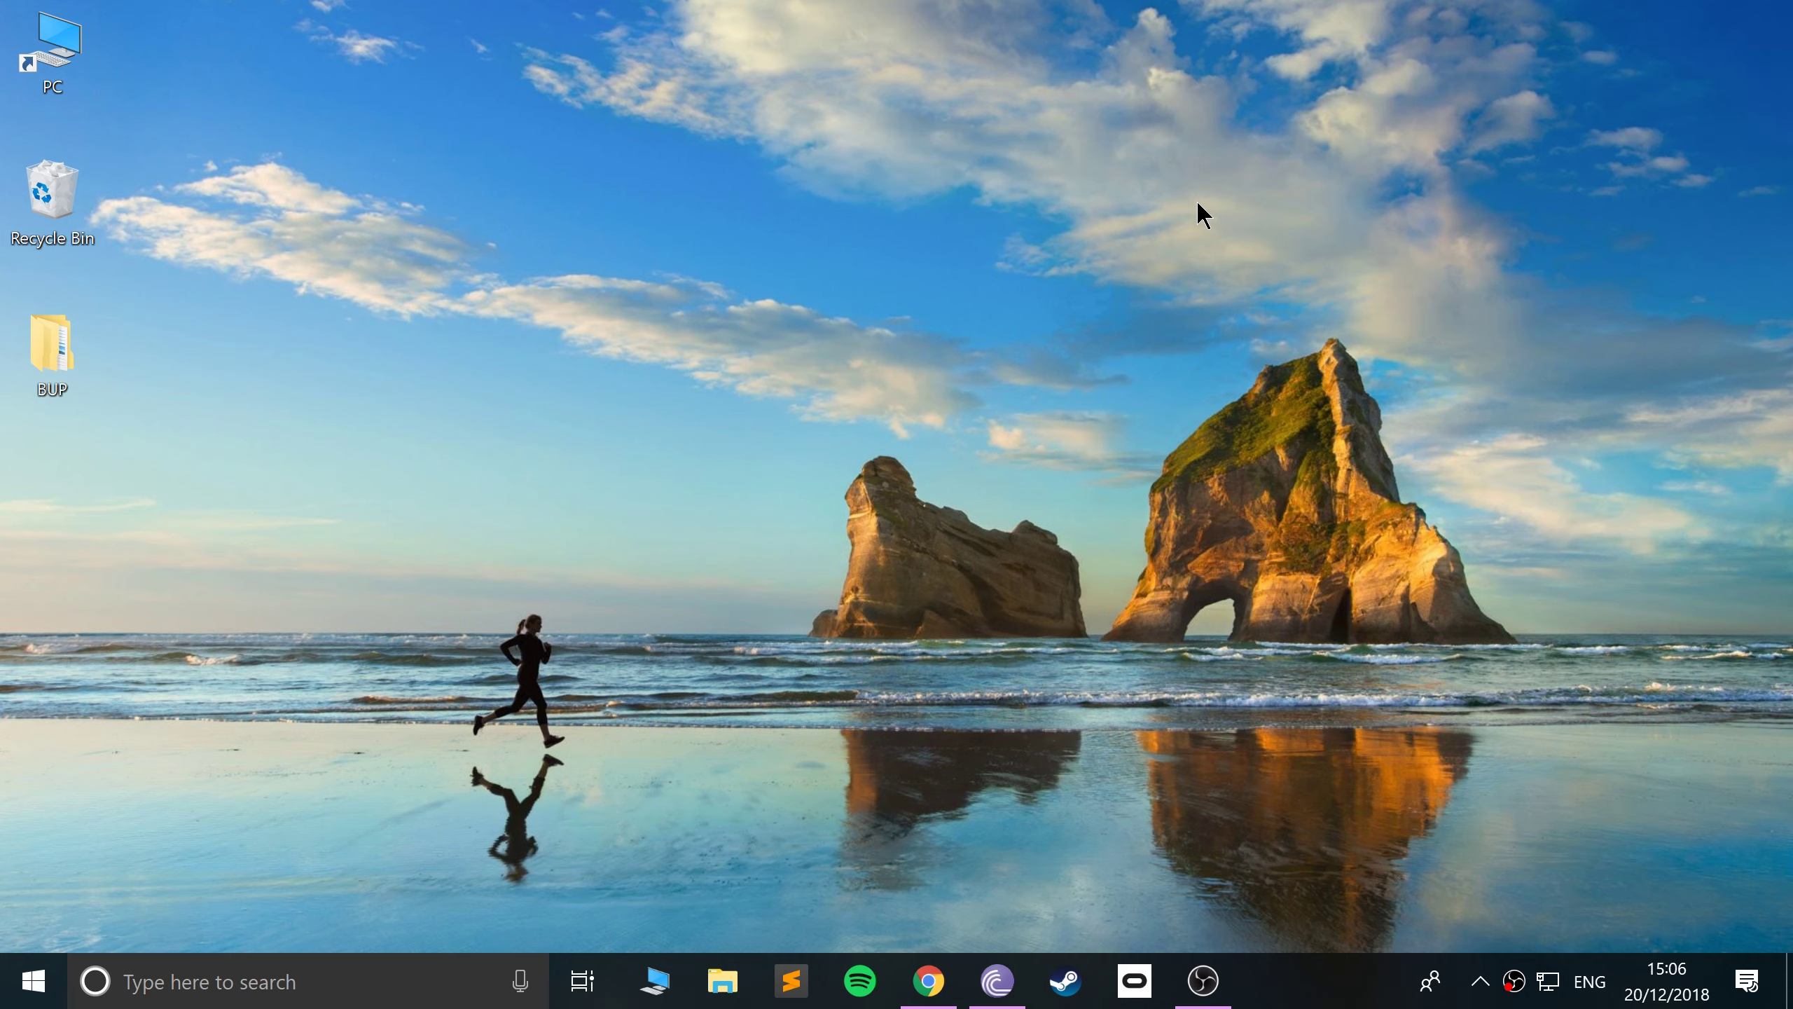
# - Open a new maximized Chrome window and search the web for 'nps browser'
pyautogui.rightClick(928, 981)
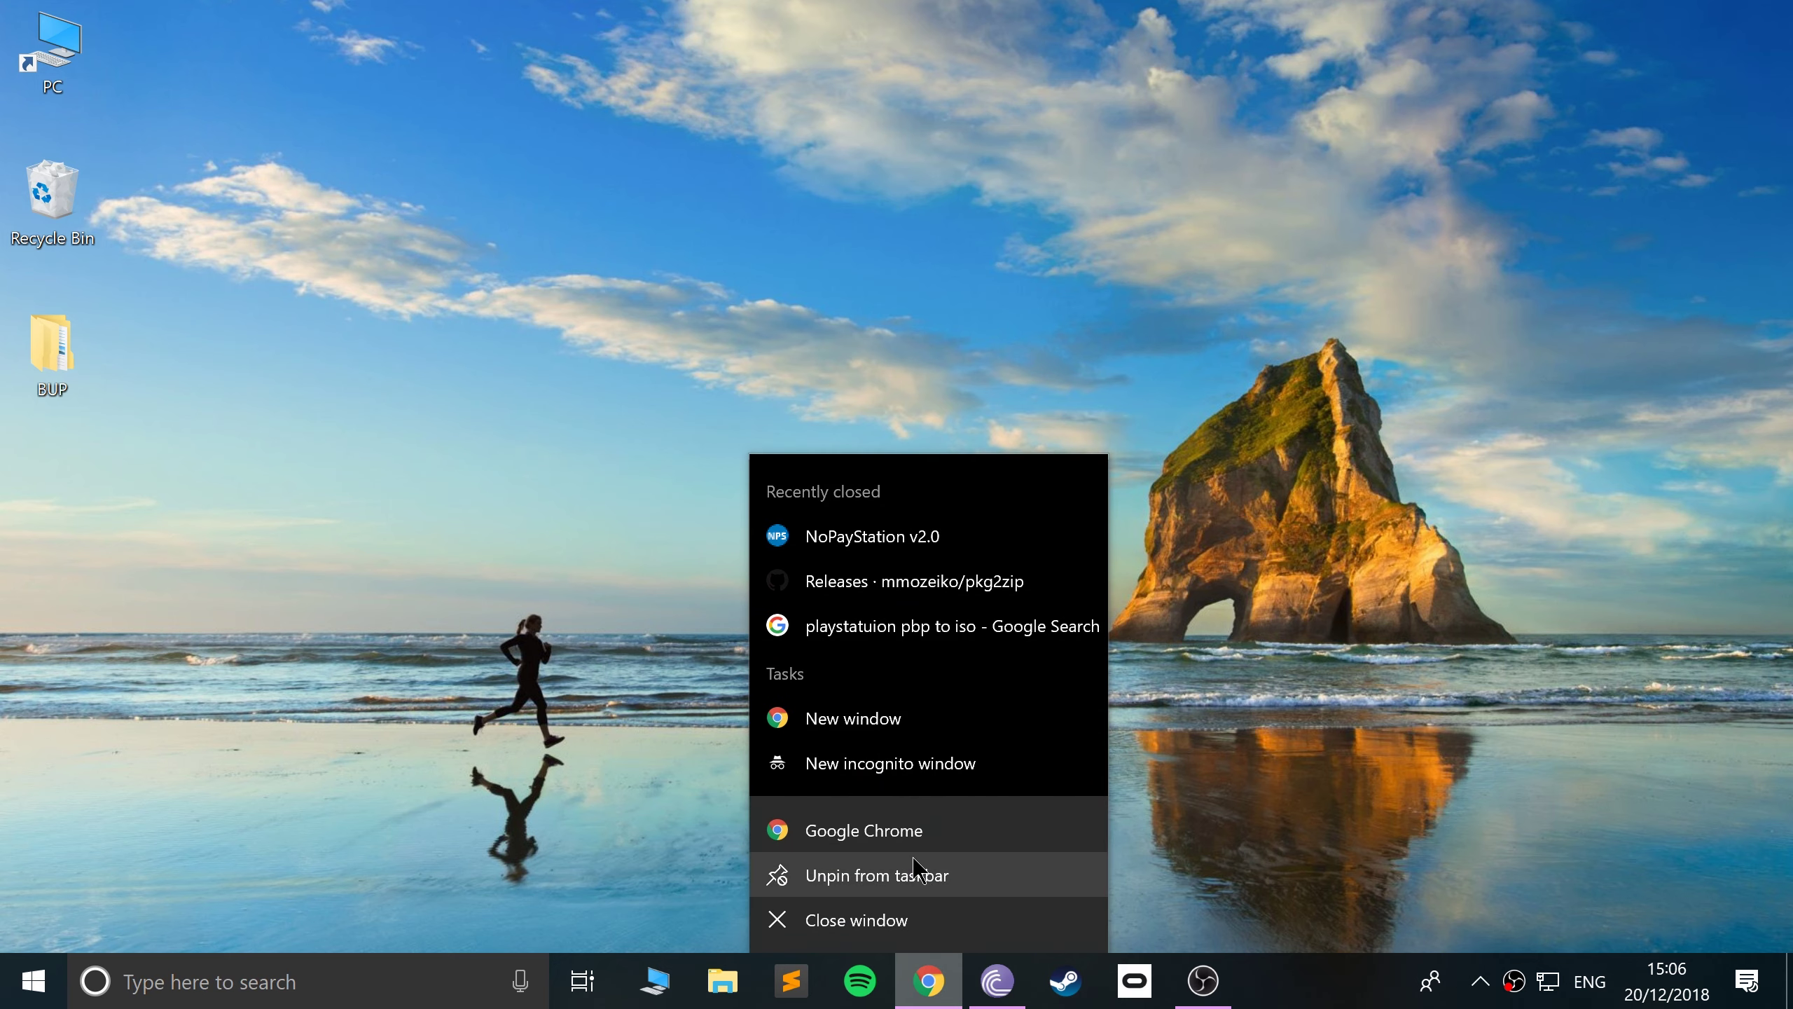
pyautogui.click(914, 850)
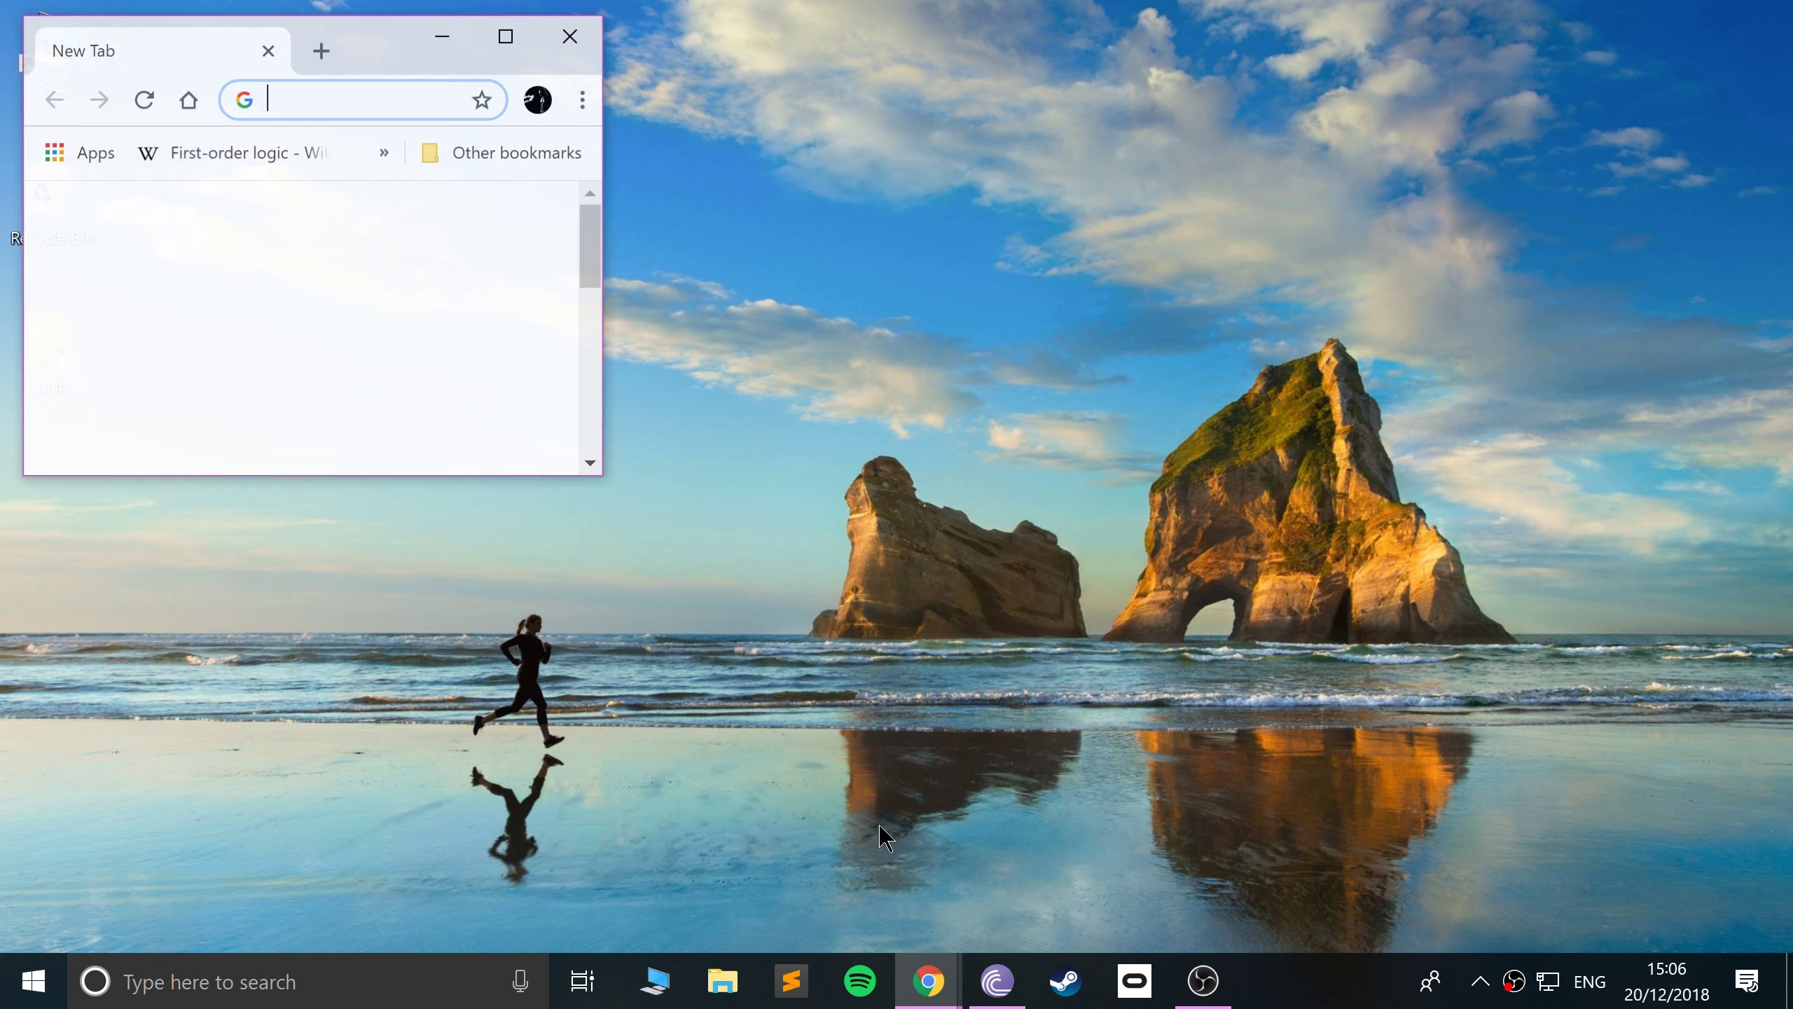
pyautogui.click(502, 39)
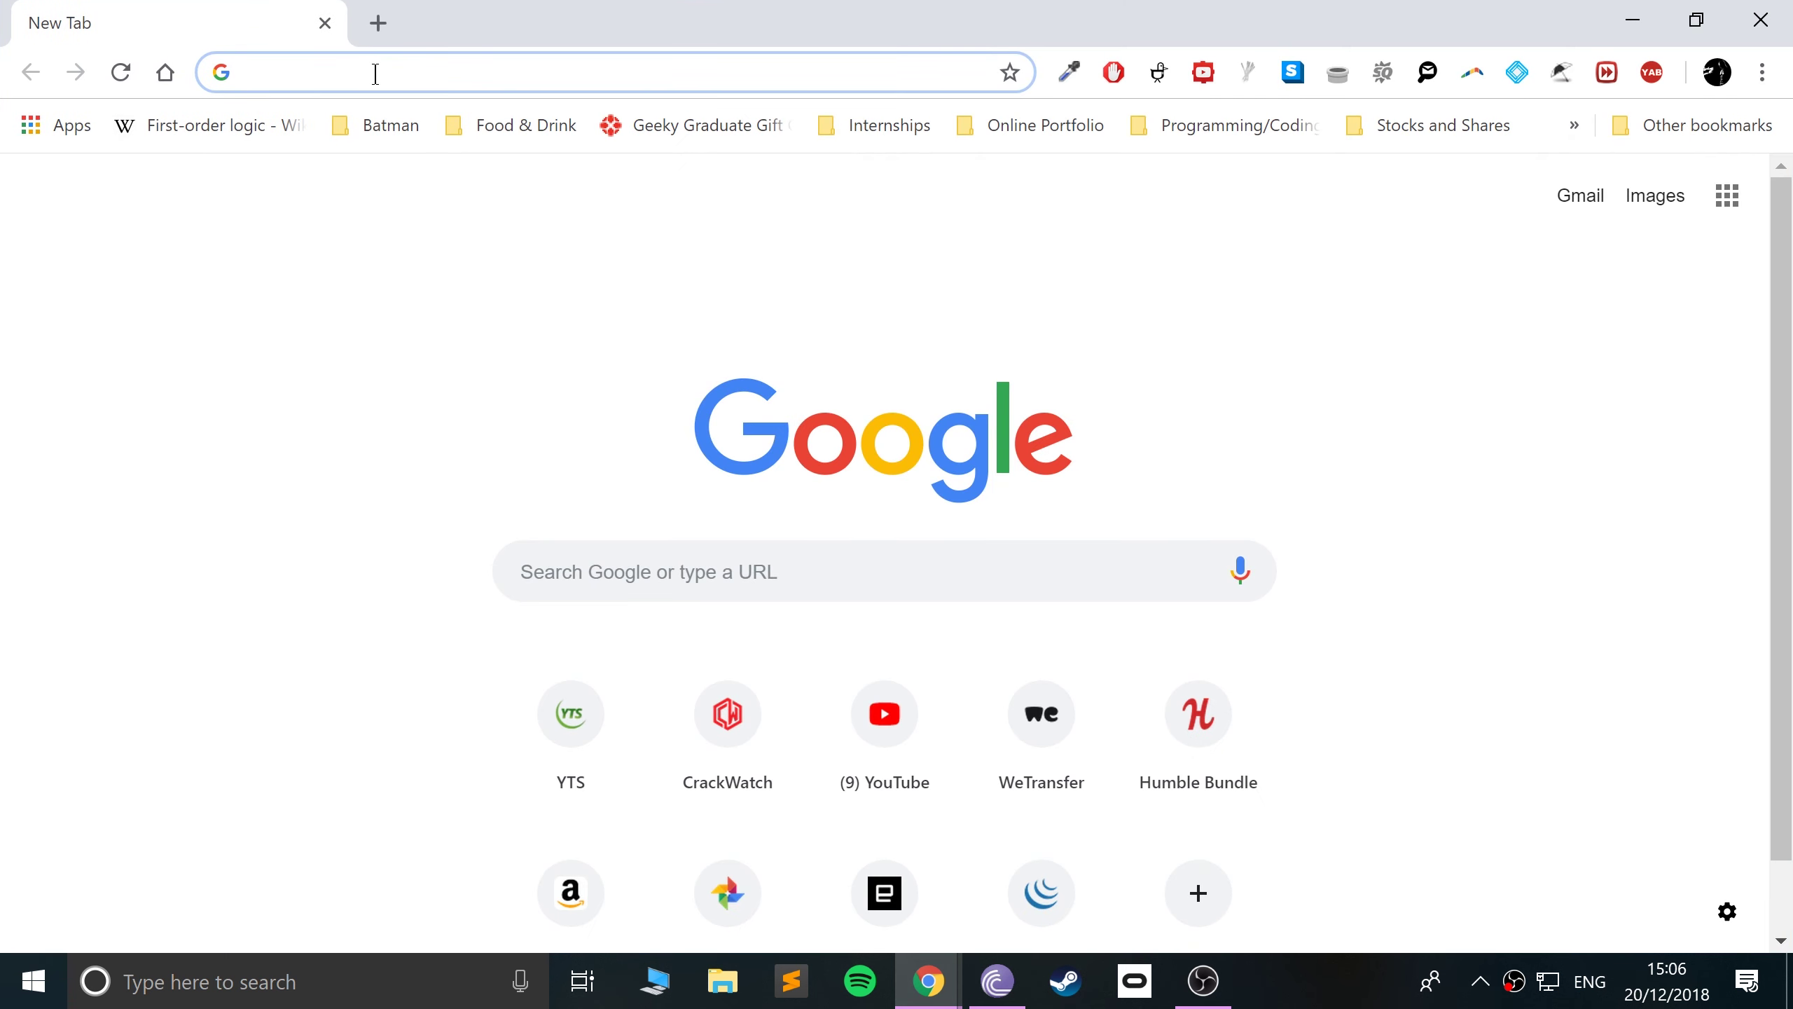
pyautogui.write('nps browser')
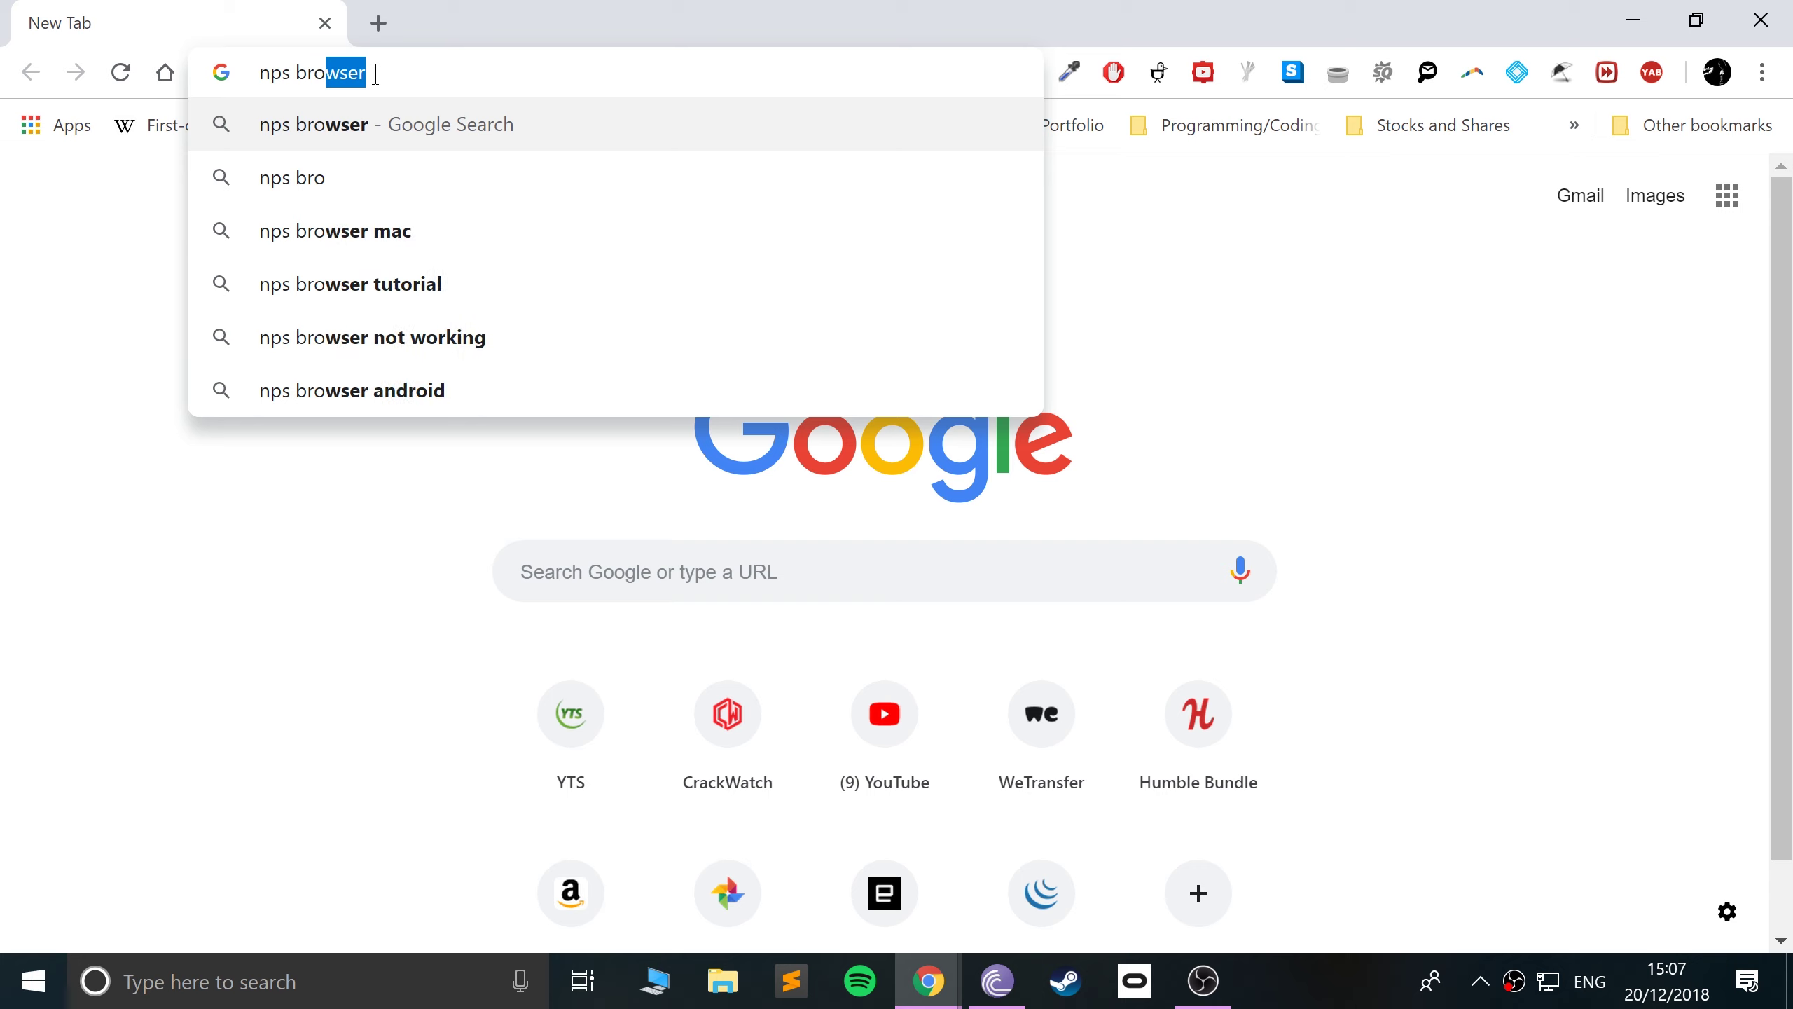
pyautogui.press('Return')
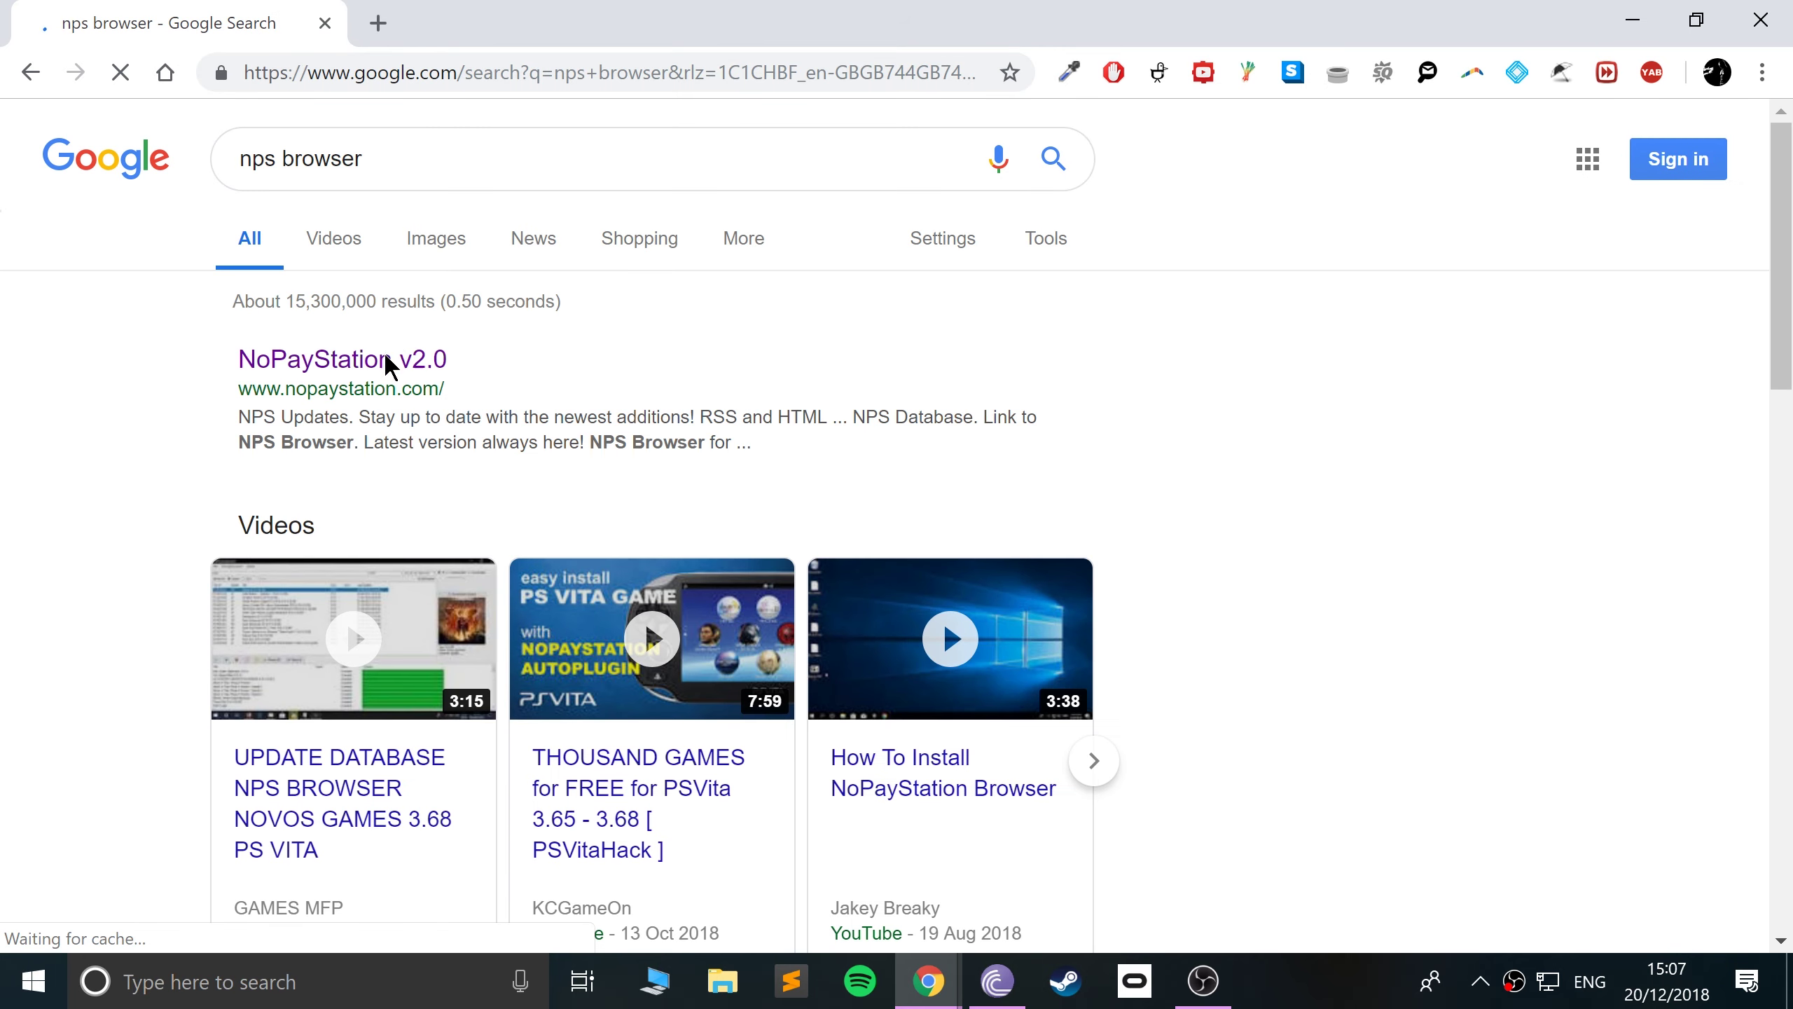
# - Download NPS_Browser_0.94 for Windows OS from the NoPayStation site
pyautogui.click(388, 356)
pyautogui.scroll(-4, 1098, 381)
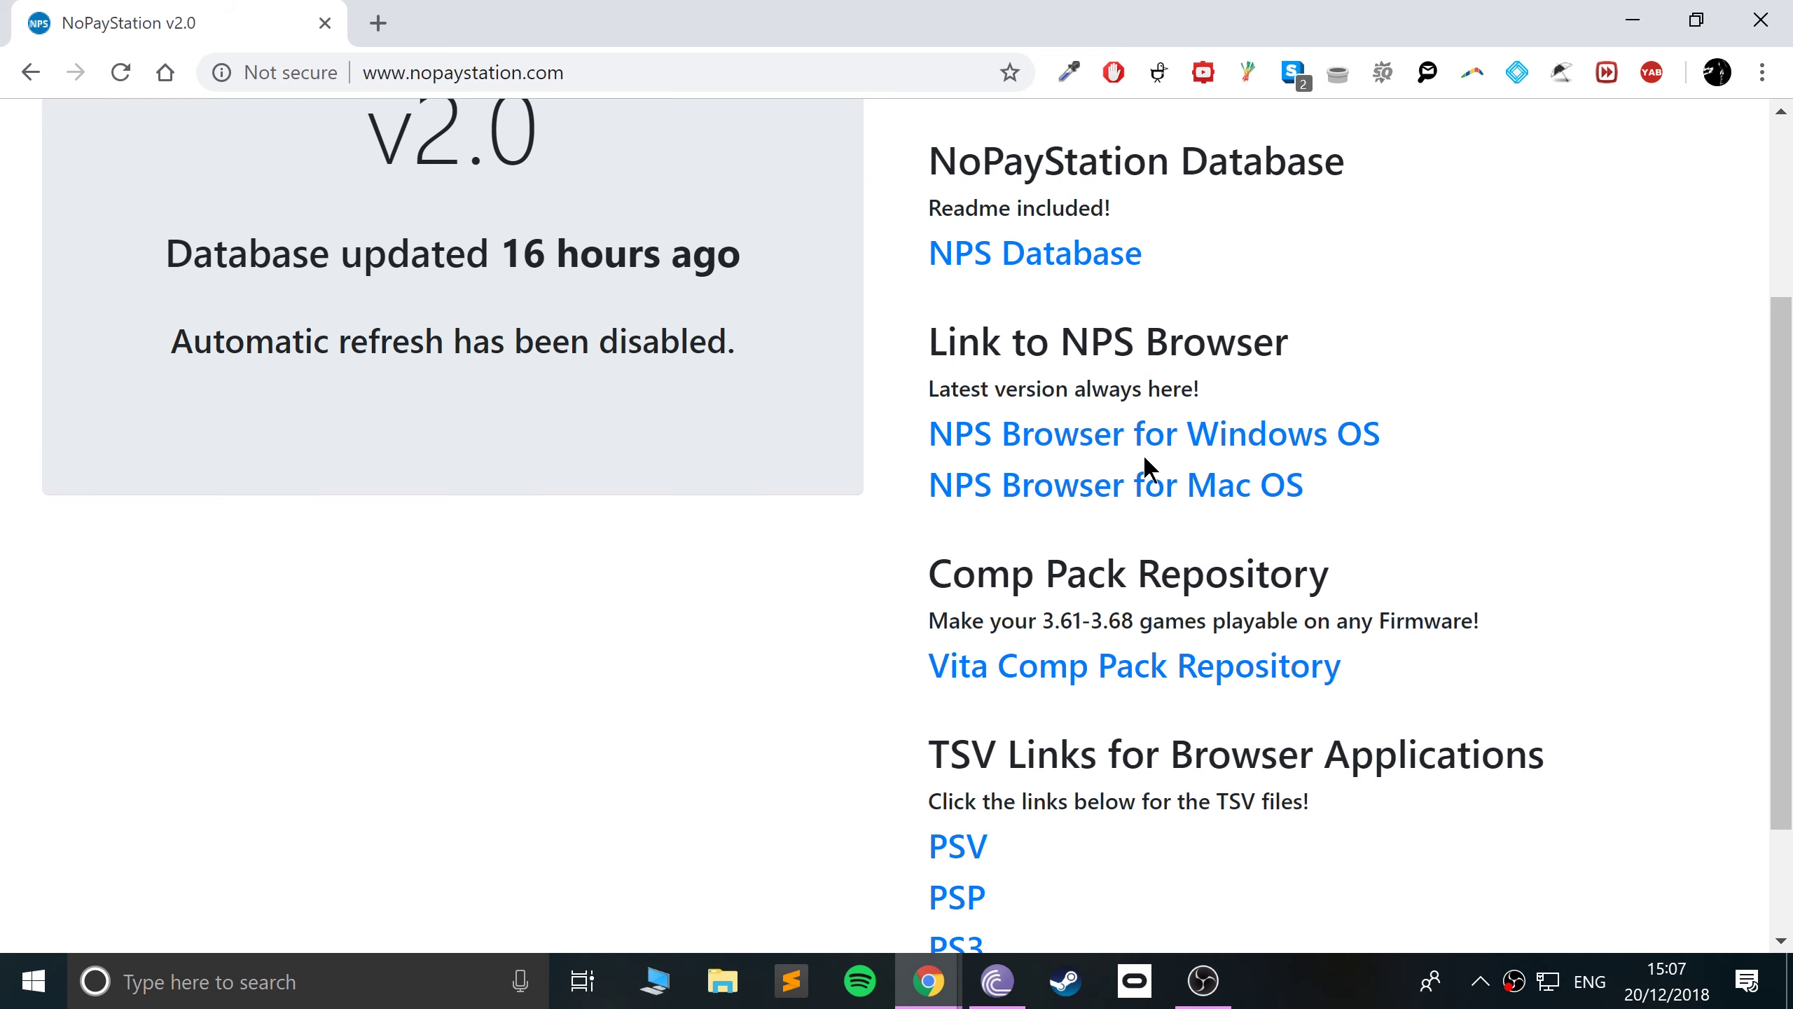
pyautogui.scroll(-2, 1144, 467)
pyautogui.scroll(6, 1097, 416)
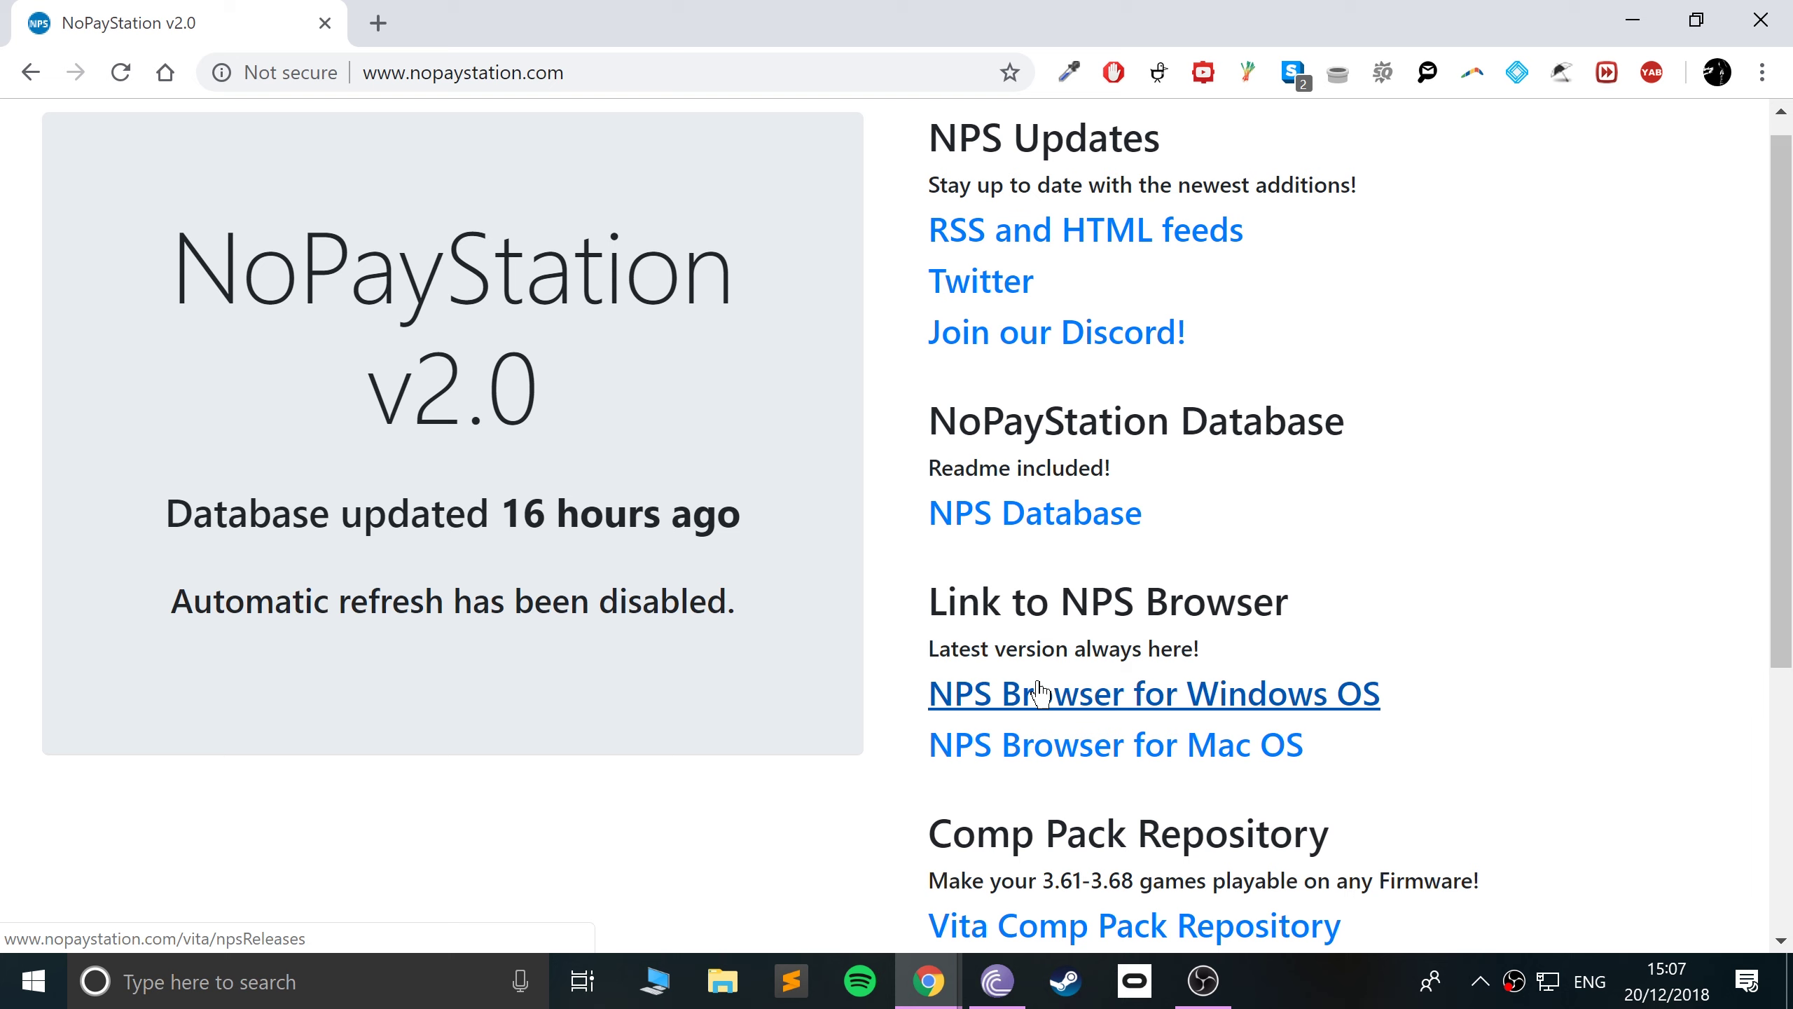
pyautogui.click(1160, 709)
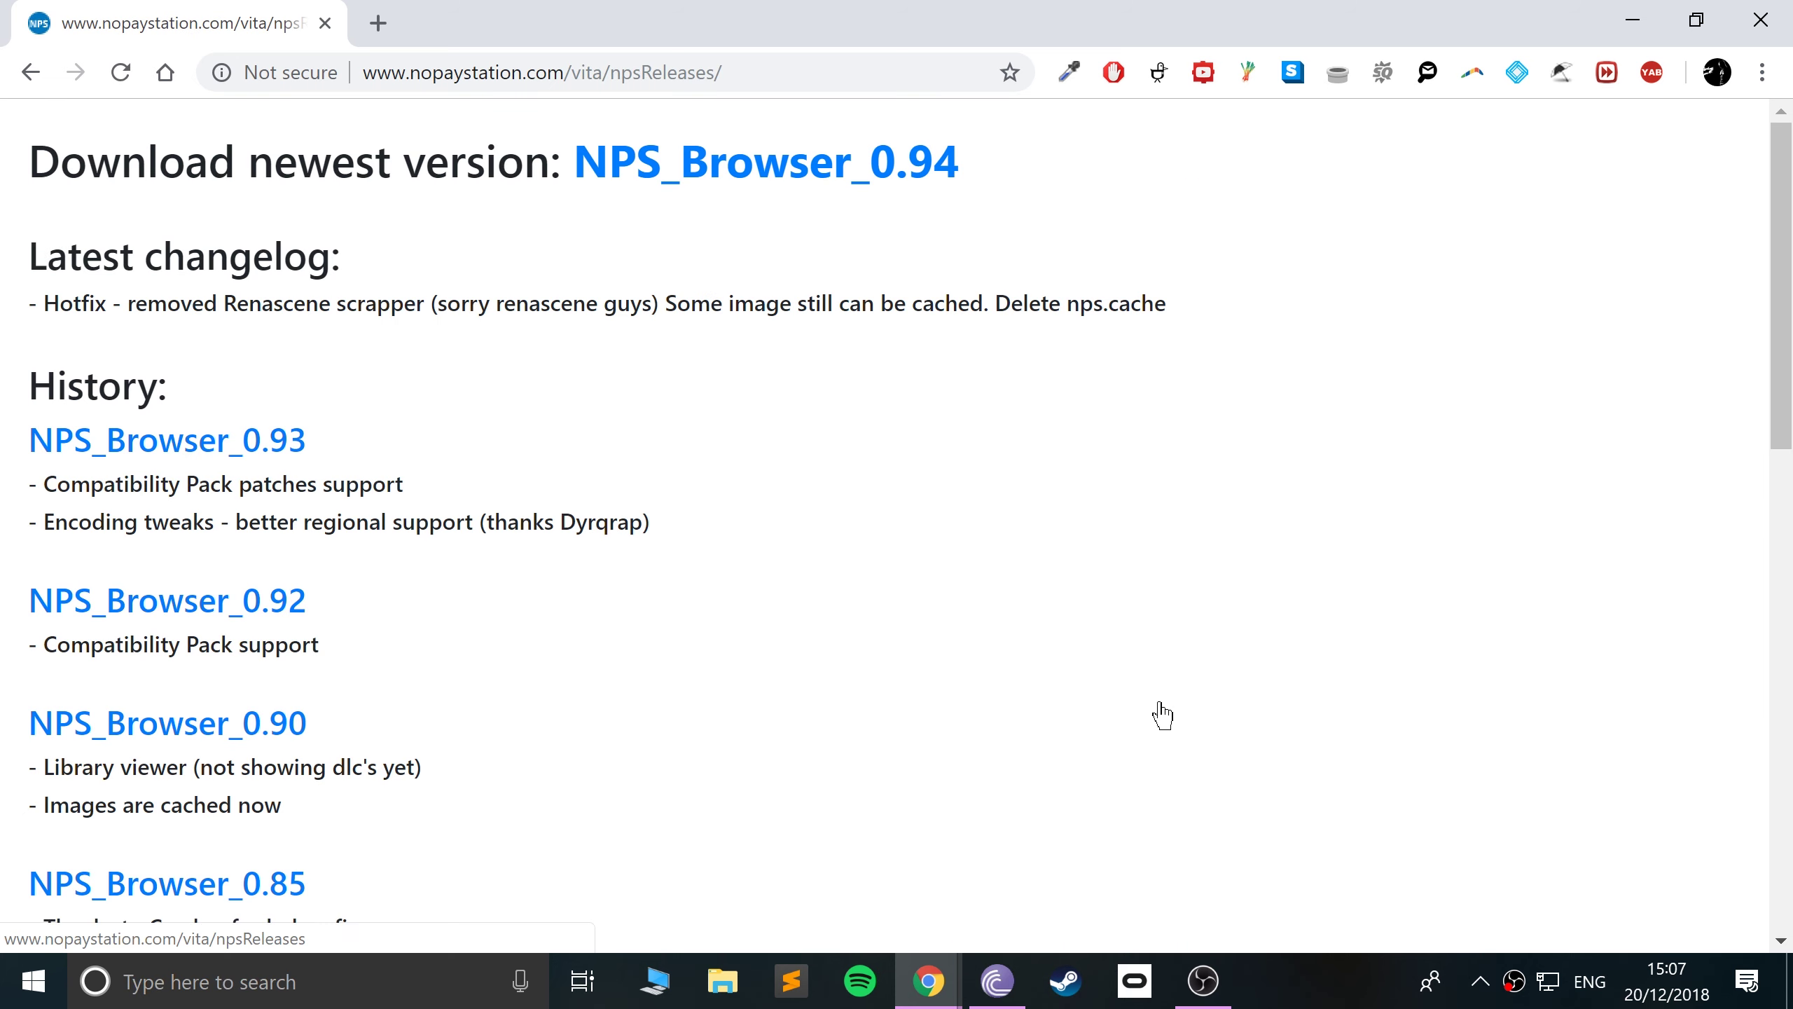
pyautogui.click(738, 187)
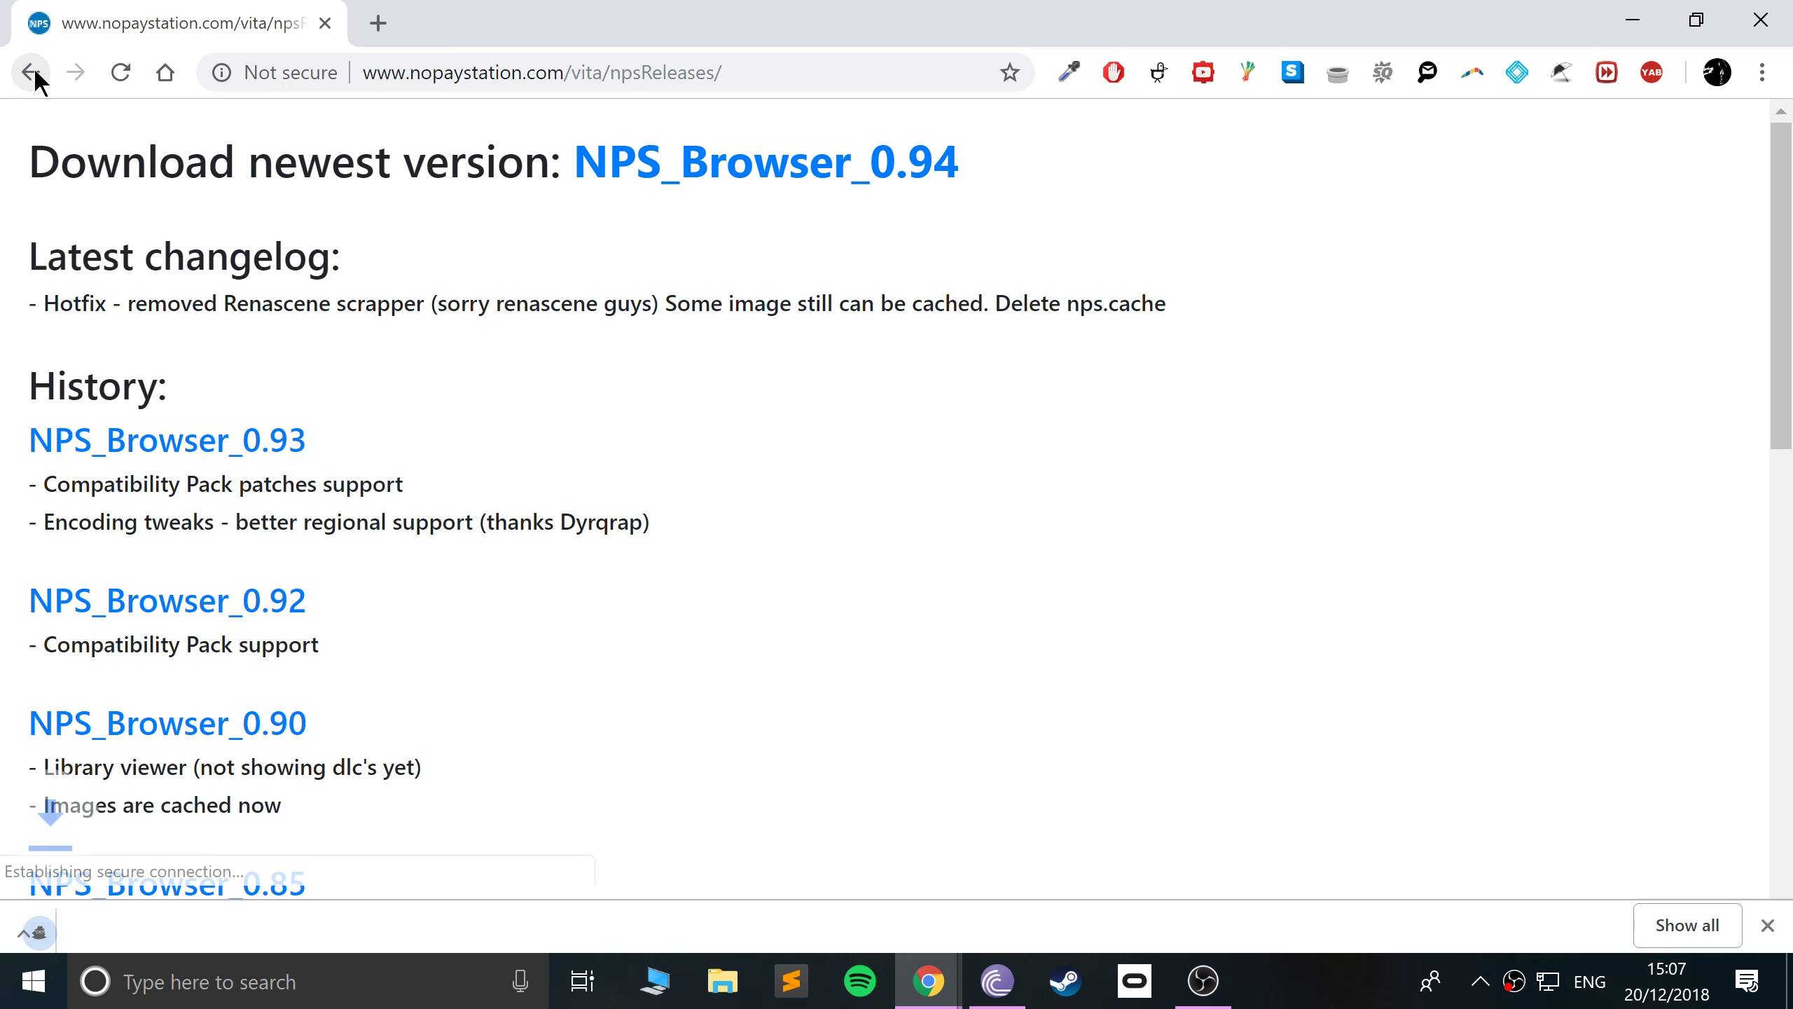
# - Download the PSX Games list (PSX_GAMES.tsv) from the NoPayStation home page
pyautogui.click(30, 71)
pyautogui.scroll(-5, 711, 517)
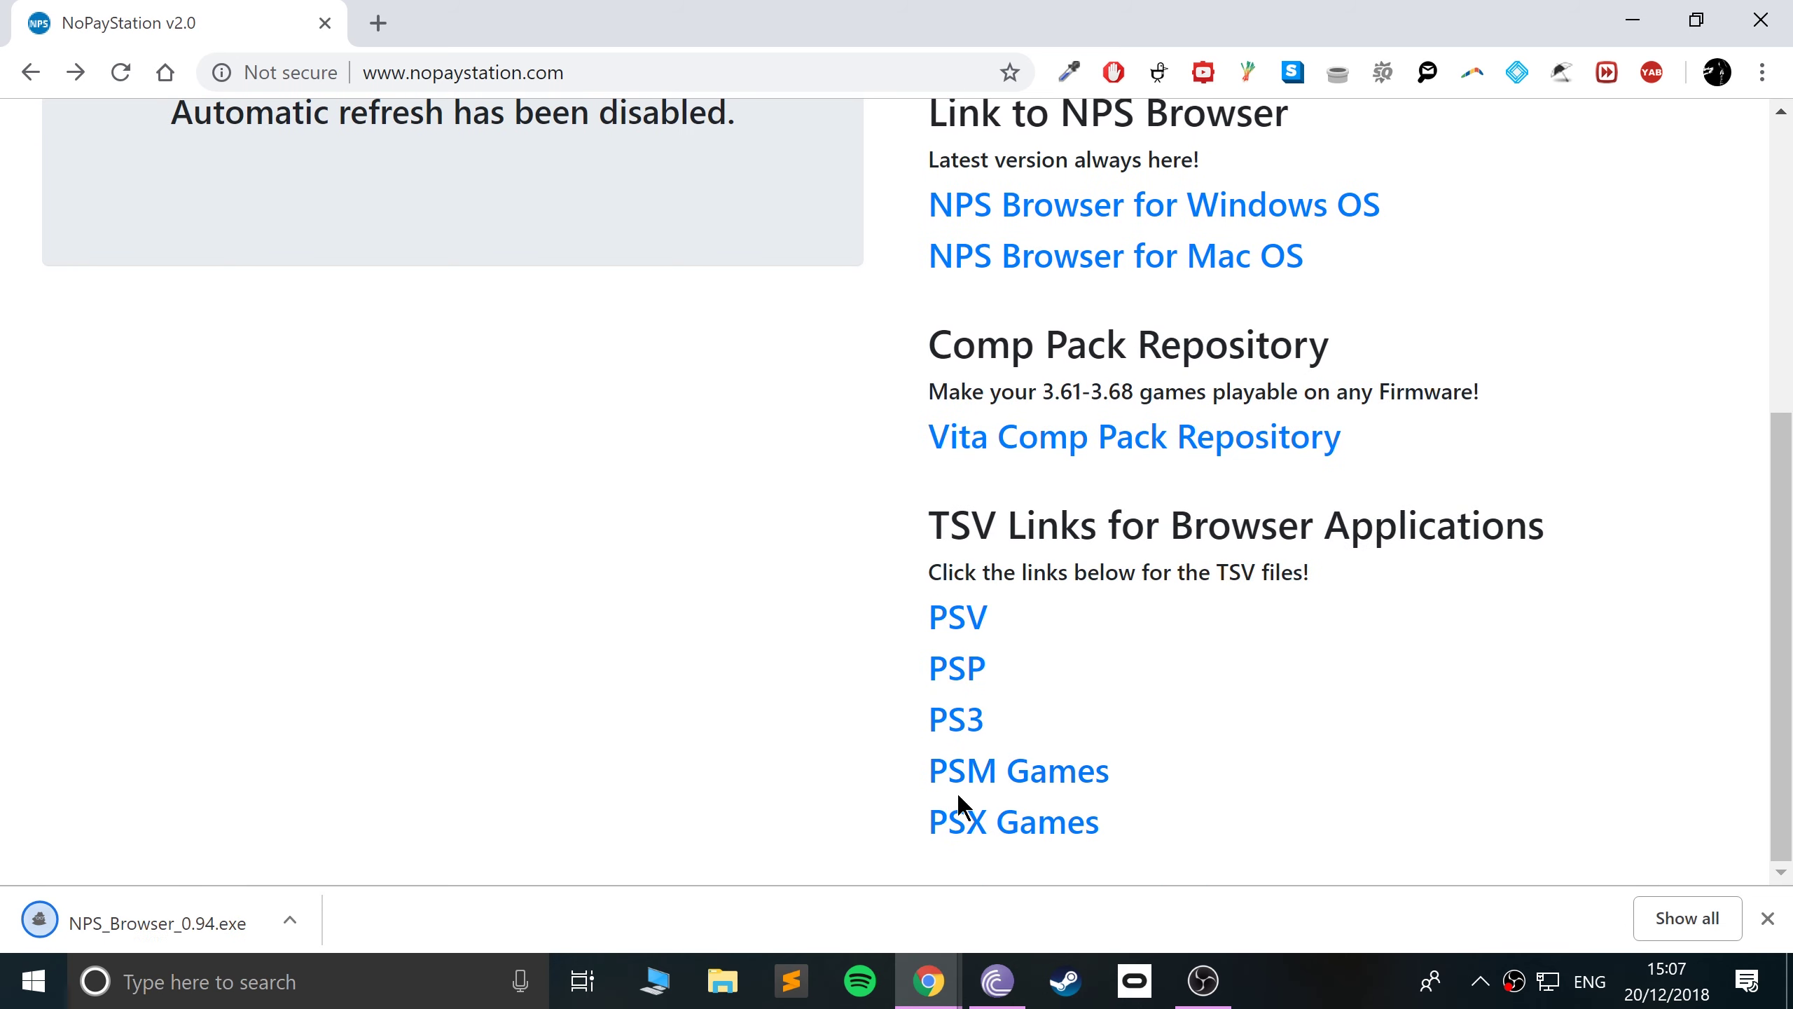
pyautogui.click(974, 835)
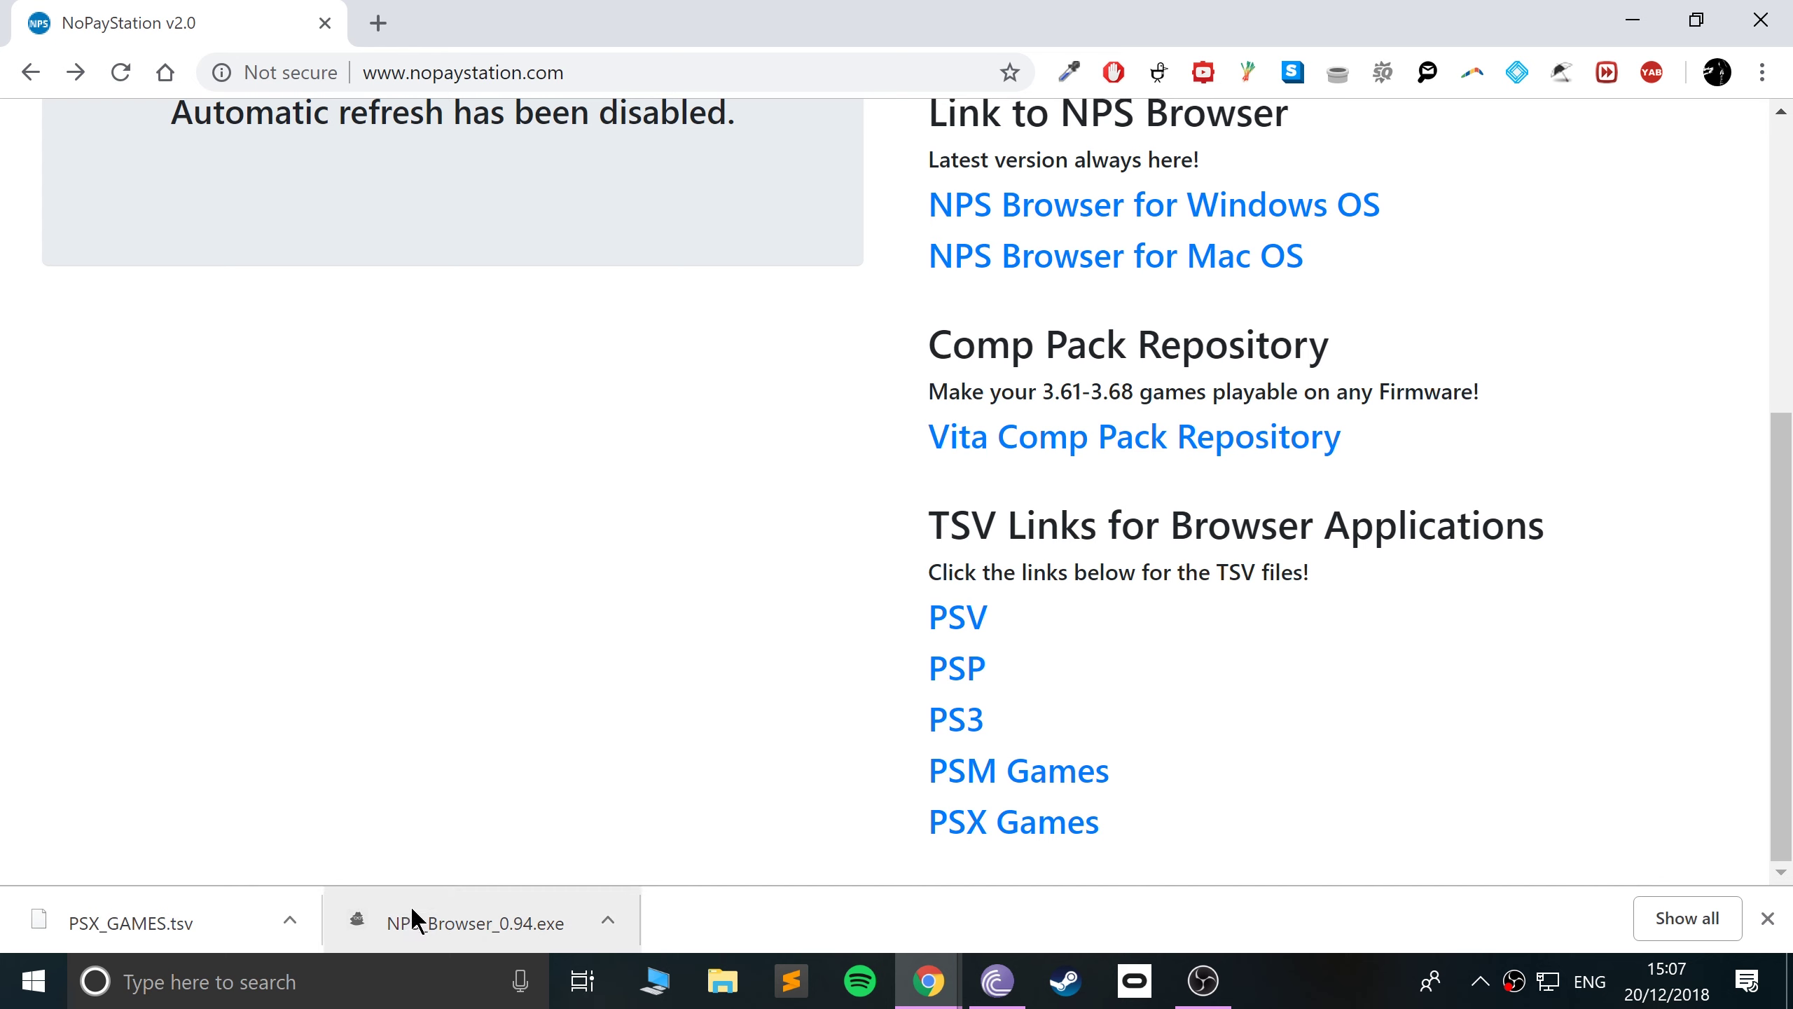
# - Search 'pkg2zip', open mmozeiko/pkg2zip on GitHub and download pkg2zip_32bit.zip from its releases
pyautogui.click(428, 77)
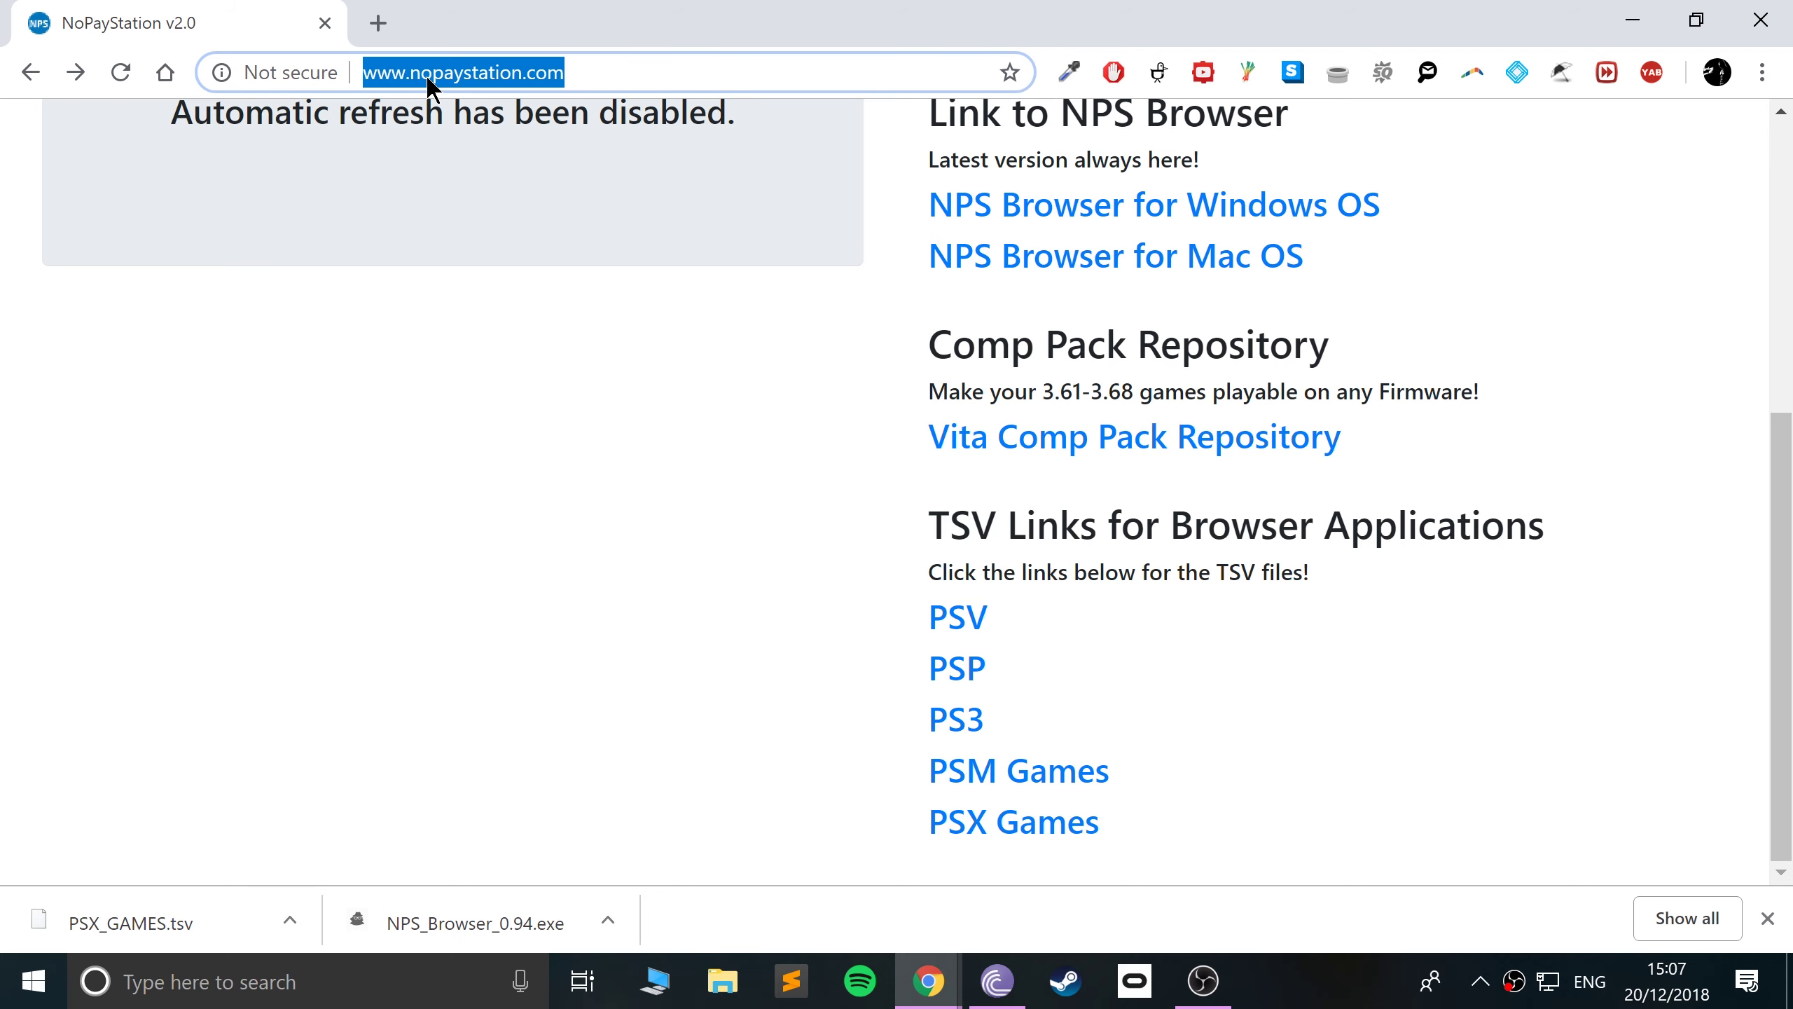
pyautogui.write('pkg2zip')
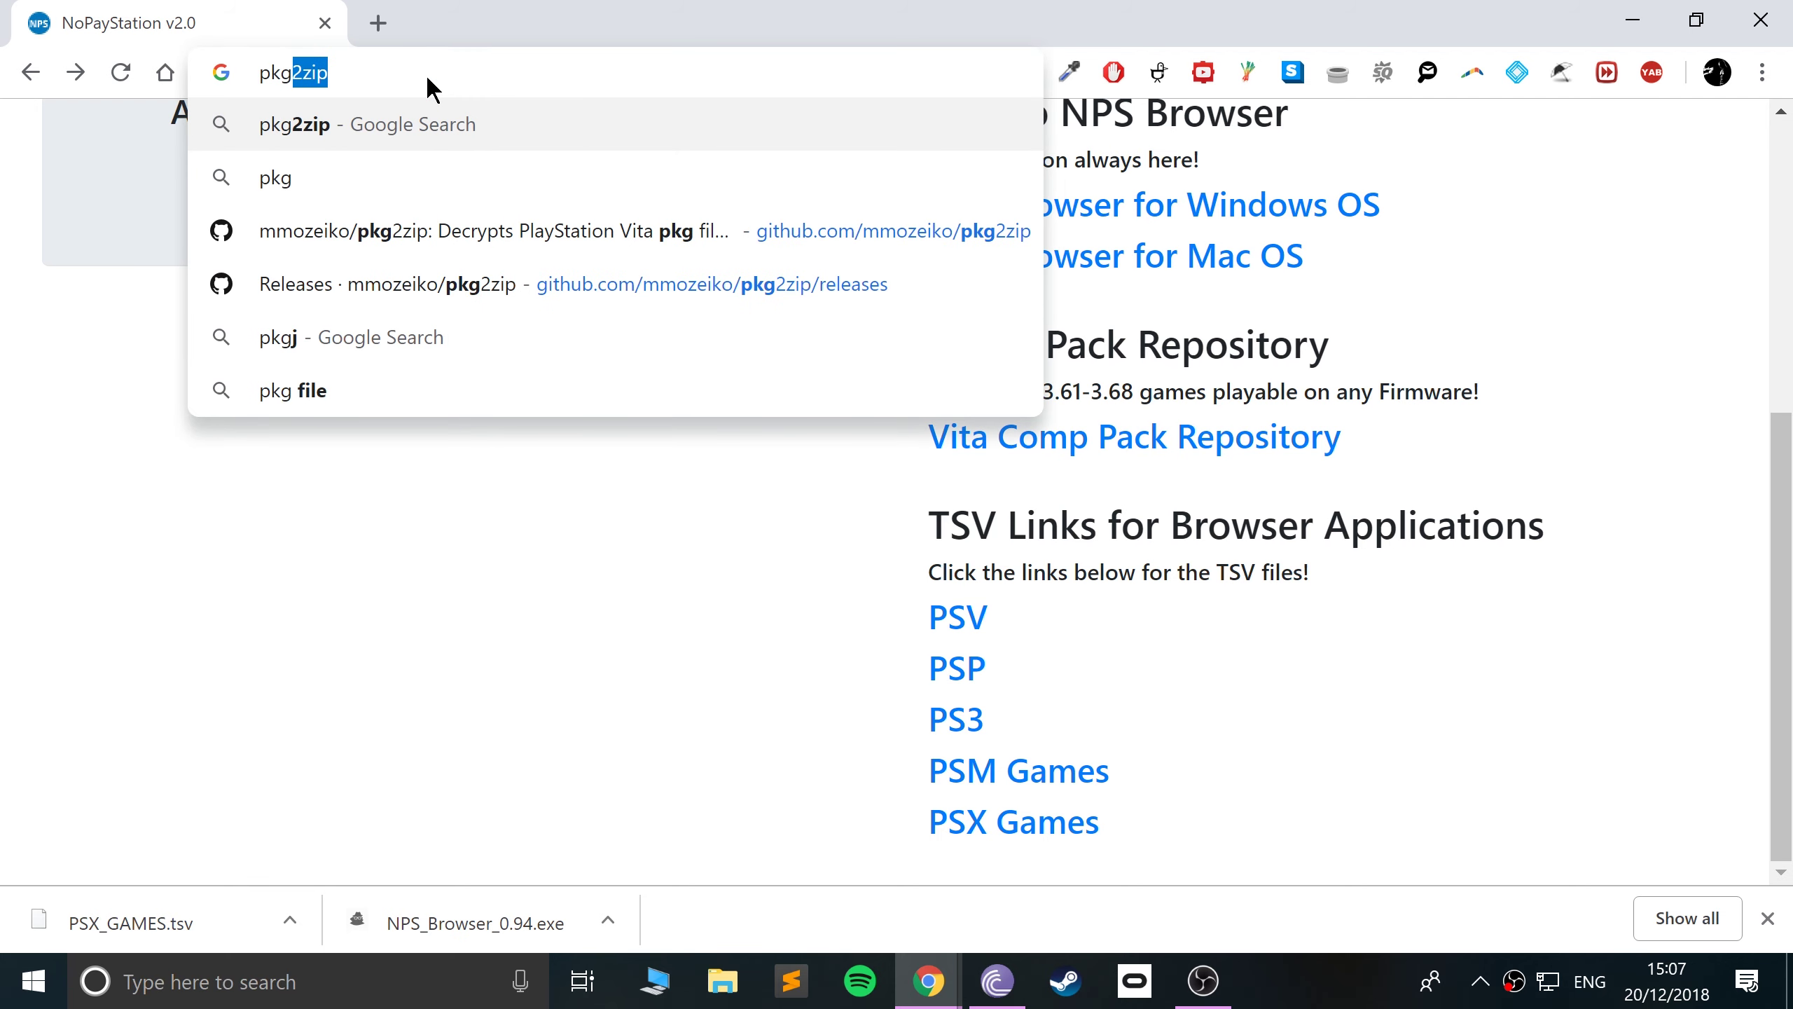
pyautogui.press('Return')
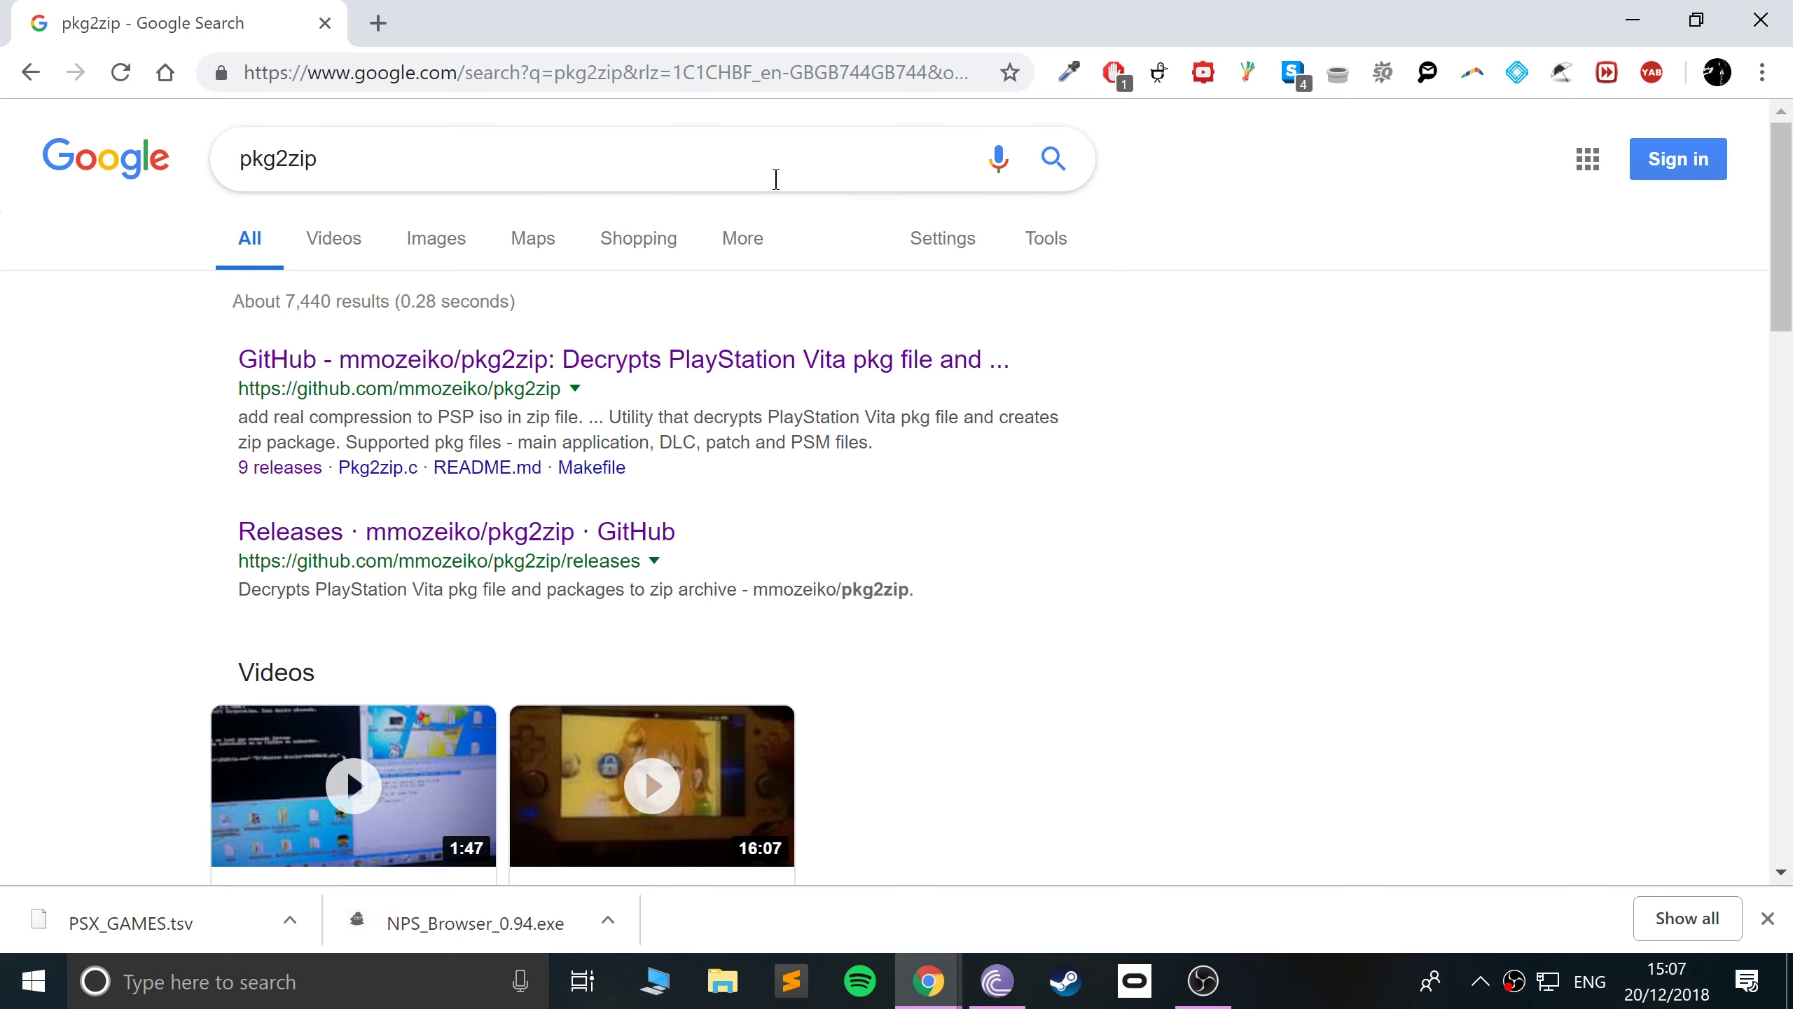
pyautogui.click(688, 361)
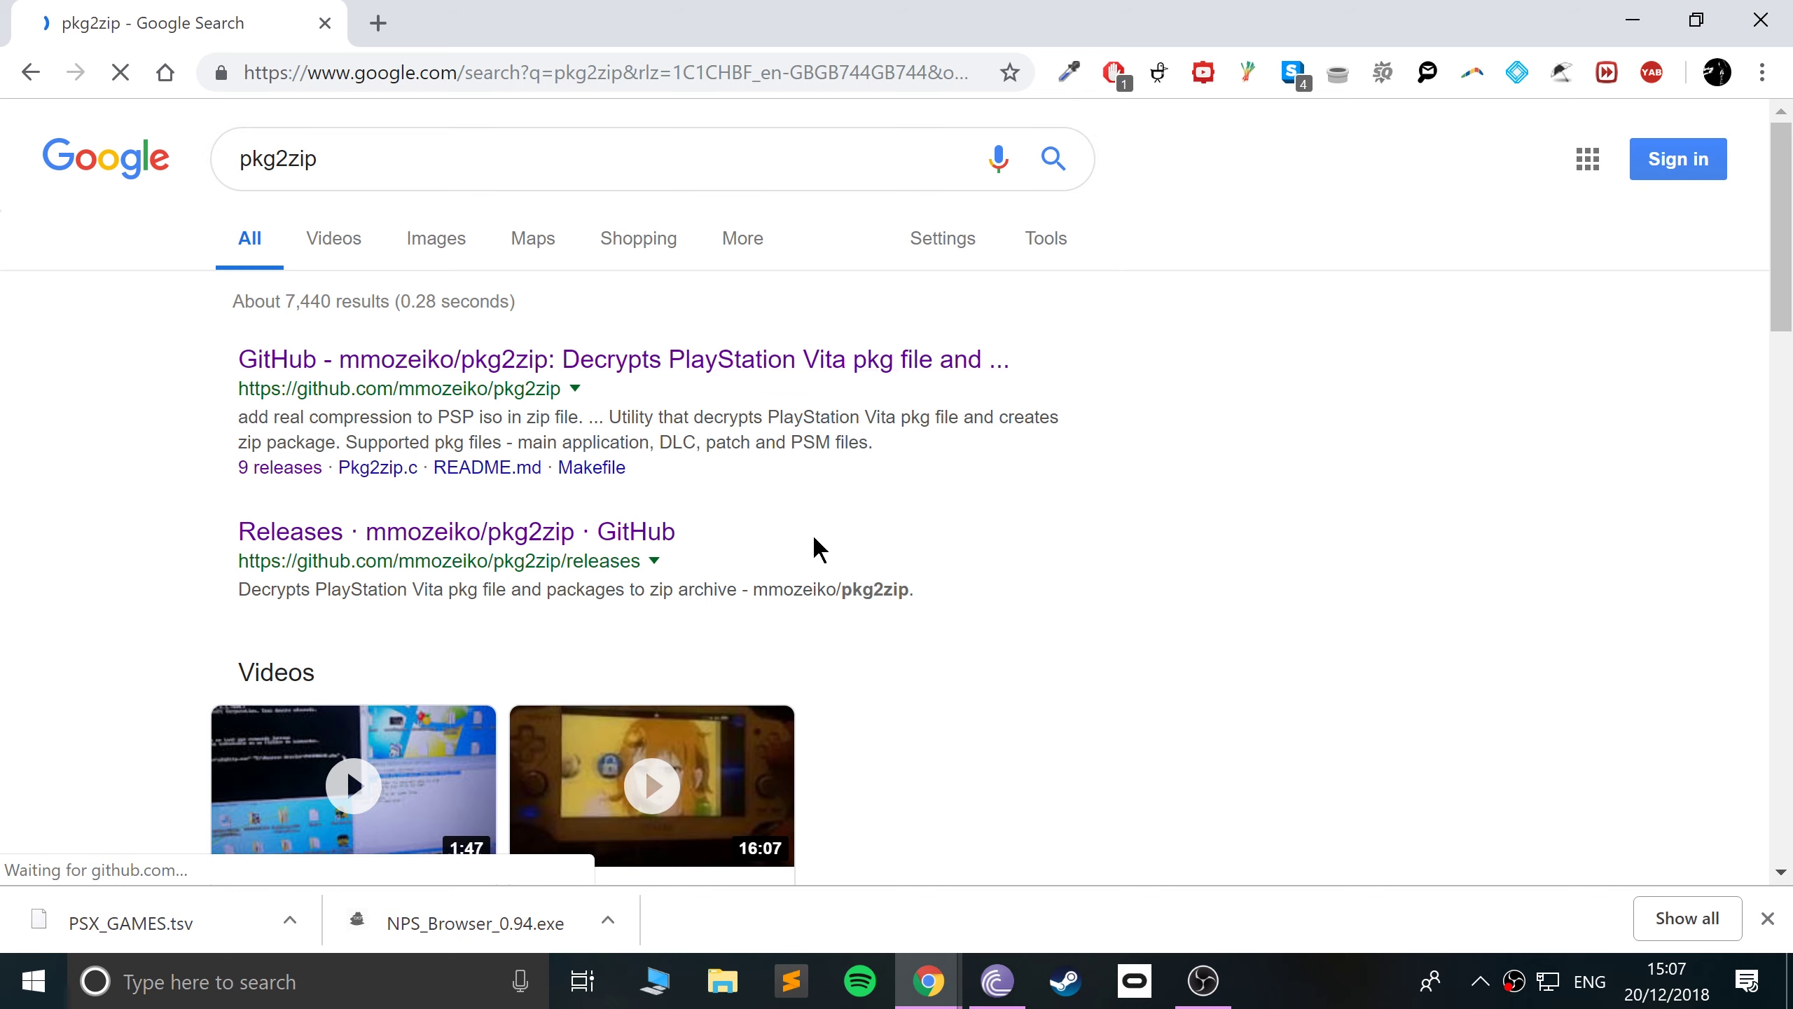
pyautogui.scroll(-10, 817, 565)
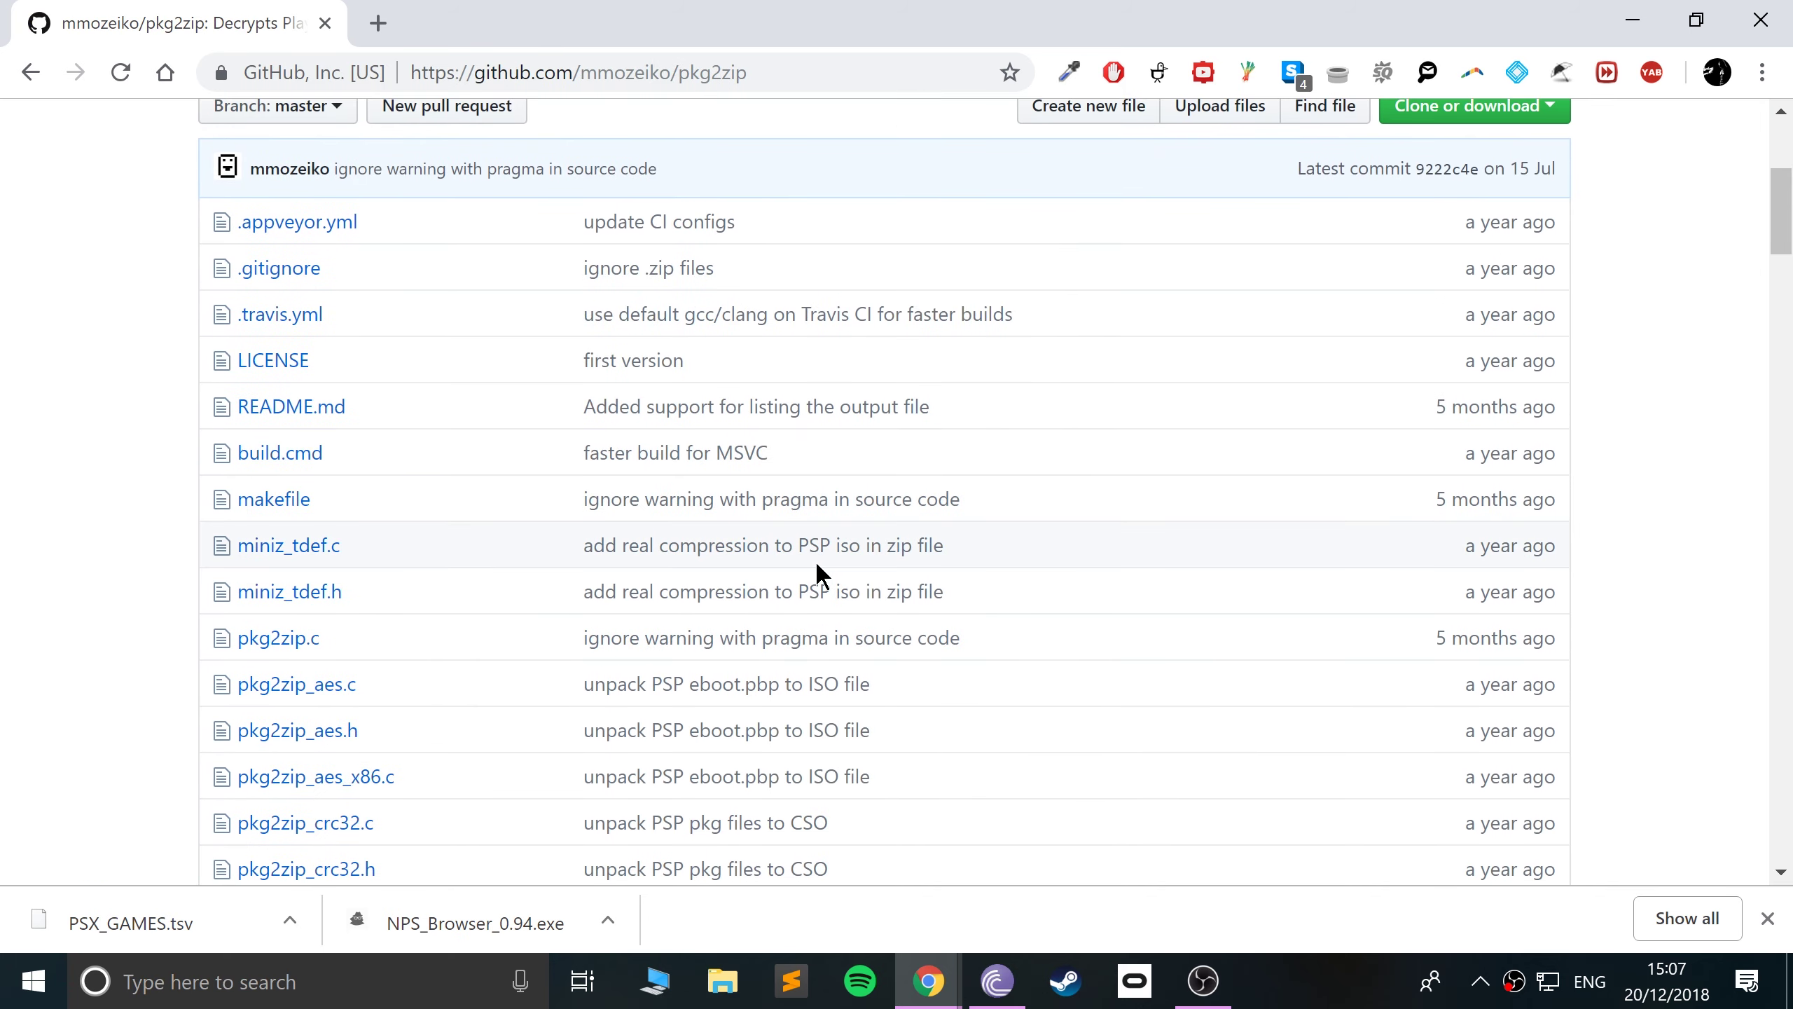
pyautogui.scroll(-10, 819, 568)
pyautogui.scroll(20, 756, 568)
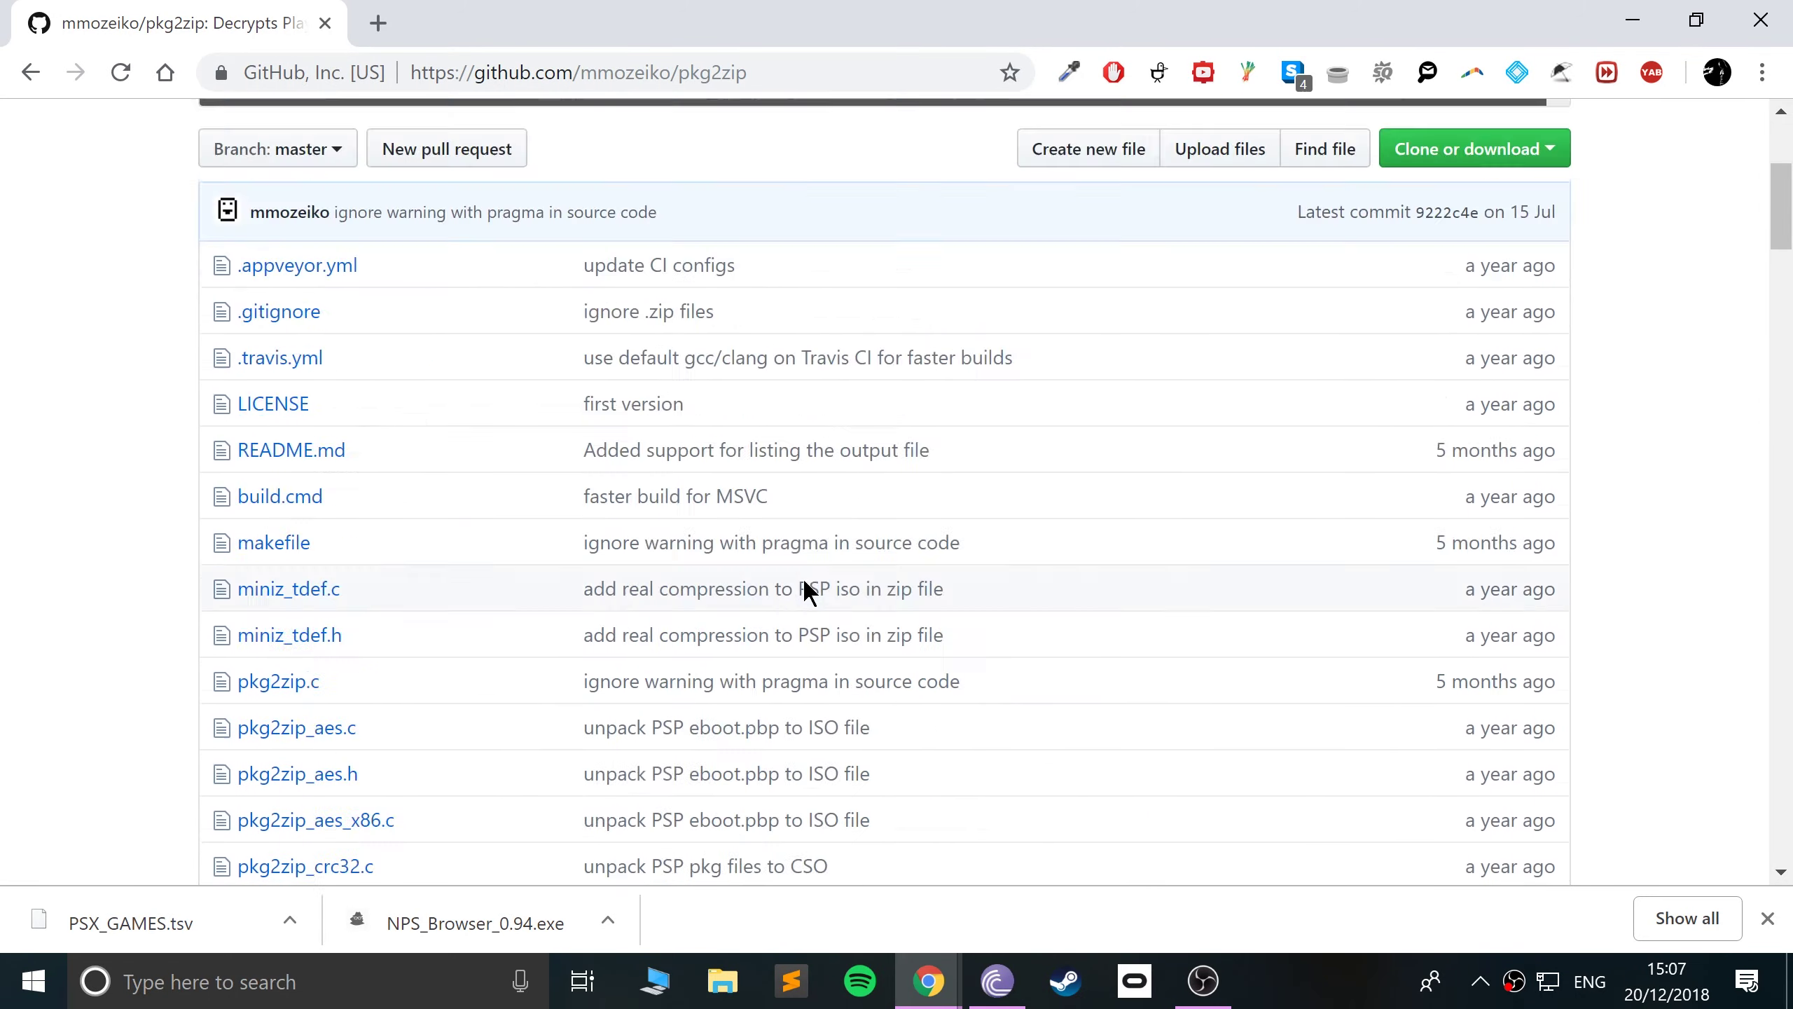
pyautogui.click(918, 445)
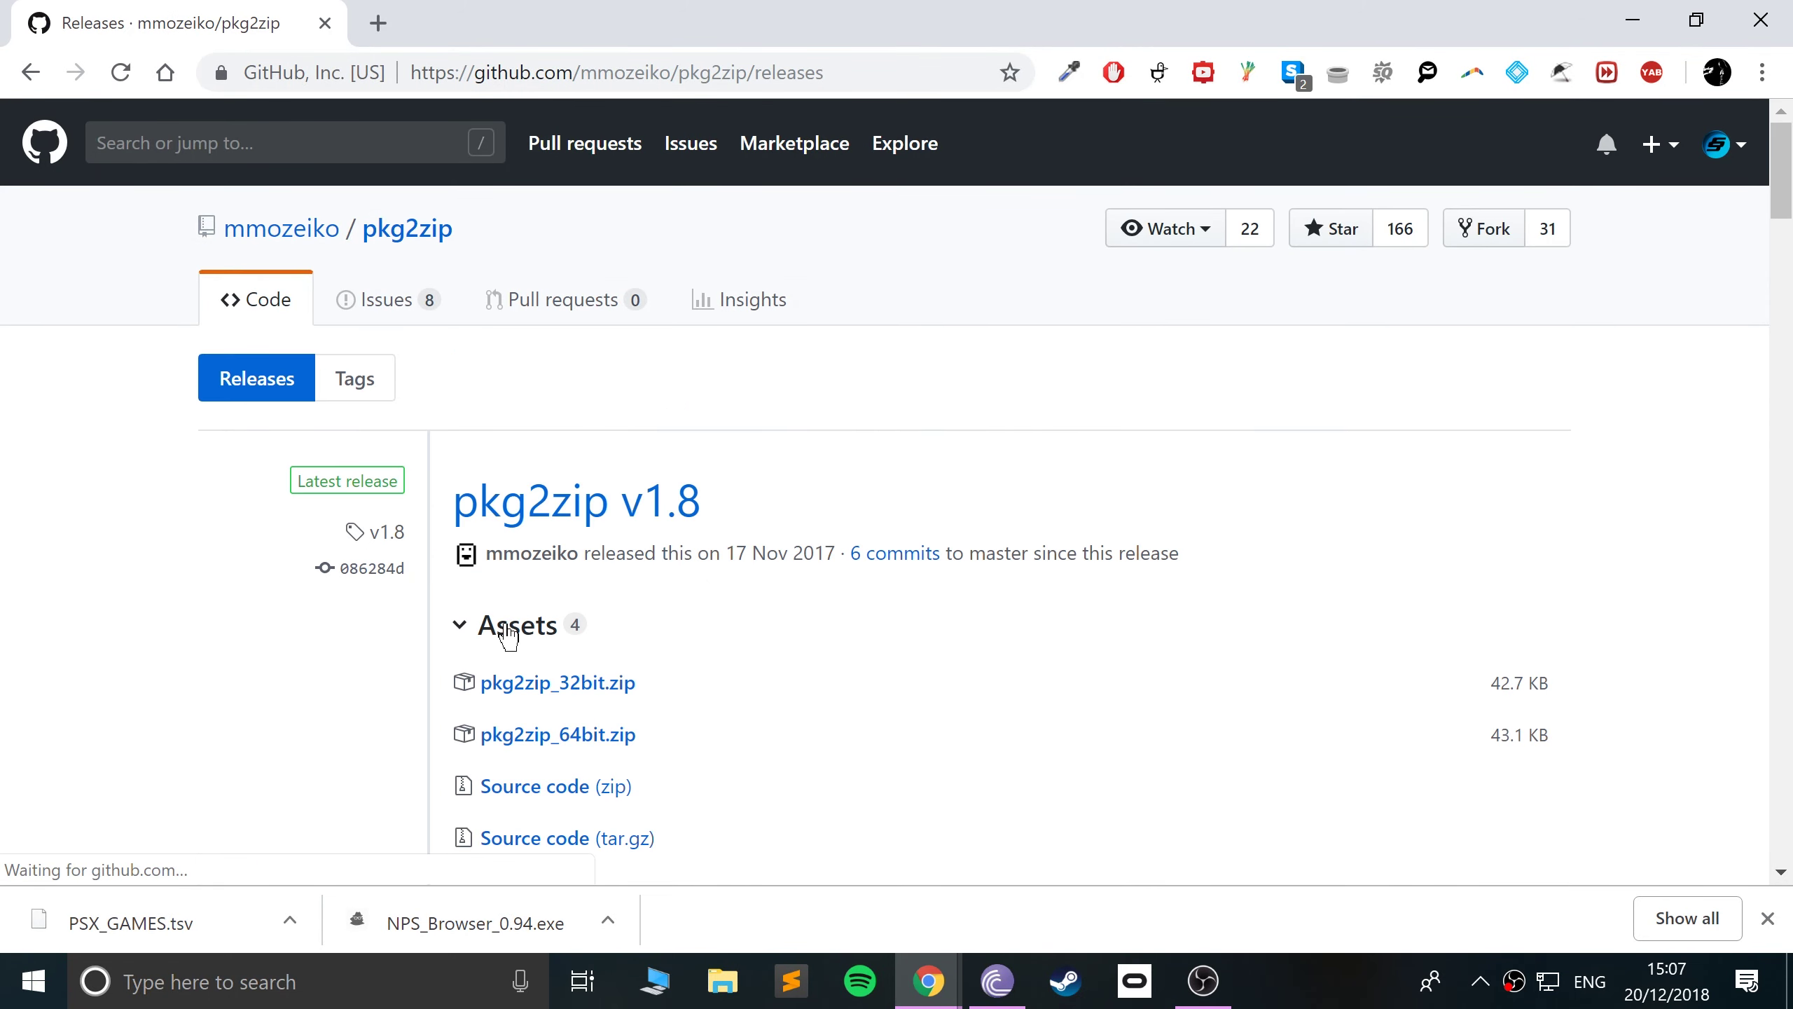
pyautogui.click(556, 688)
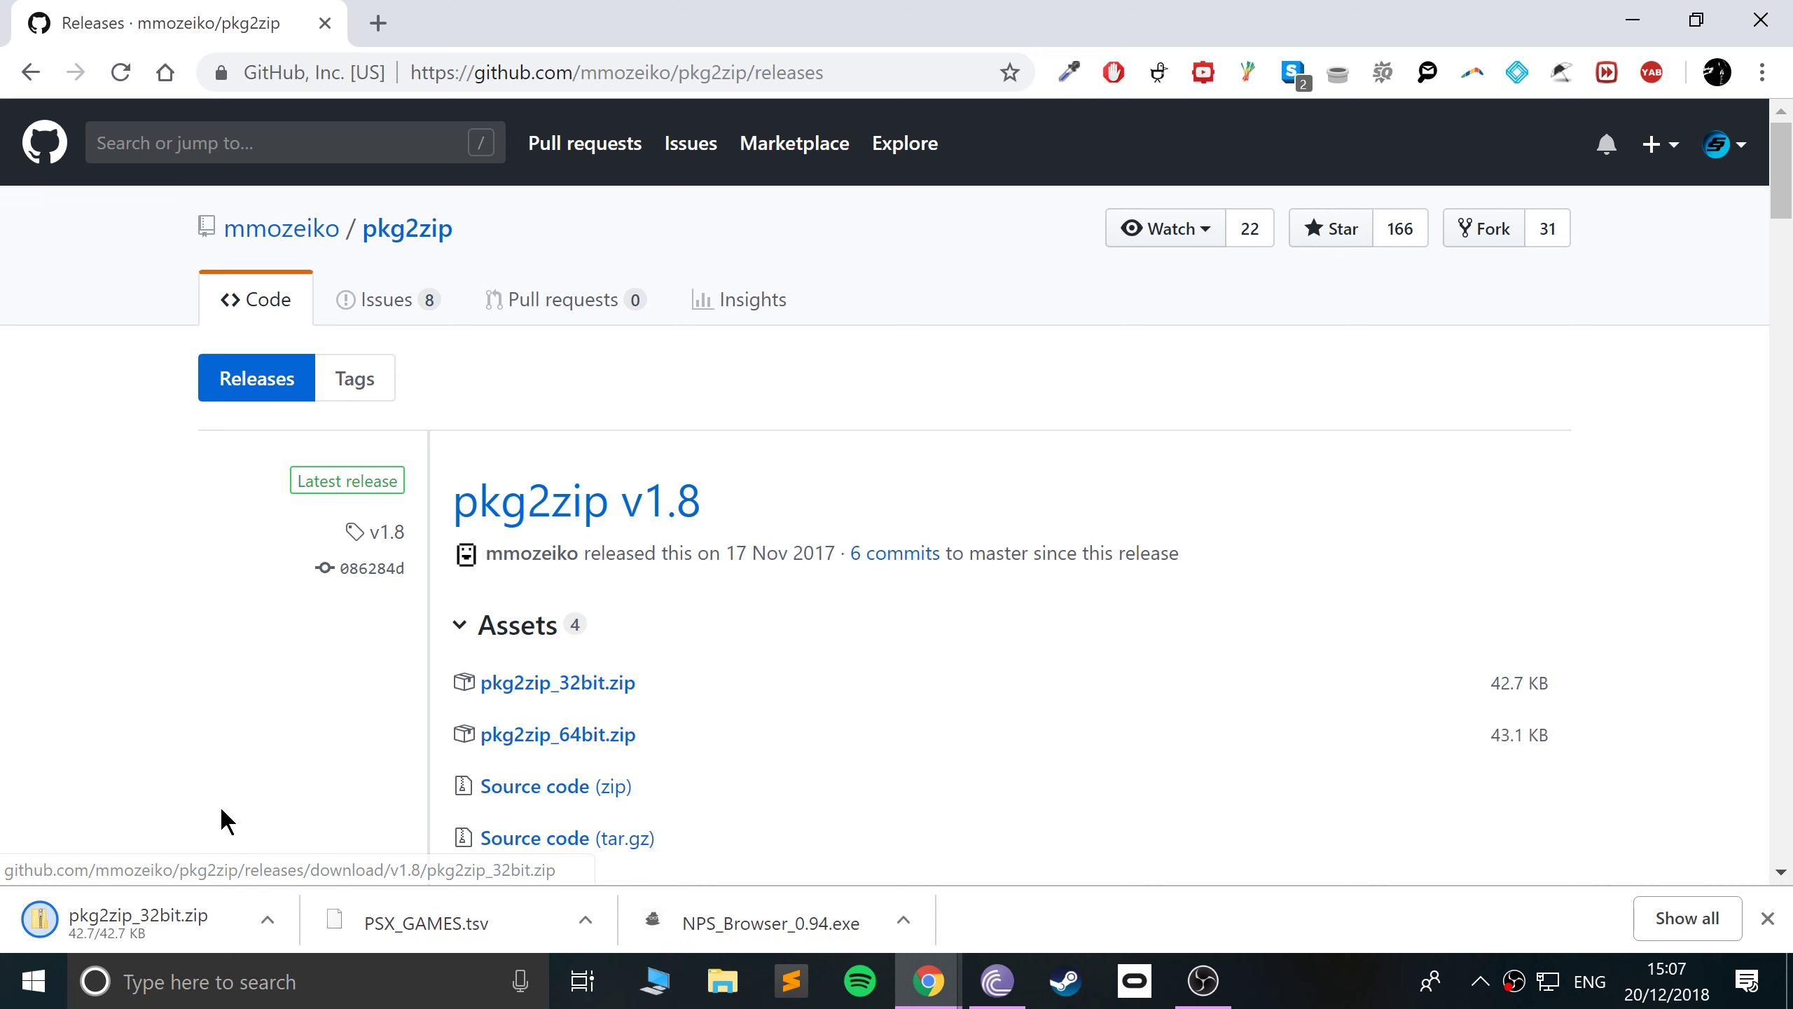
# - Search 'psxtract', open xdotnano/PSXtract on GitHub and download psxtract.exe from its releases
pyautogui.click(486, 78)
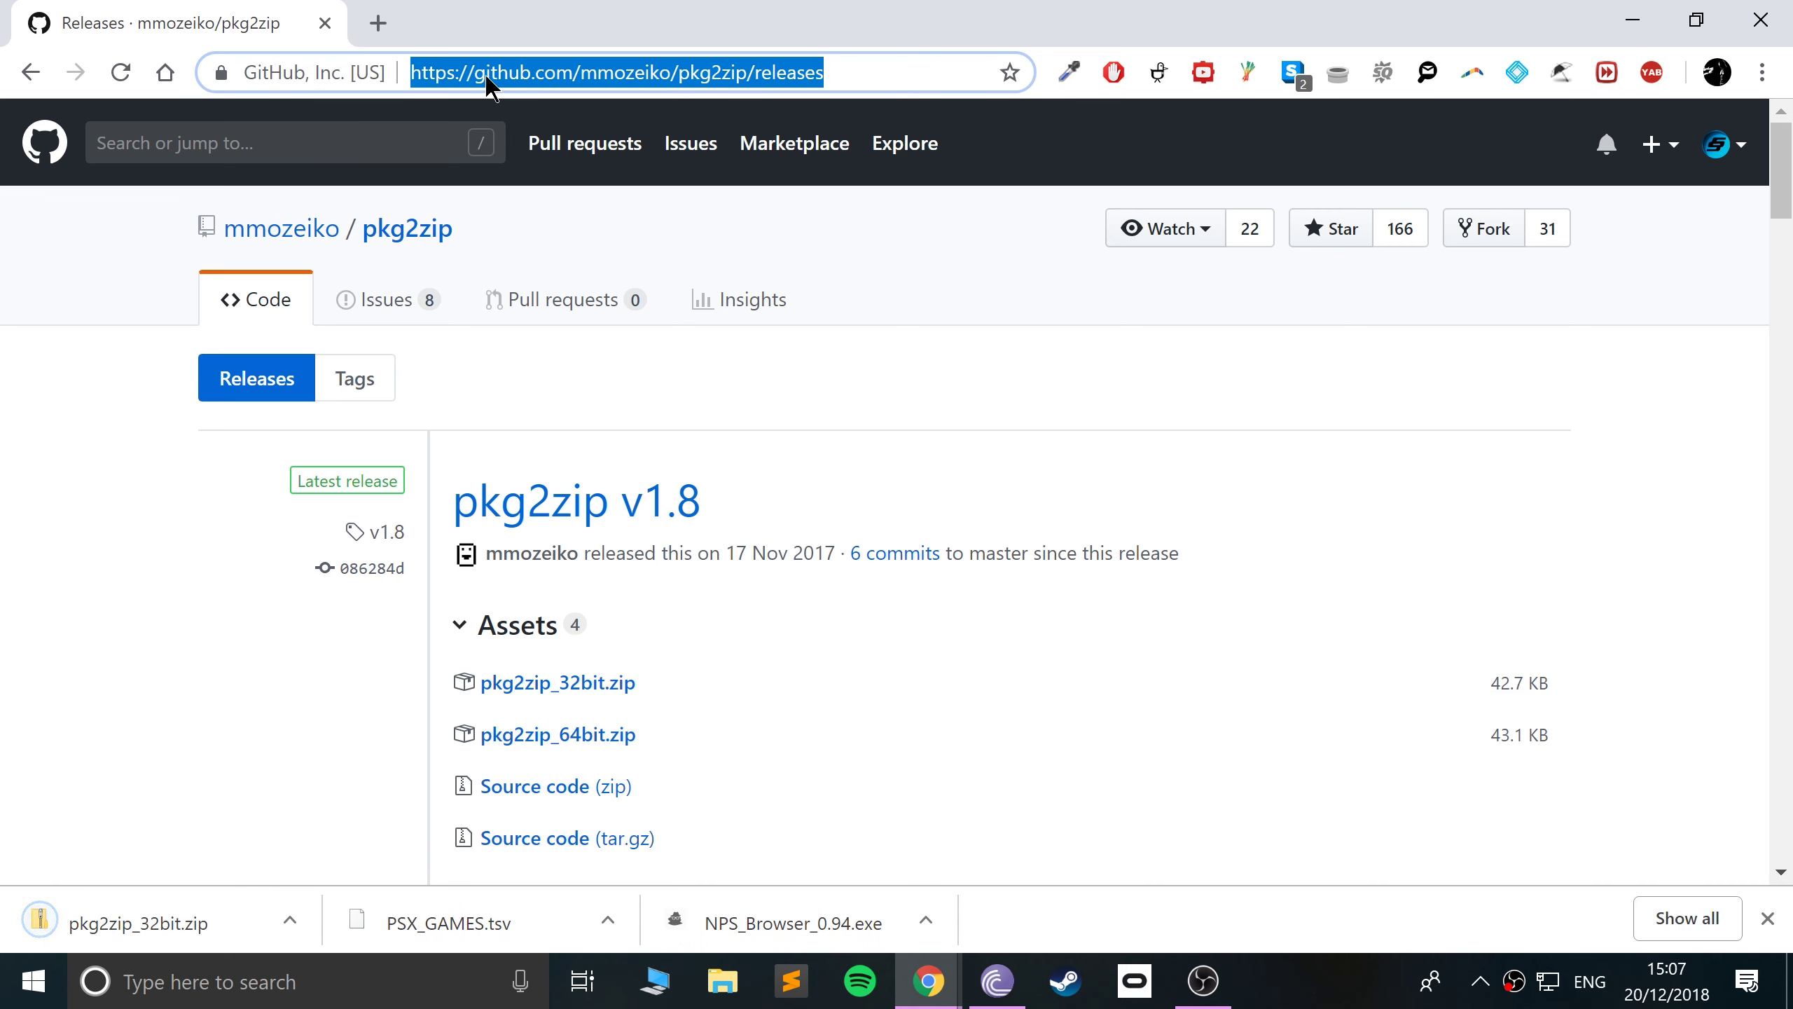
pyautogui.write('p')
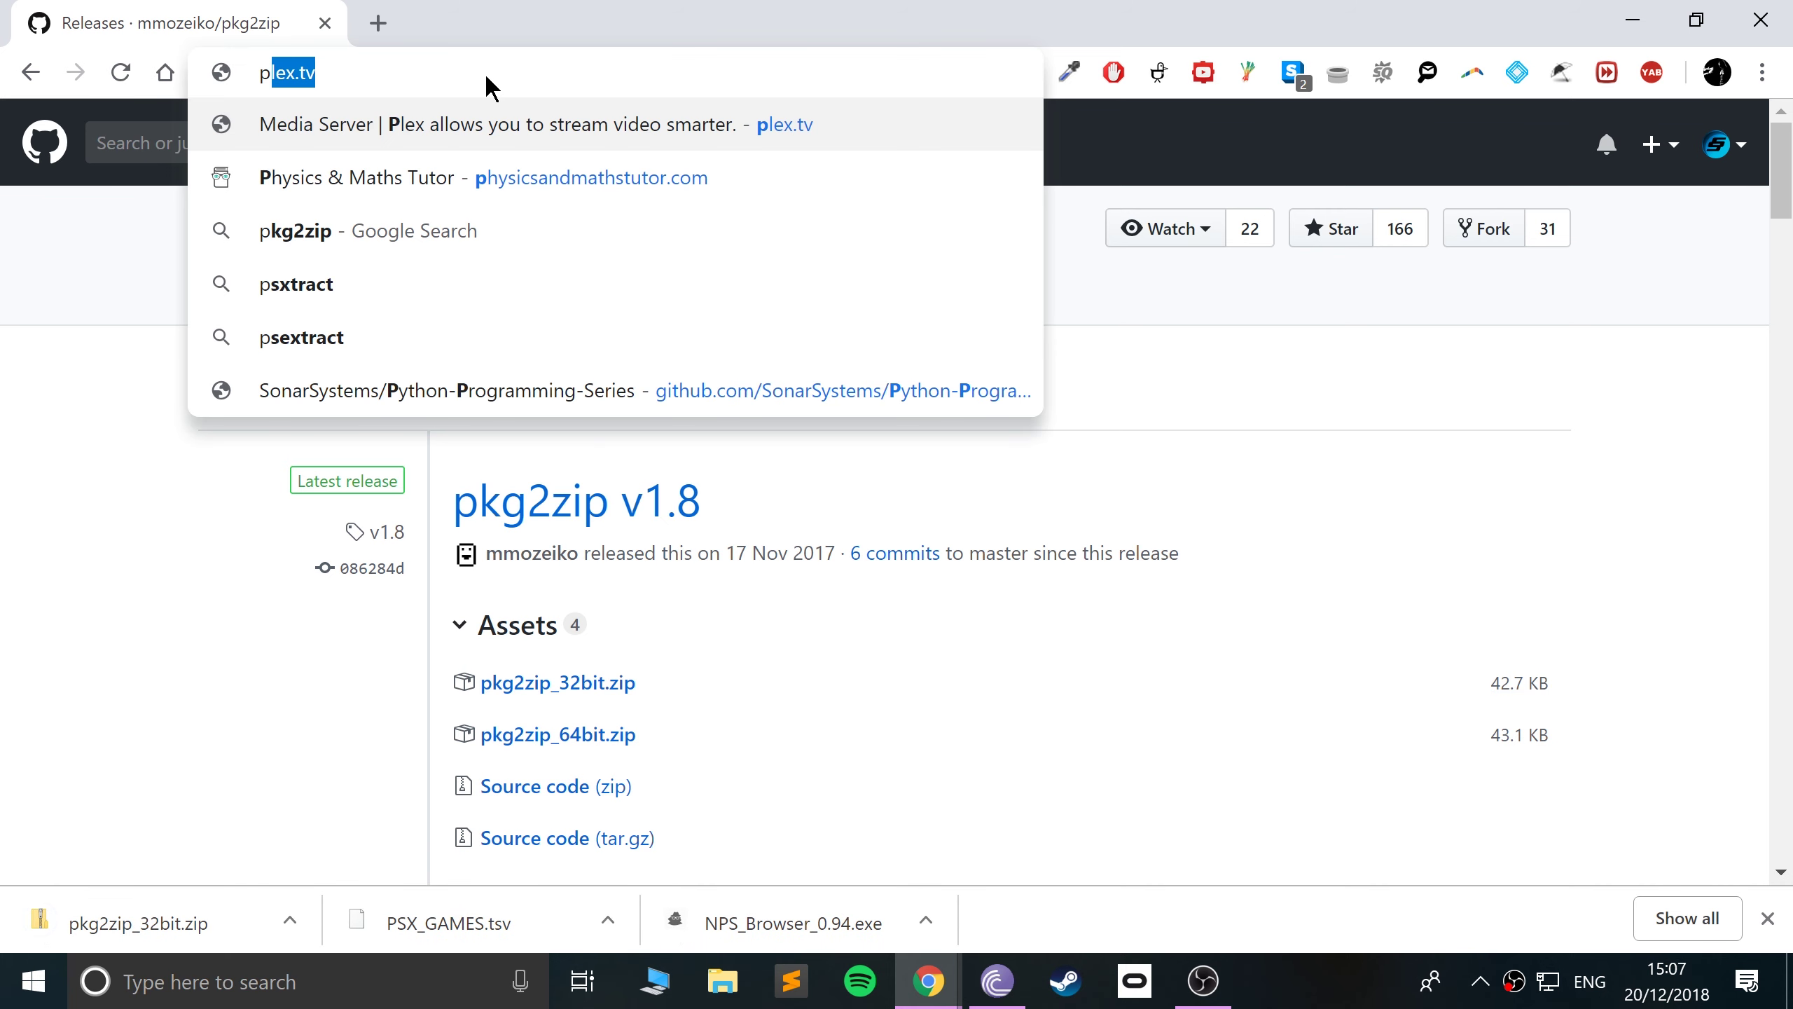
pyautogui.write('sxtract')
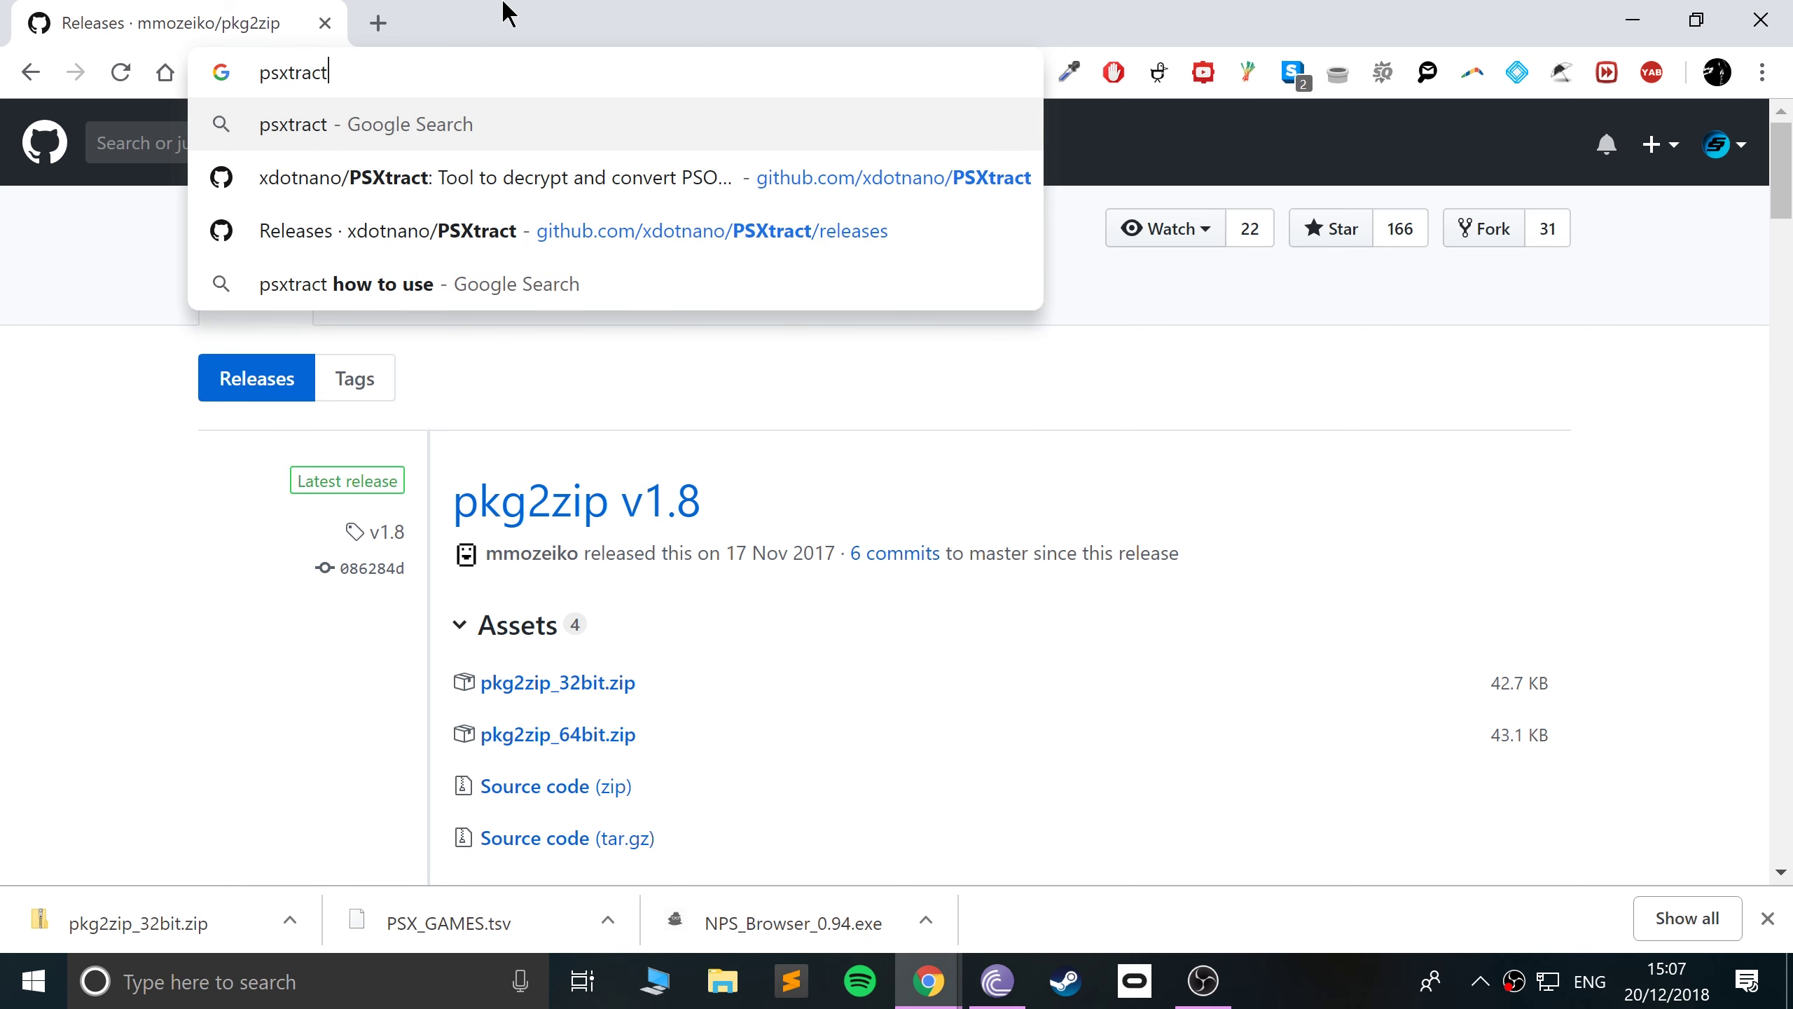
pyautogui.press('Return')
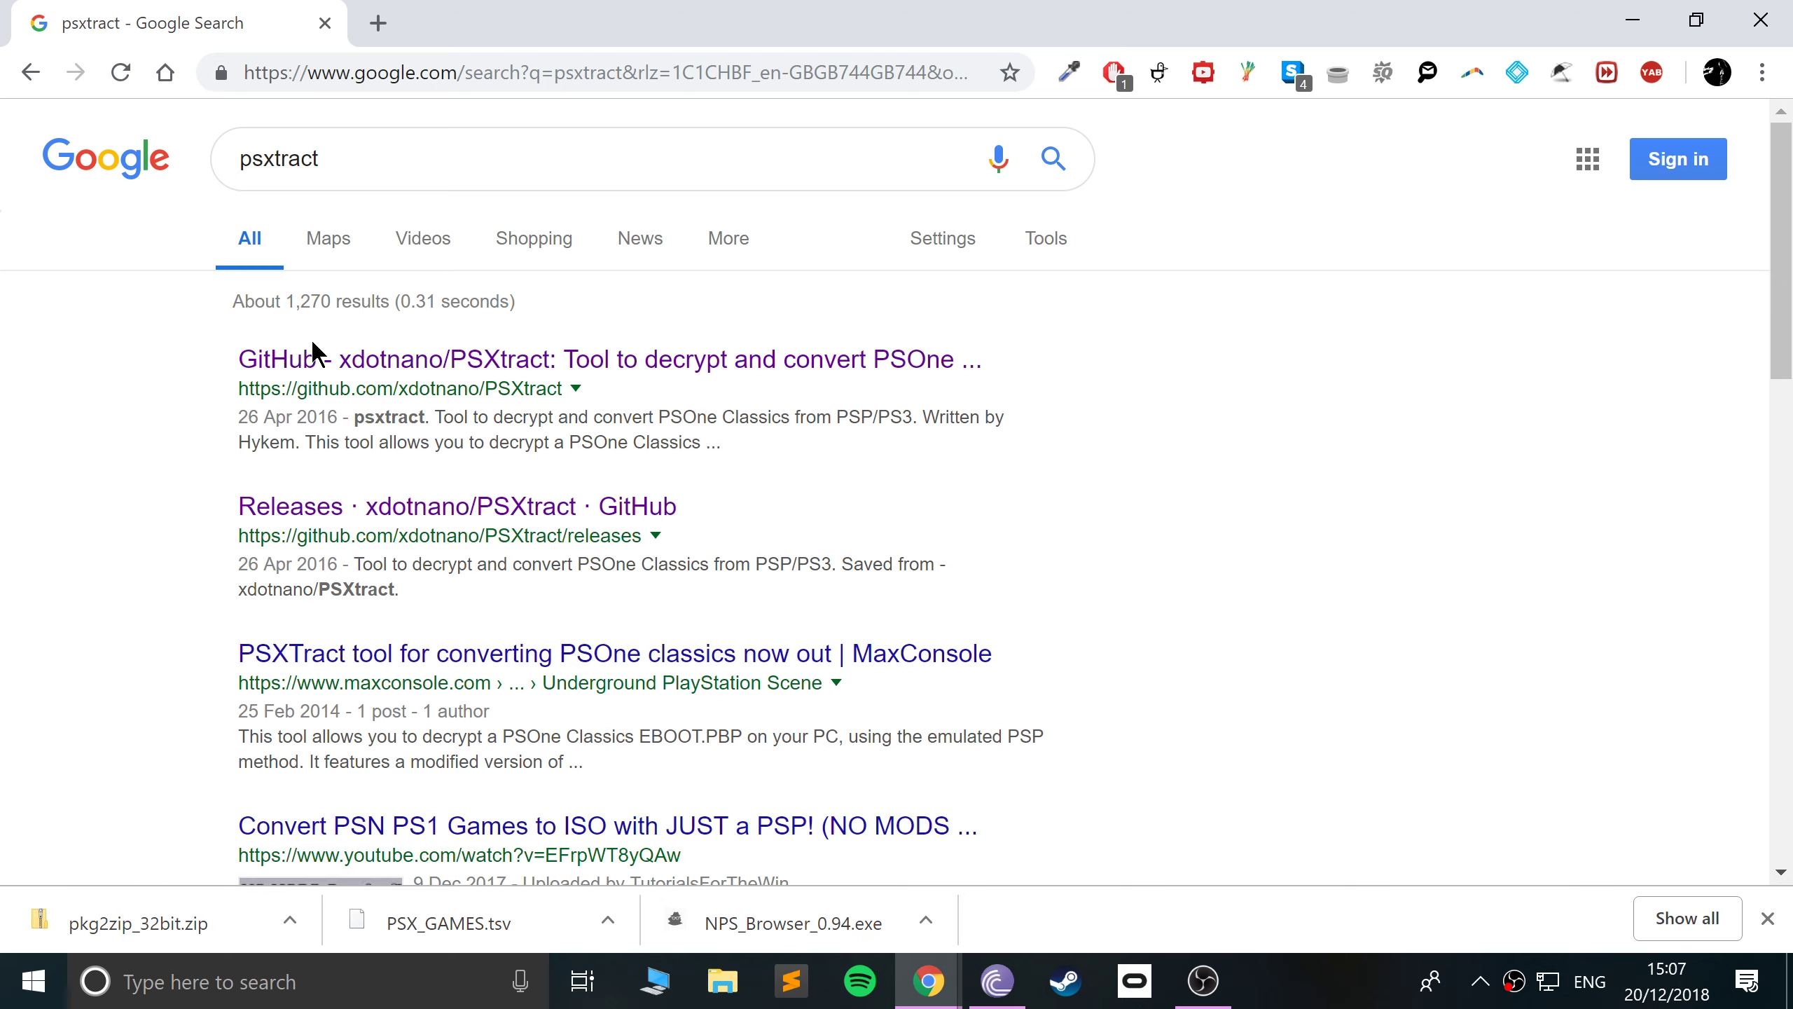
pyautogui.click(555, 384)
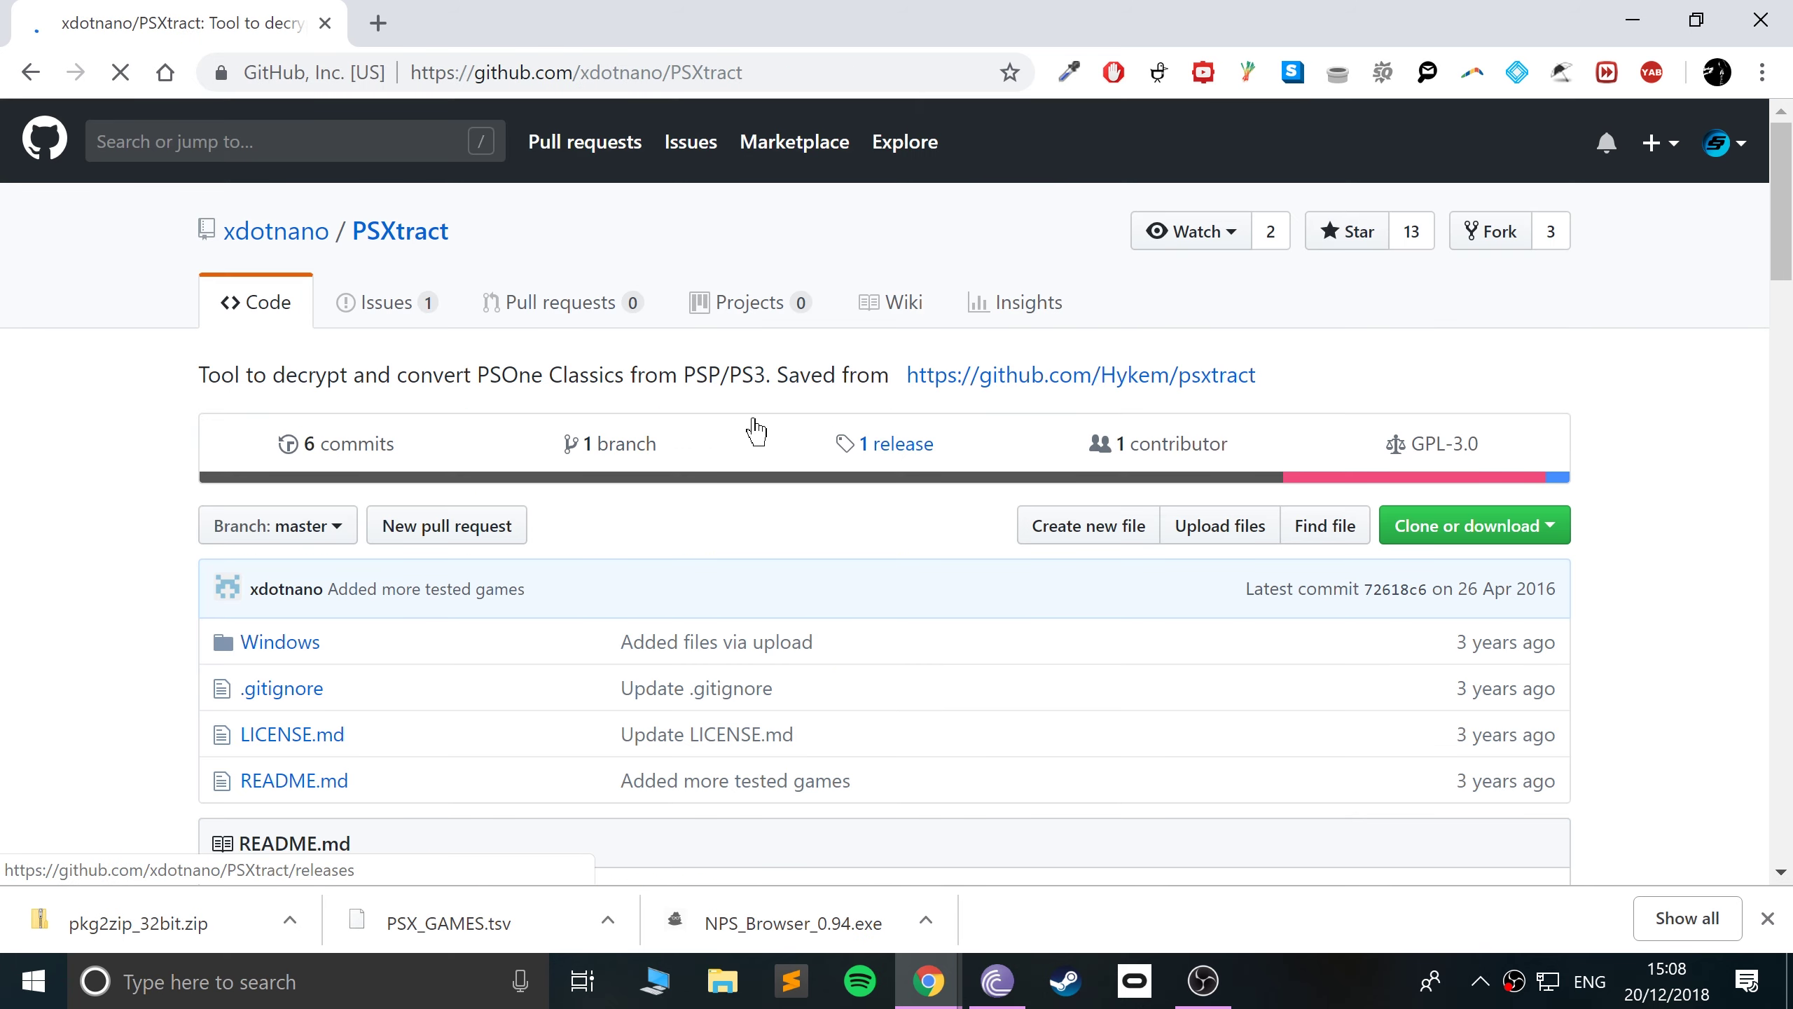
pyautogui.click(867, 443)
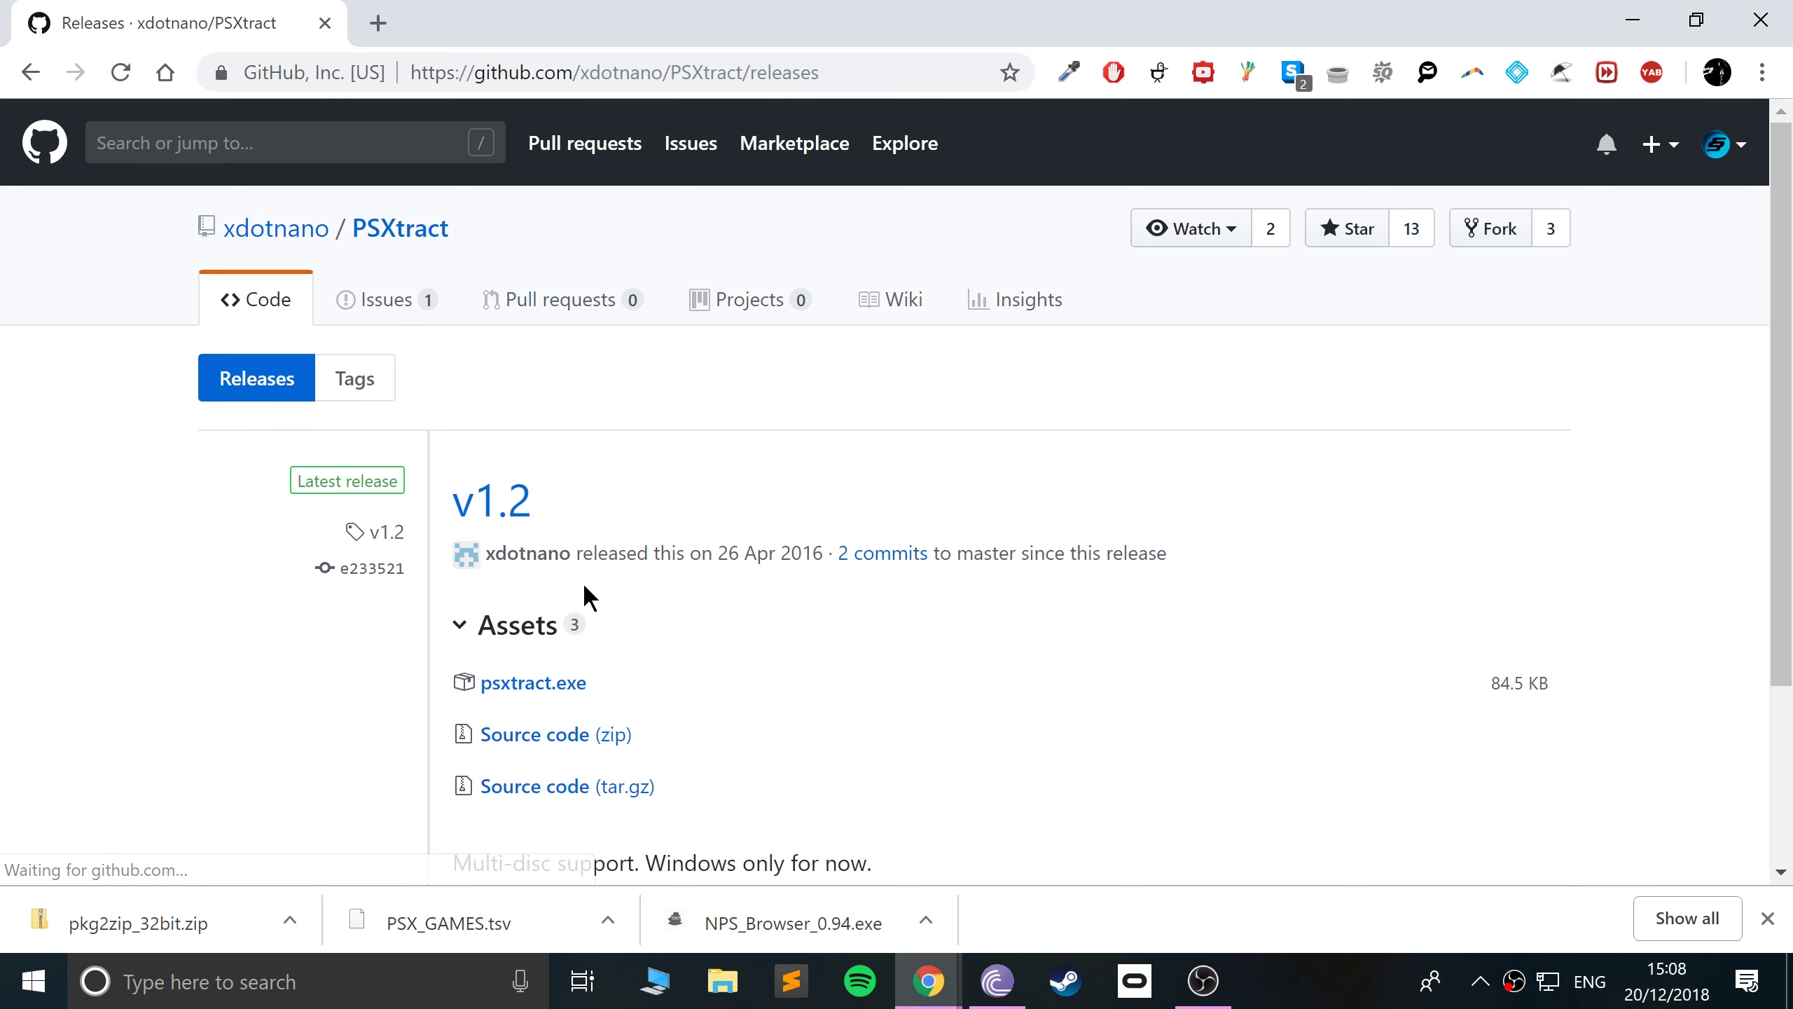
pyautogui.click(503, 687)
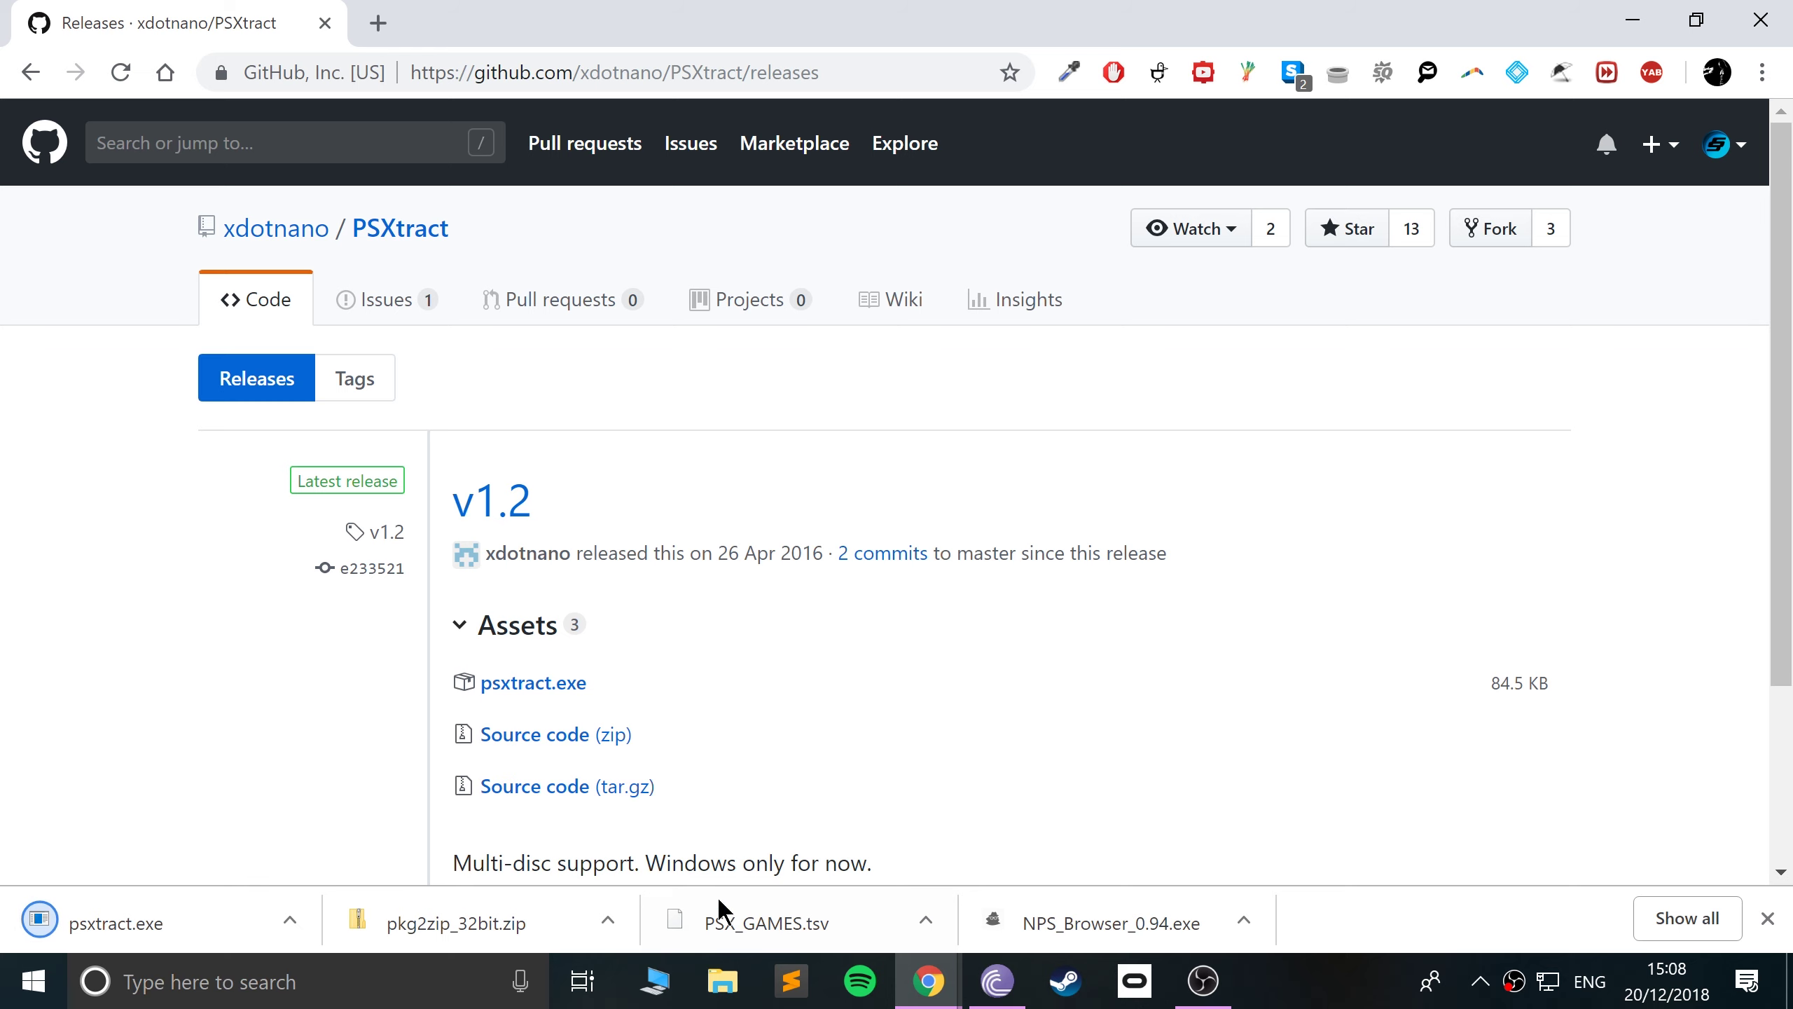
# - Show the downloads in their folder, select the four files and create a folder named 'PS!'
pyautogui.click(618, 916)
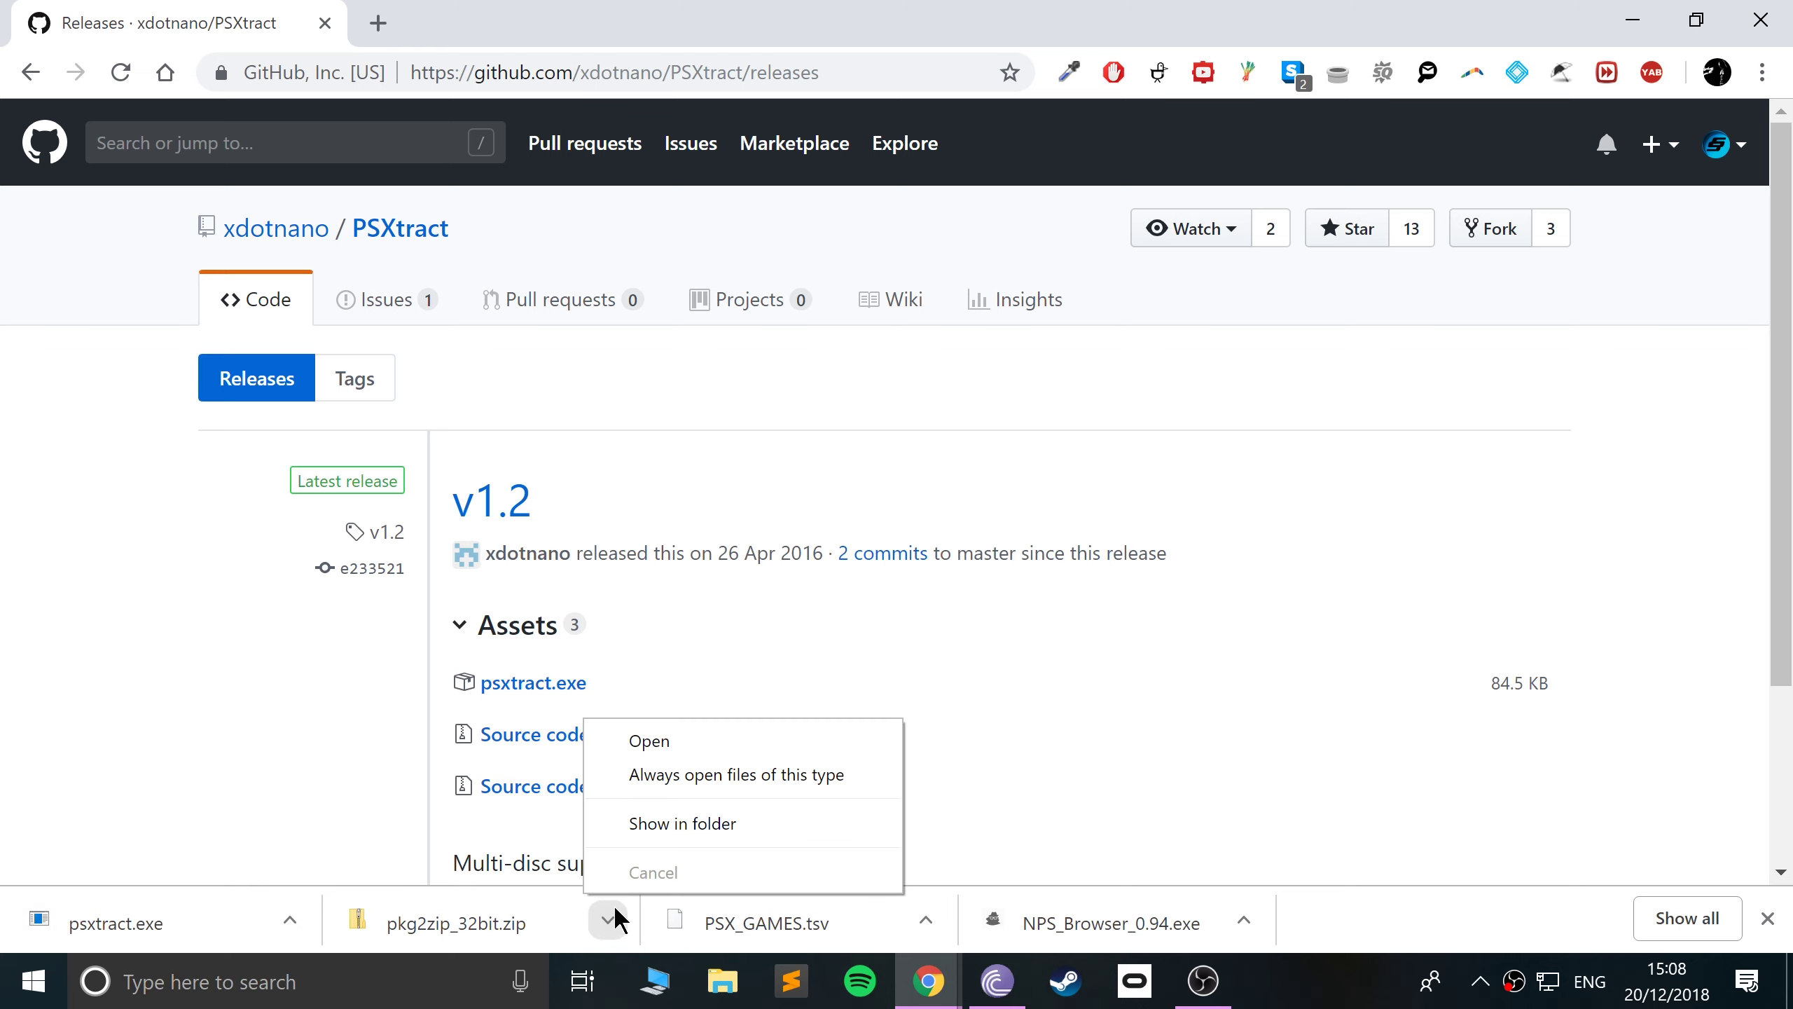
pyautogui.click(642, 825)
pyautogui.moveTo(1079, 578); pyautogui.dragTo(1013, 444)
pyautogui.click(1281, 177)
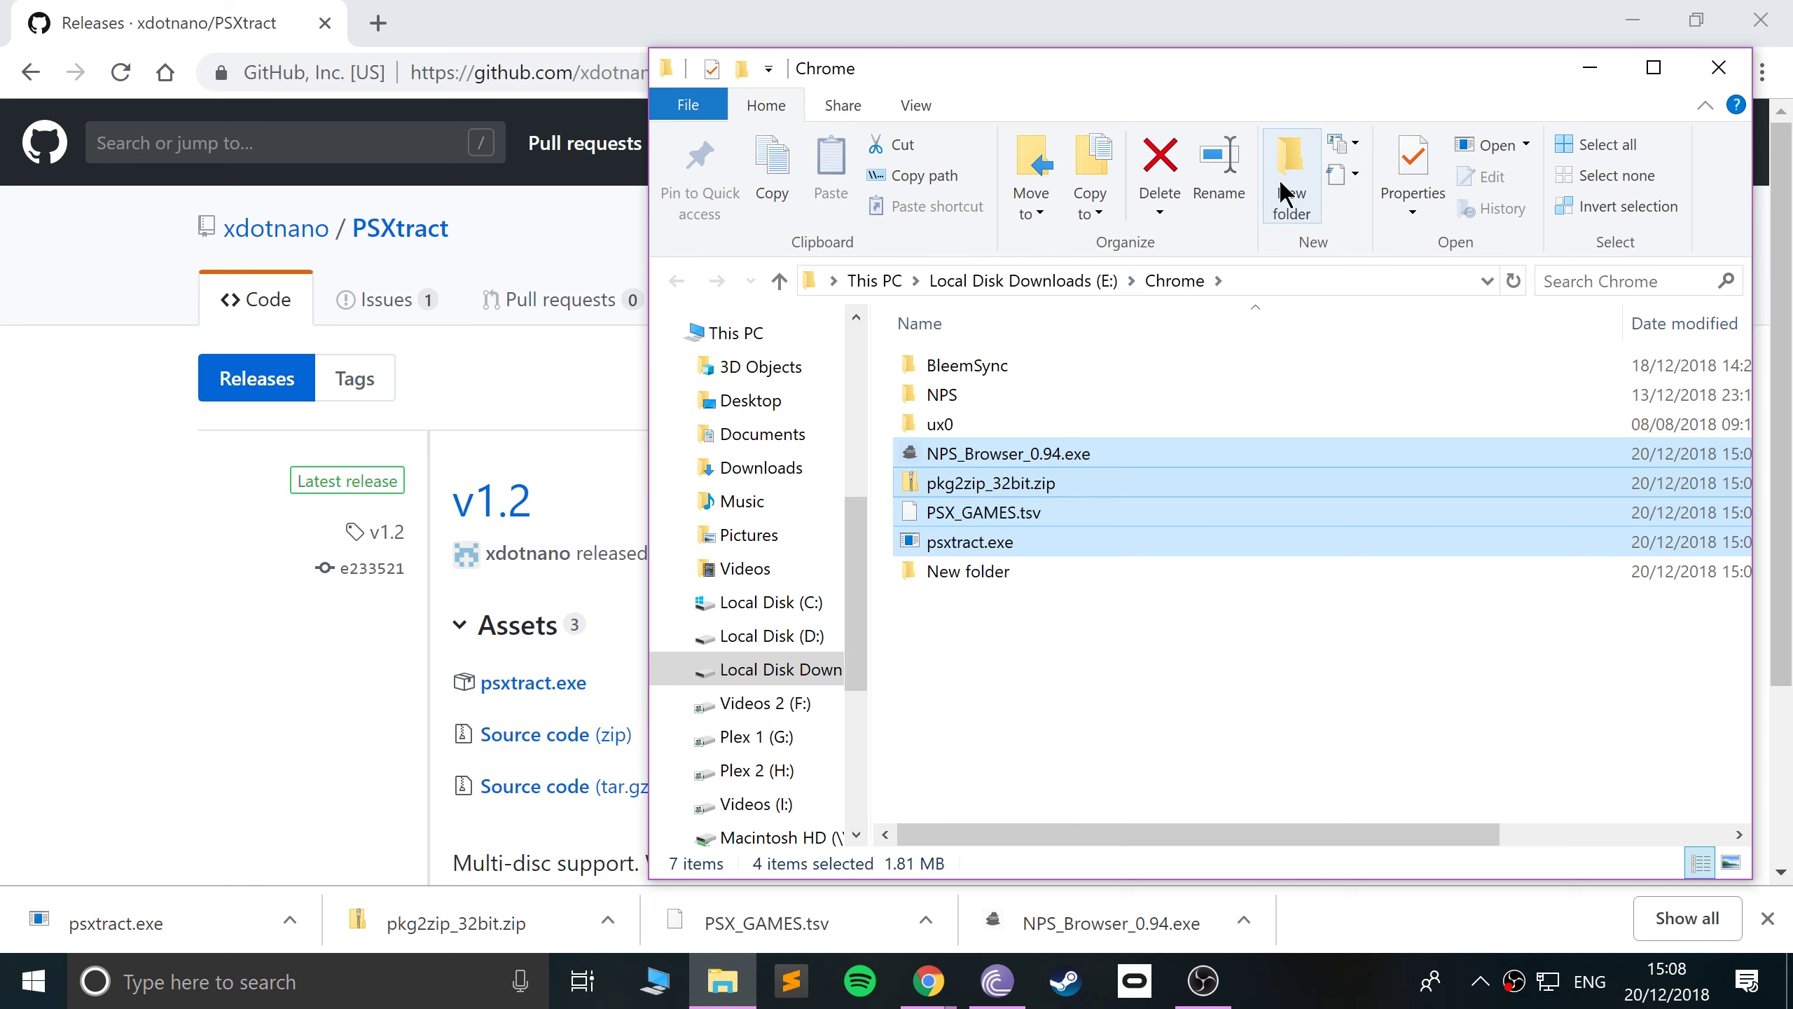
pyautogui.write('PS!')
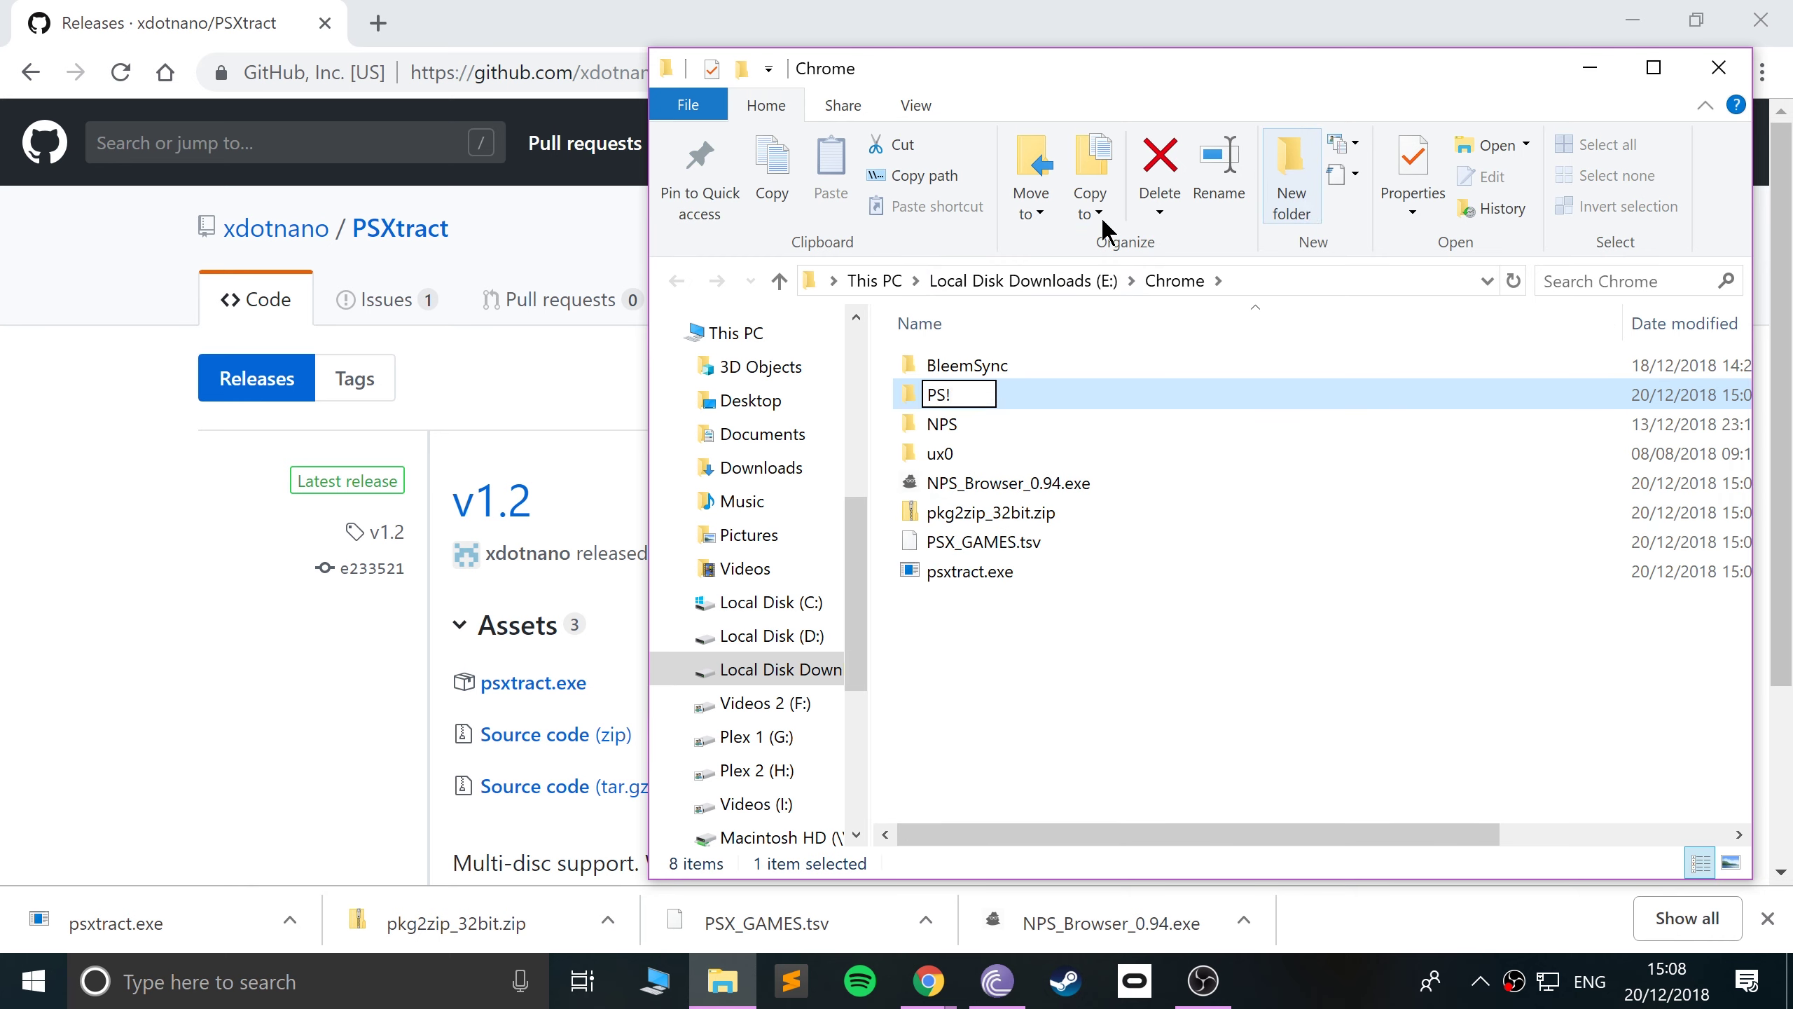
pyautogui.press('Return')
# - Rename the folder to PS1, move the four downloaded files into it and open it
pyautogui.press('F2')
pyautogui.press('End')
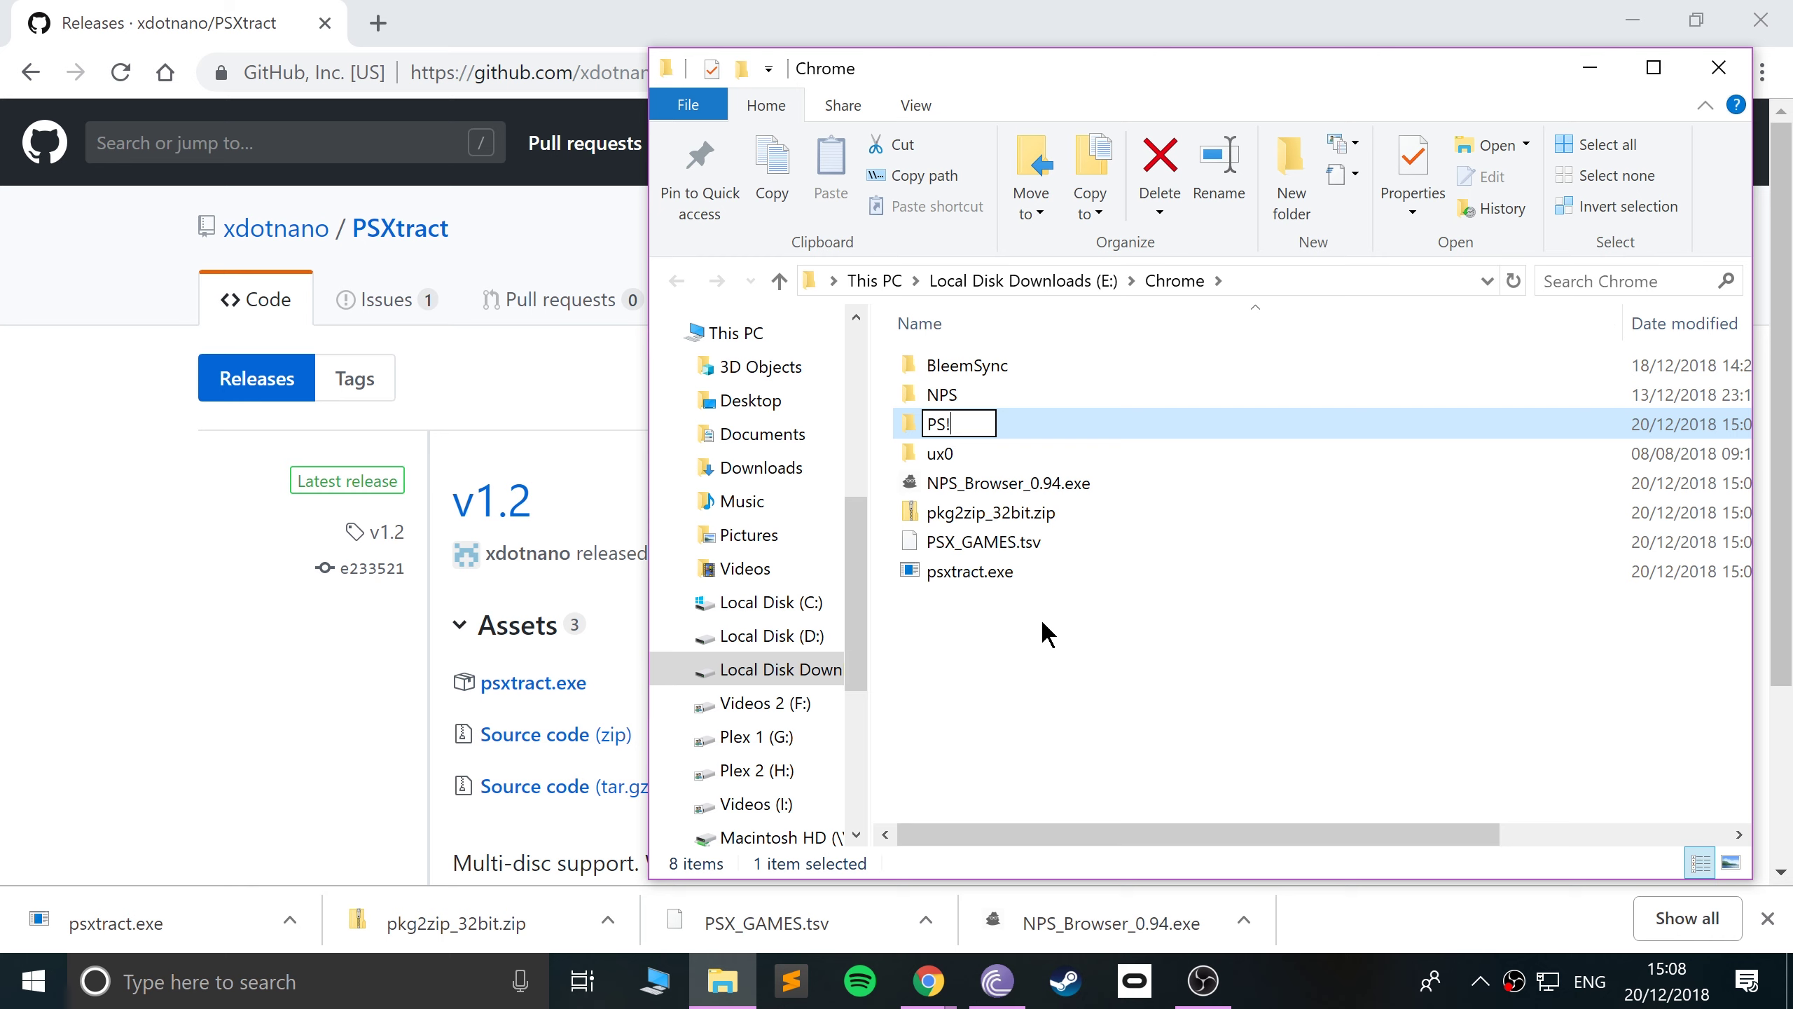
pyautogui.press('BackSpace')
pyautogui.write('1')
pyautogui.press('Return')
pyautogui.moveTo(1040, 635); pyautogui.dragTo(938, 420)
pyautogui.doubleClick(939, 425)
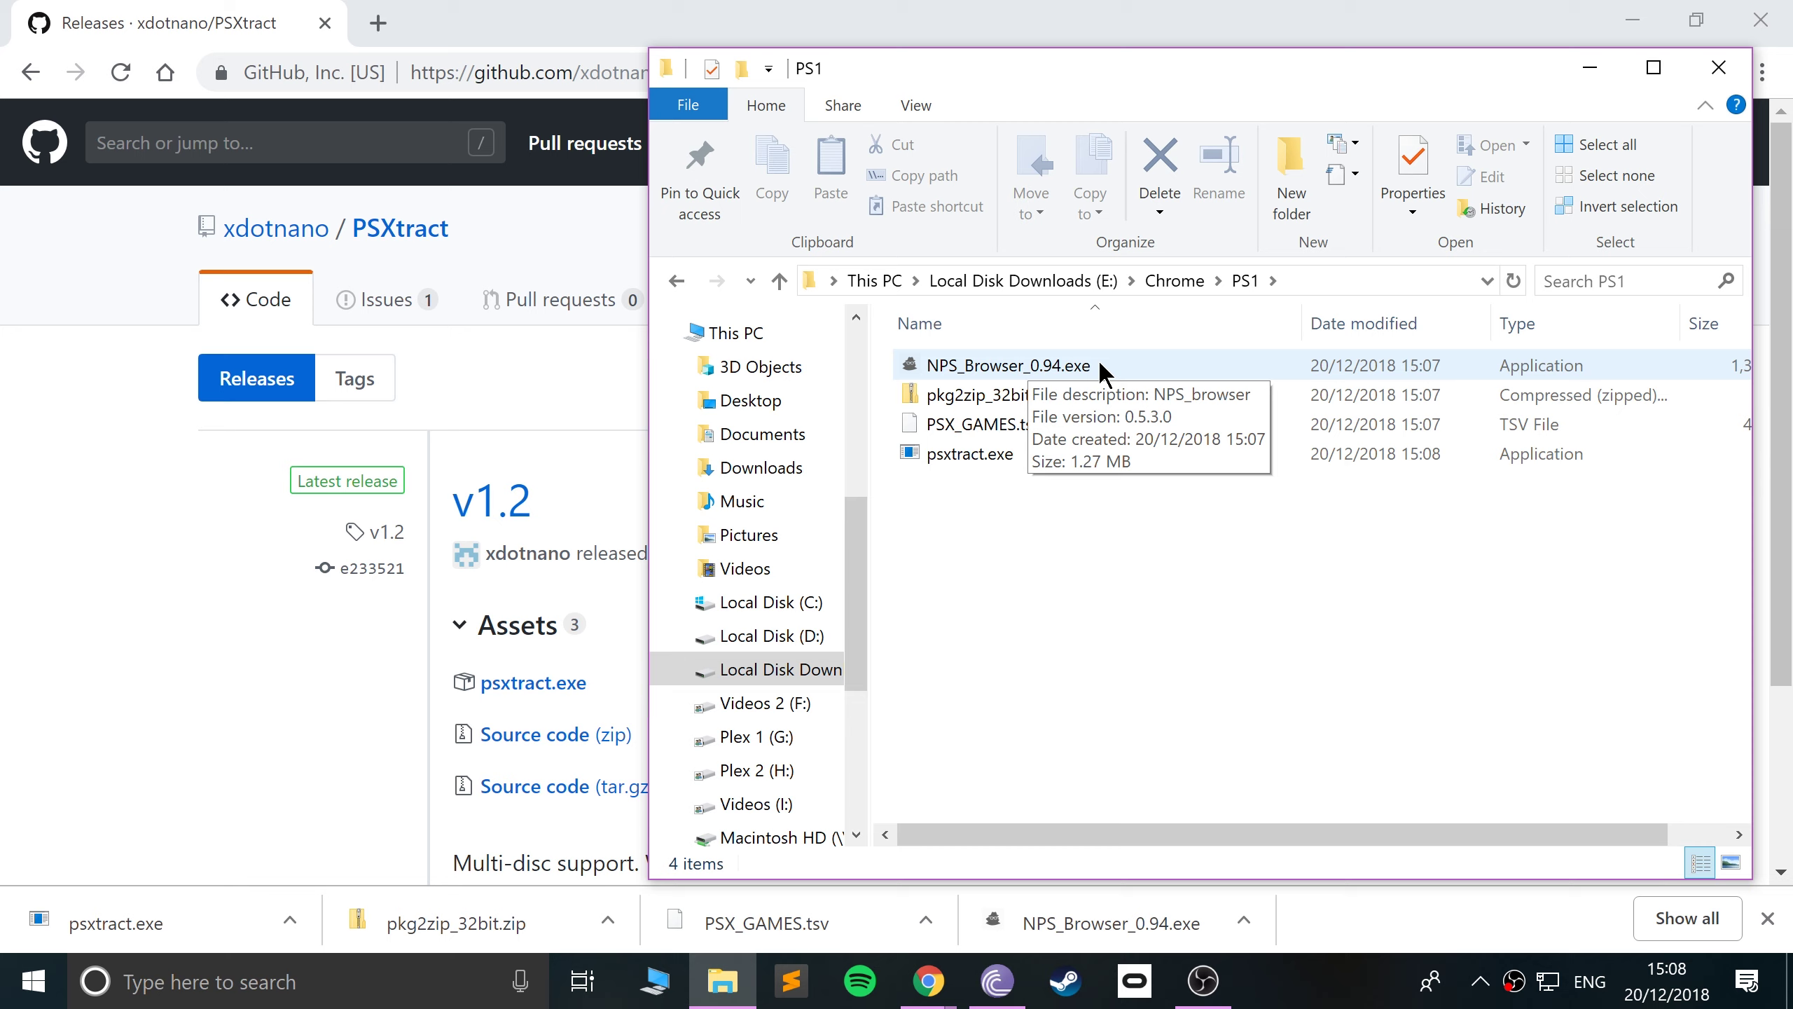
# - Extract pkg2zip_32bit.zip directly into E:\Chrome\PS1\ without a subfolder
pyautogui.rightClick(975, 397)
pyautogui.click(1099, 463)
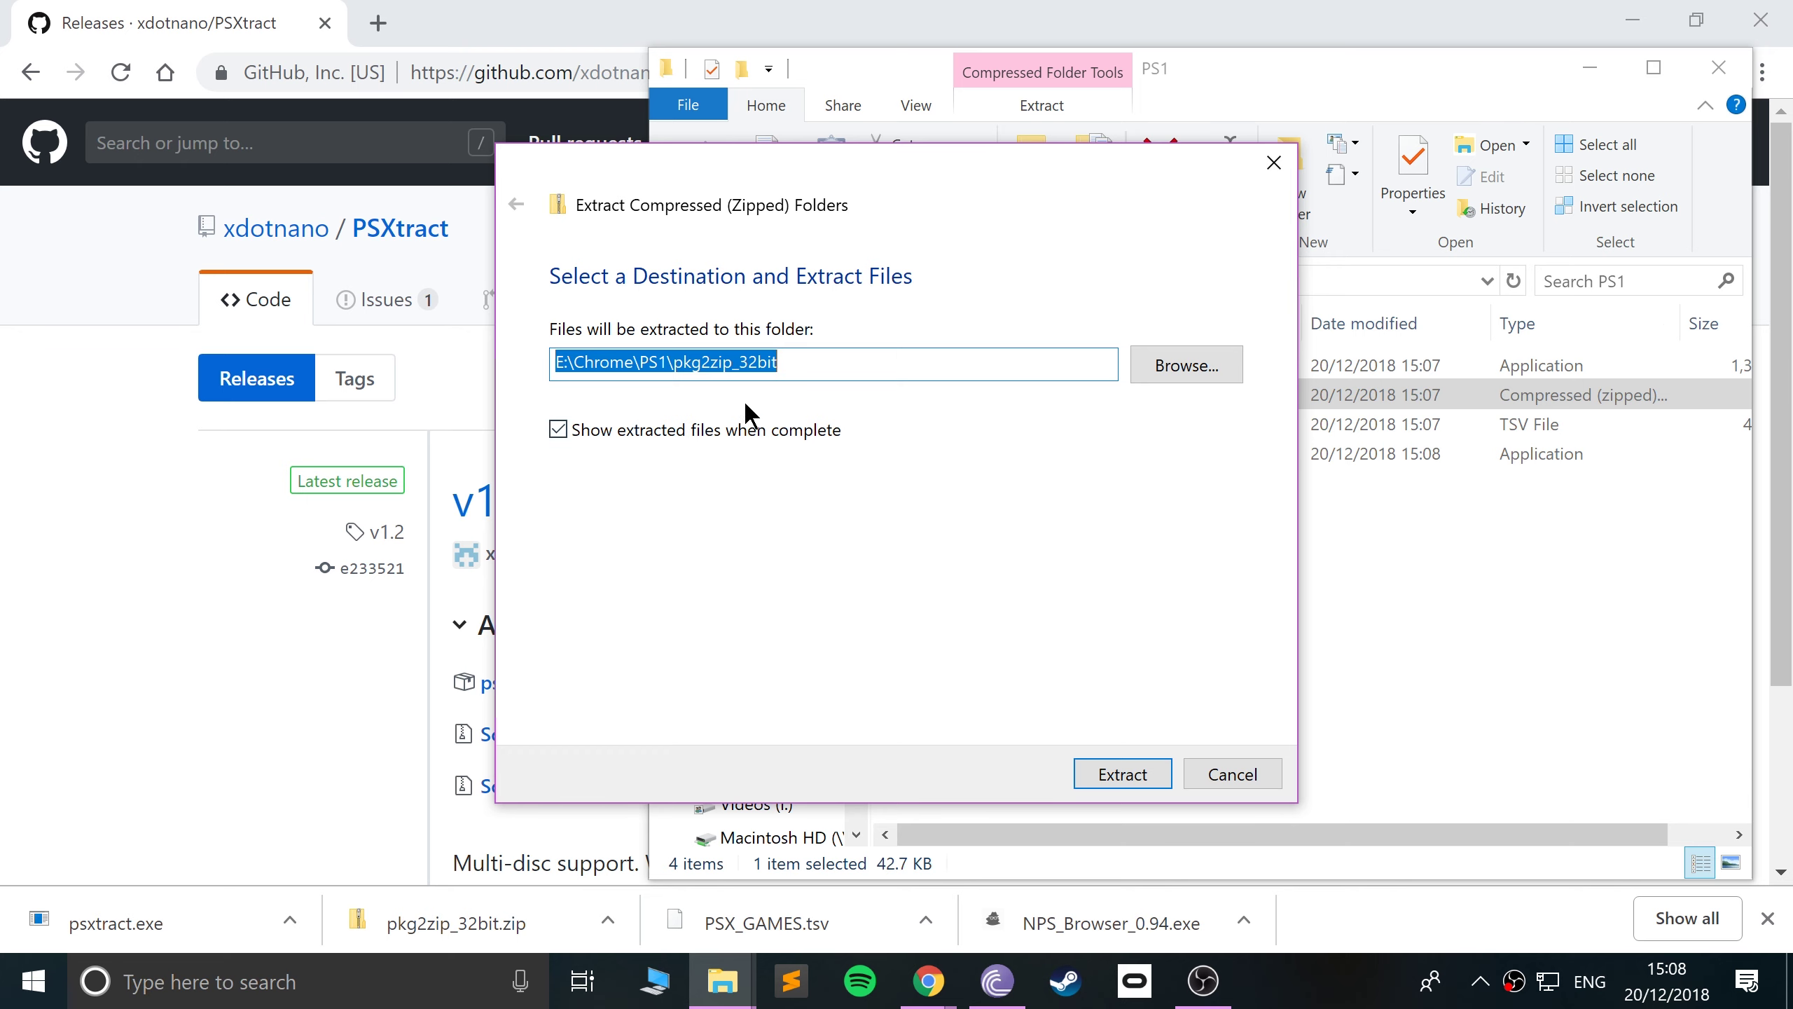
pyautogui.click(804, 374)
pyautogui.press('BackSpace')
pyautogui.press('BackSpace')
pyautogui.press('BackSpace')
pyautogui.press('BackSpace')
pyautogui.press('BackSpace')
pyautogui.press('BackSpace')
pyautogui.press('BackSpace')
pyautogui.press('BackSpace')
pyautogui.press('BackSpace')
pyautogui.press('BackSpace')
pyautogui.press('BackSpace')
pyautogui.press('BackSpace')
pyautogui.press('BackSpace')
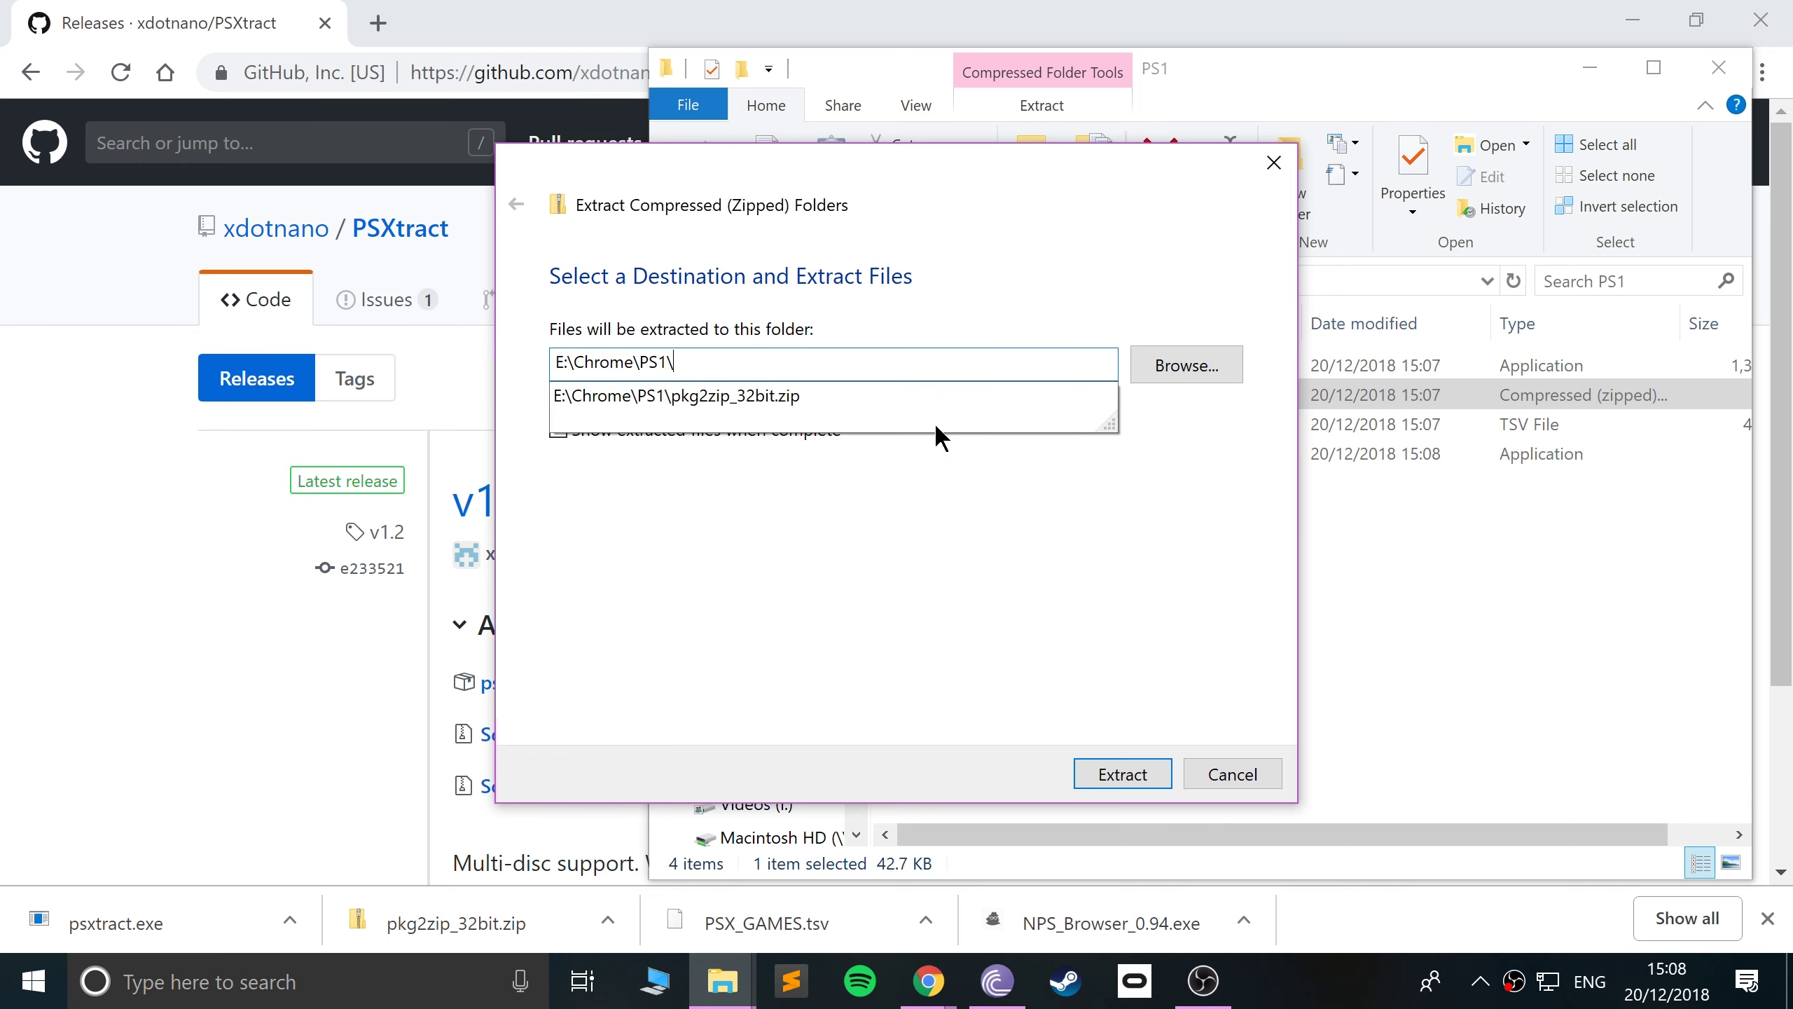
pyautogui.press('Return')
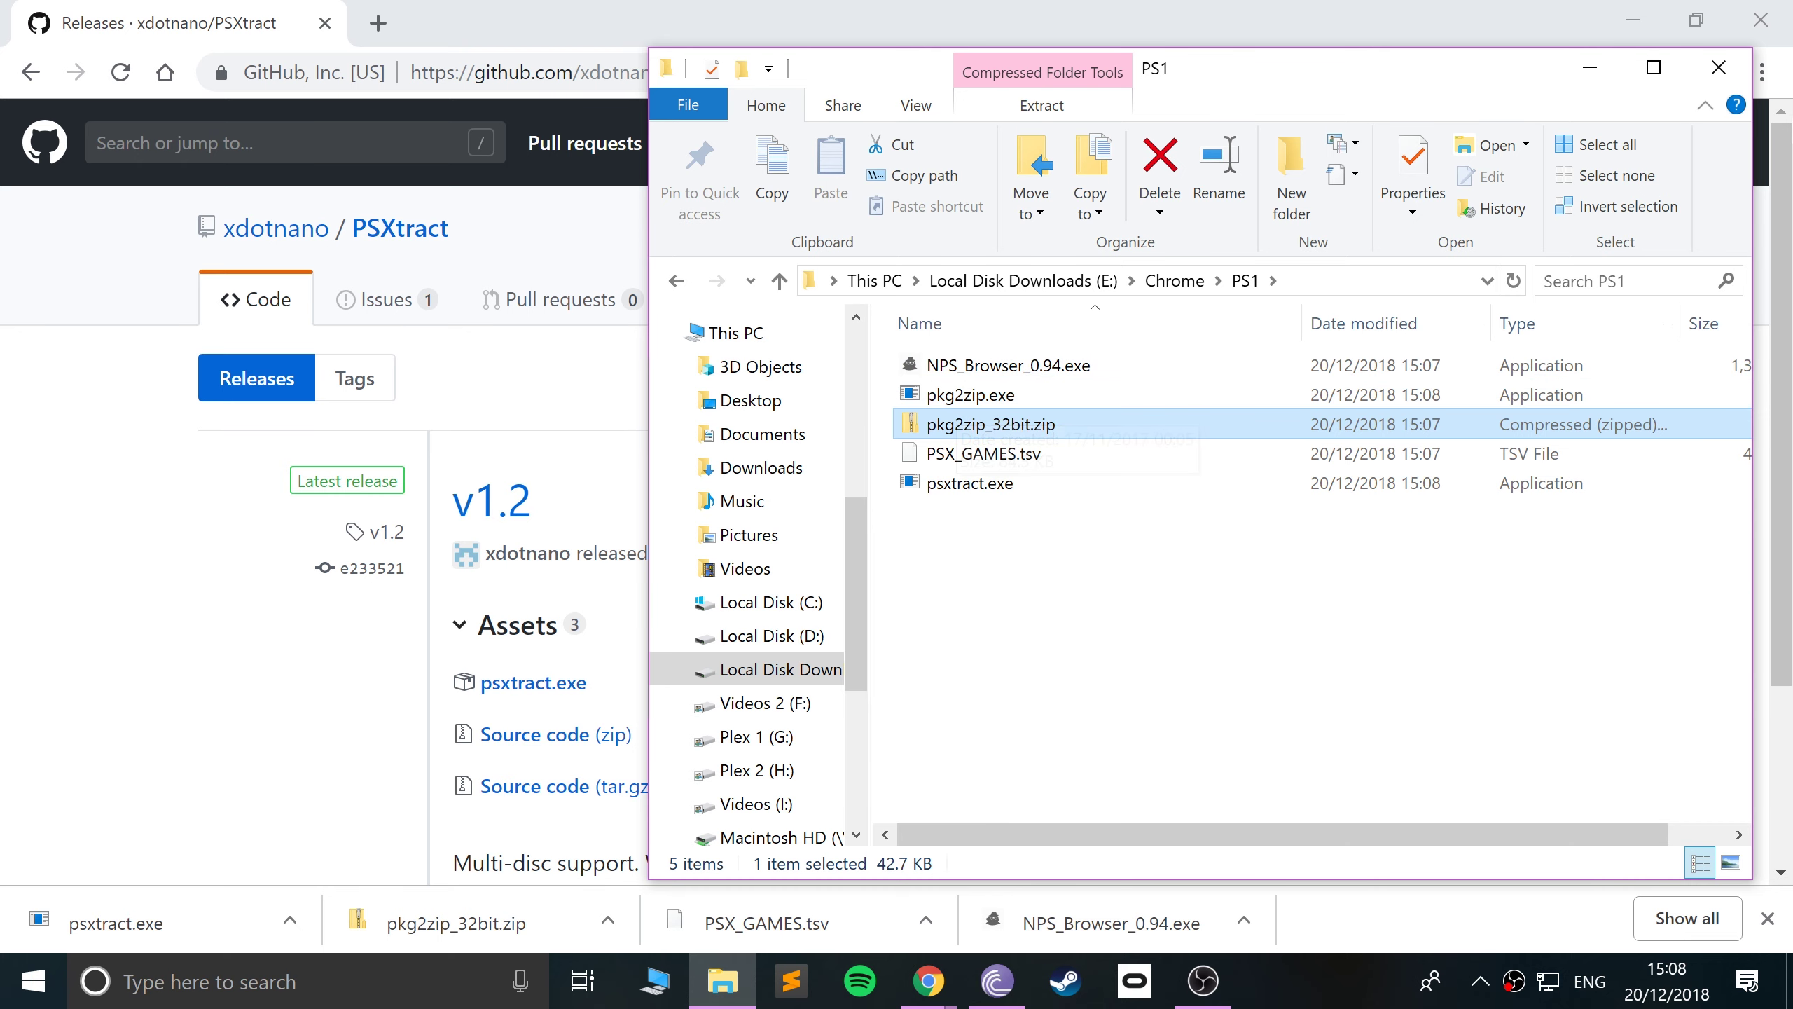
# - Delete the pkg2zip_32bit.zip archive from the PS1 folder
pyautogui.click(1632, 19)
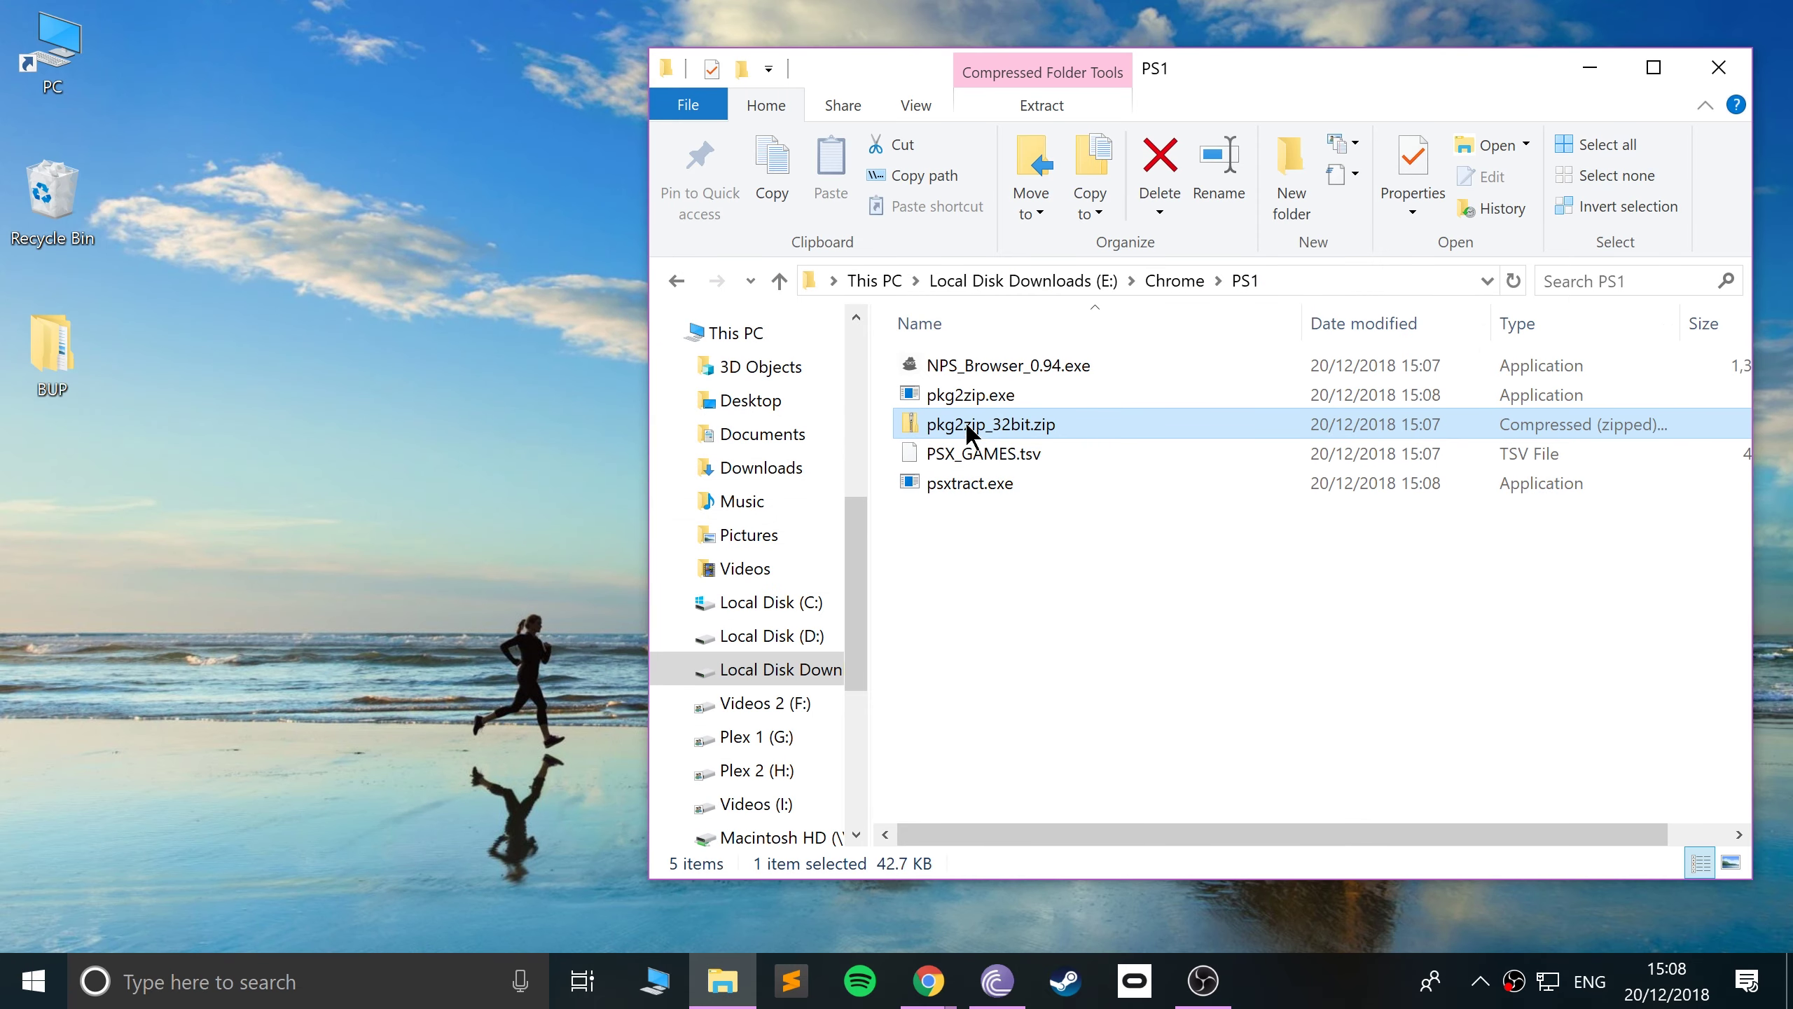
pyautogui.click(1084, 527)
pyautogui.click(1016, 429)
pyautogui.press('Delete')
pyautogui.click(999, 567)
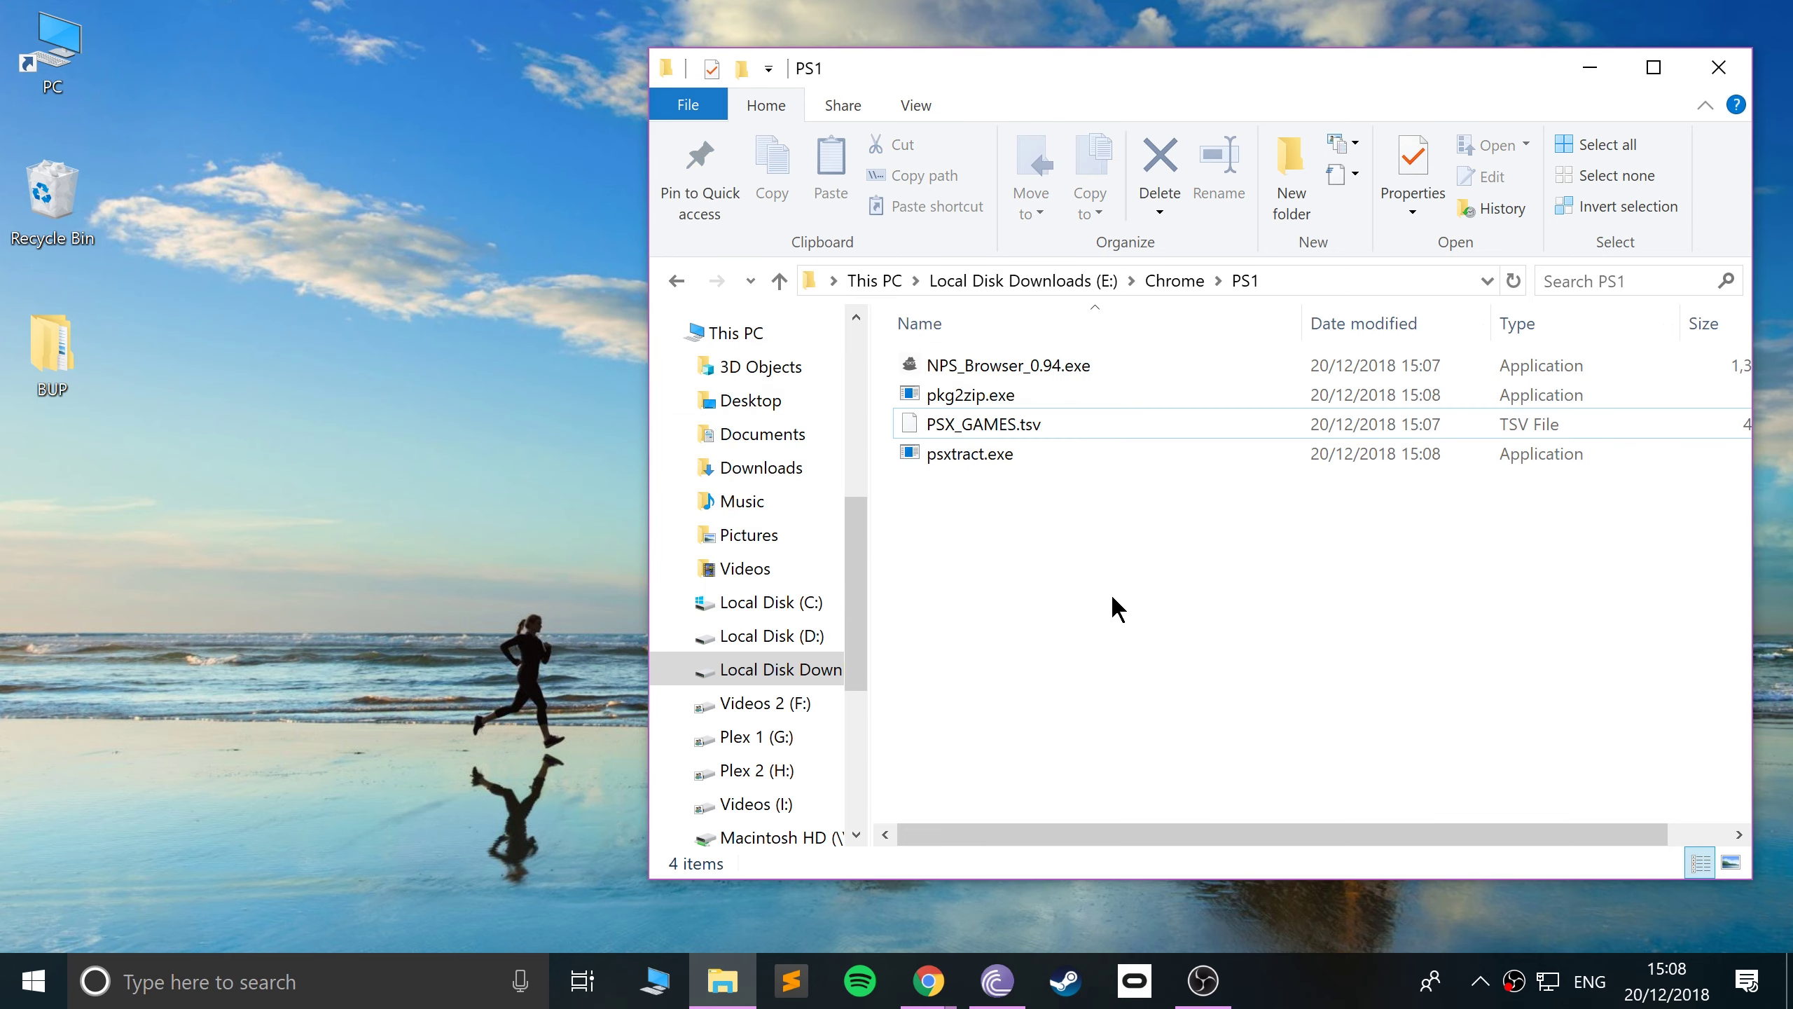
# - Launch NPS_Browser_0.94, accept the disclaimer and set PSX_GAMES.tsv as the PSX tsv list
pyautogui.click(1006, 360)
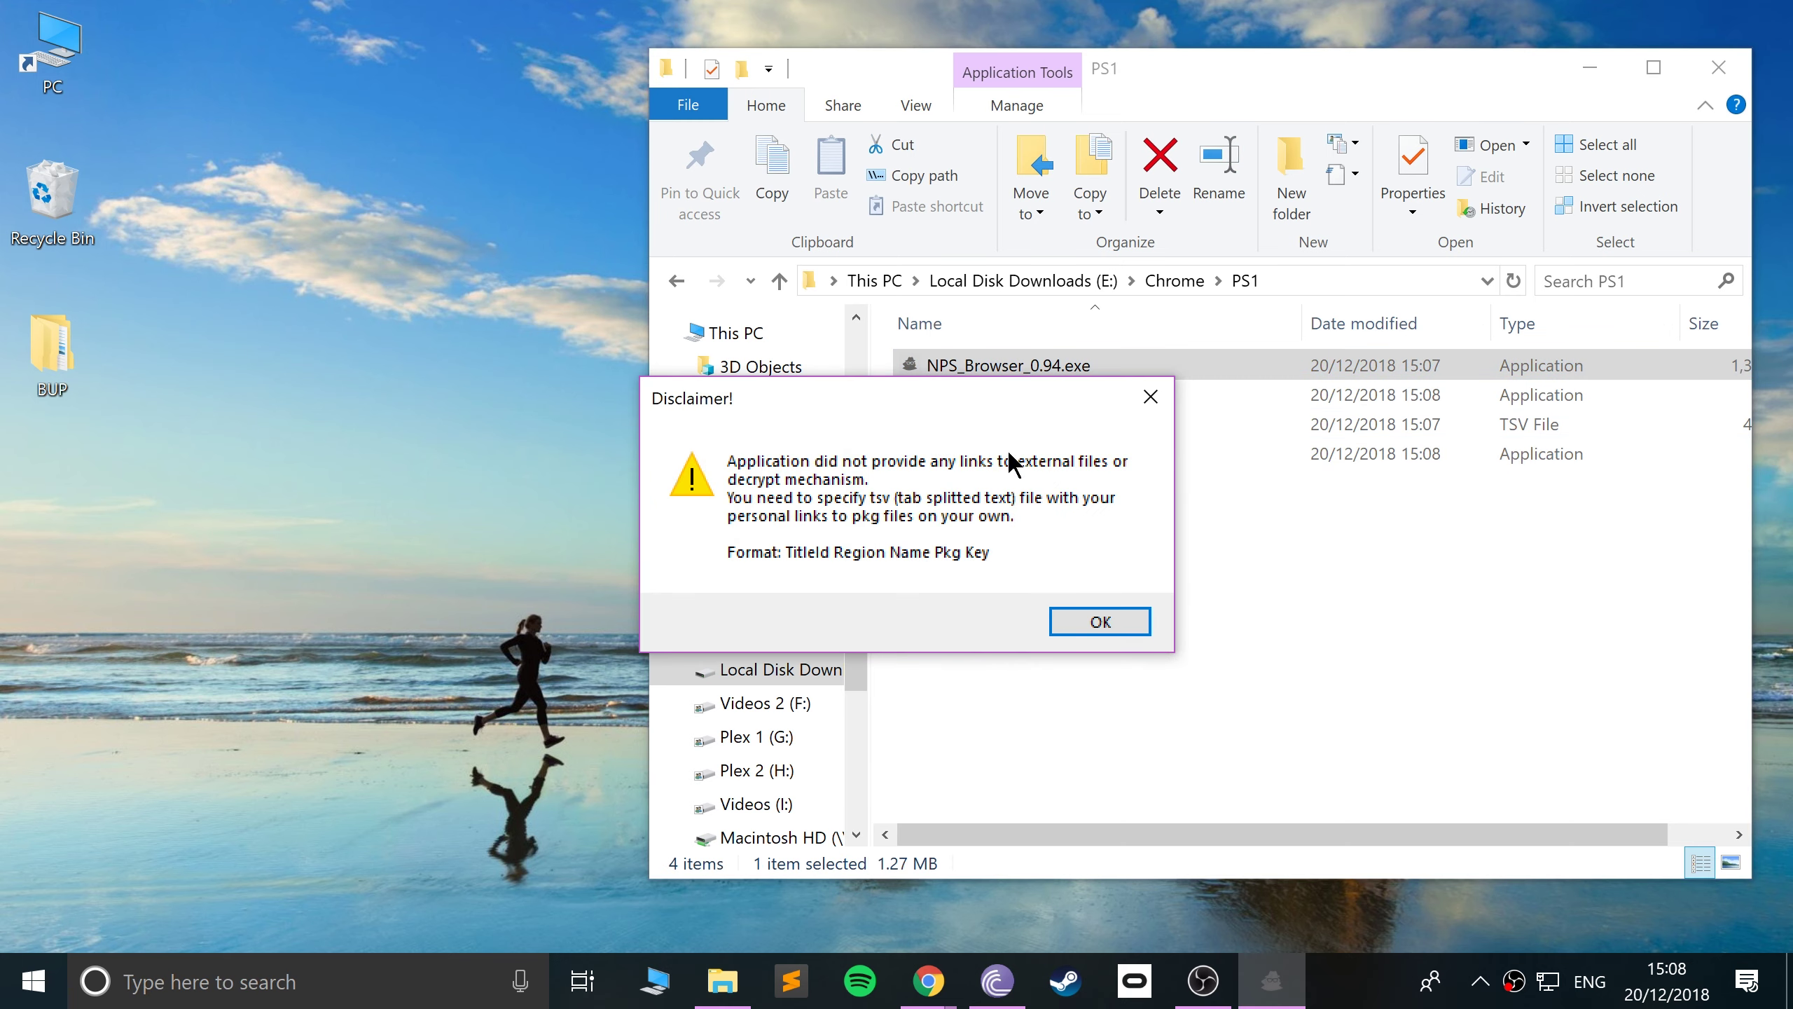
pyautogui.click(1140, 618)
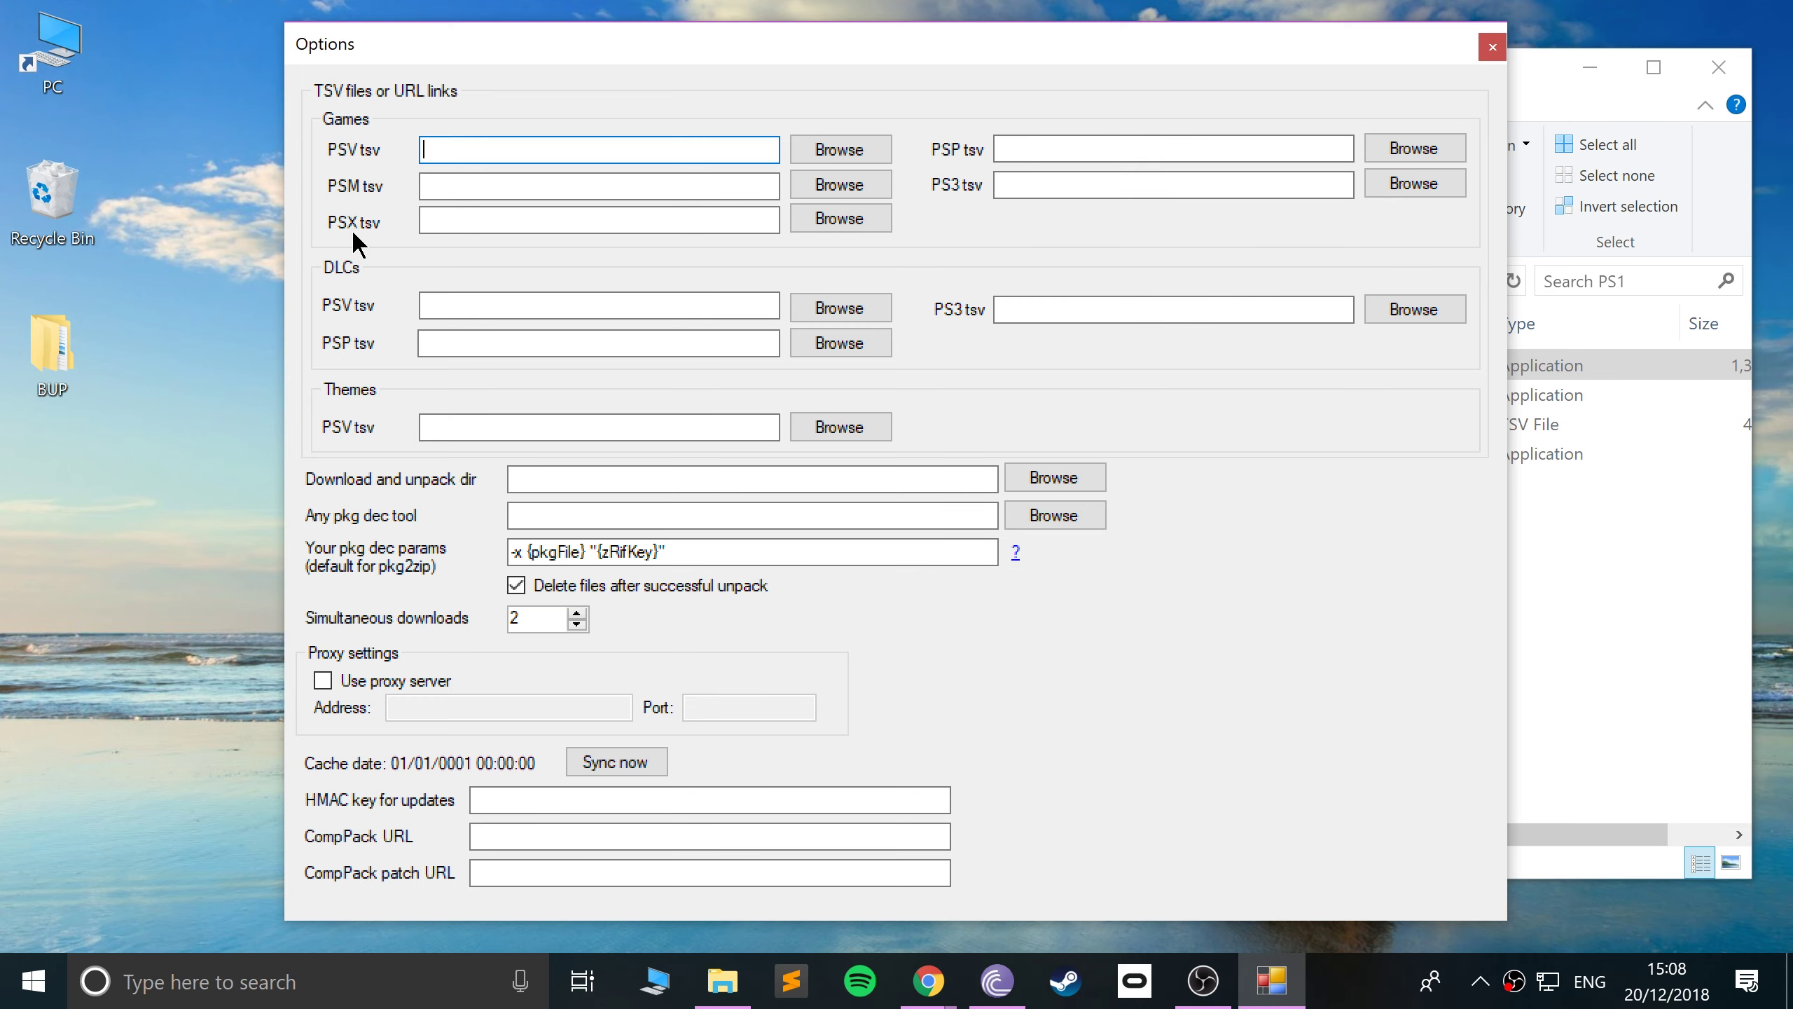
pyautogui.click(835, 222)
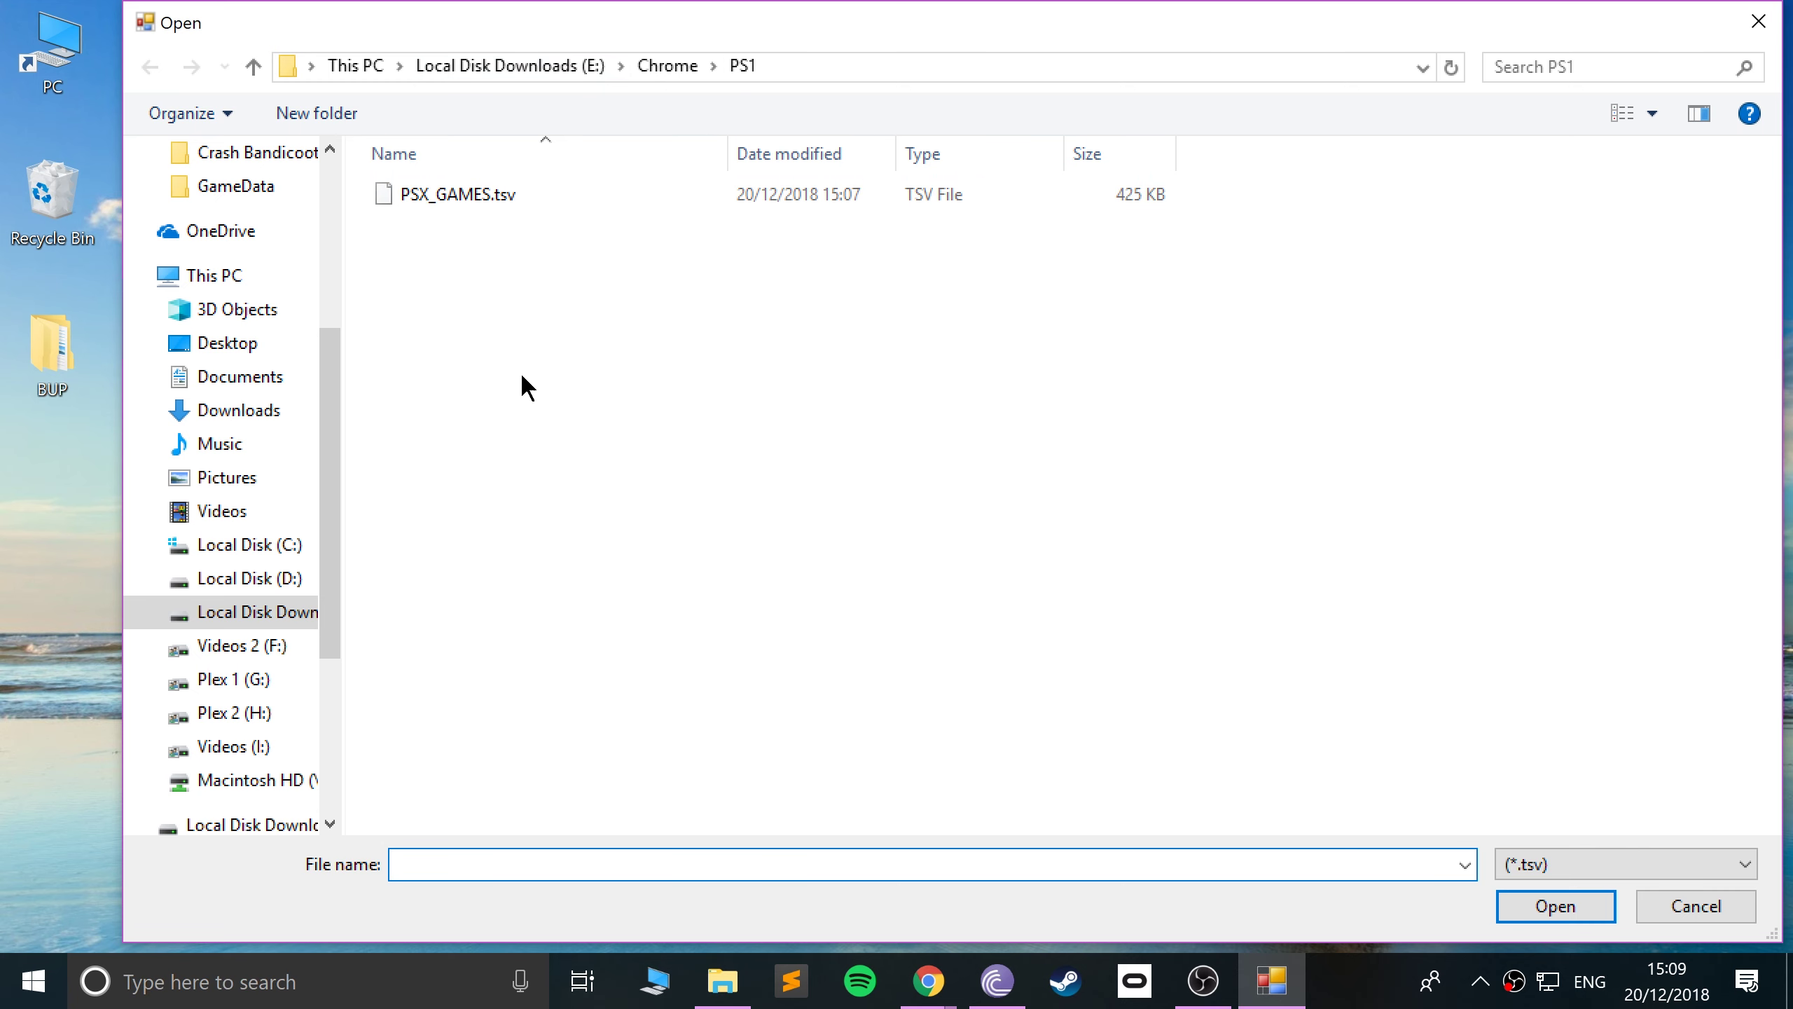
pyautogui.doubleClick(482, 187)
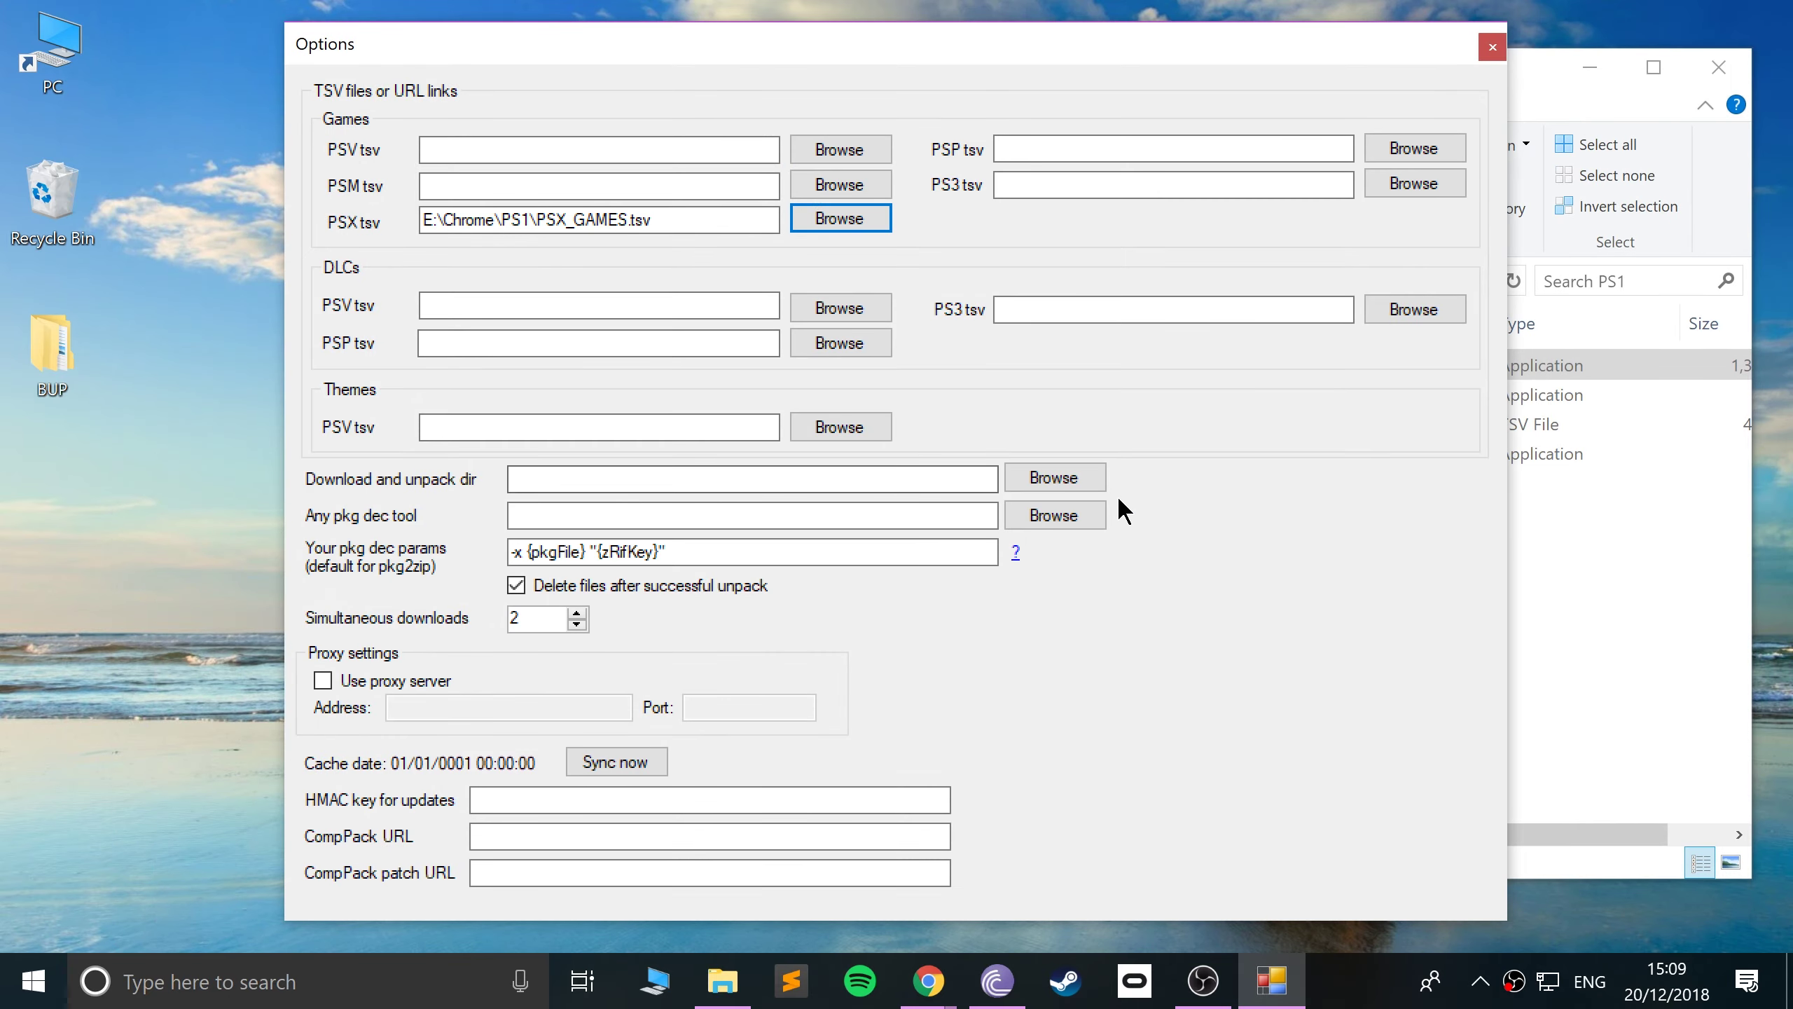
# - Set the download and unpack folder to E:\Chrome\PS1
pyautogui.click(1072, 483)
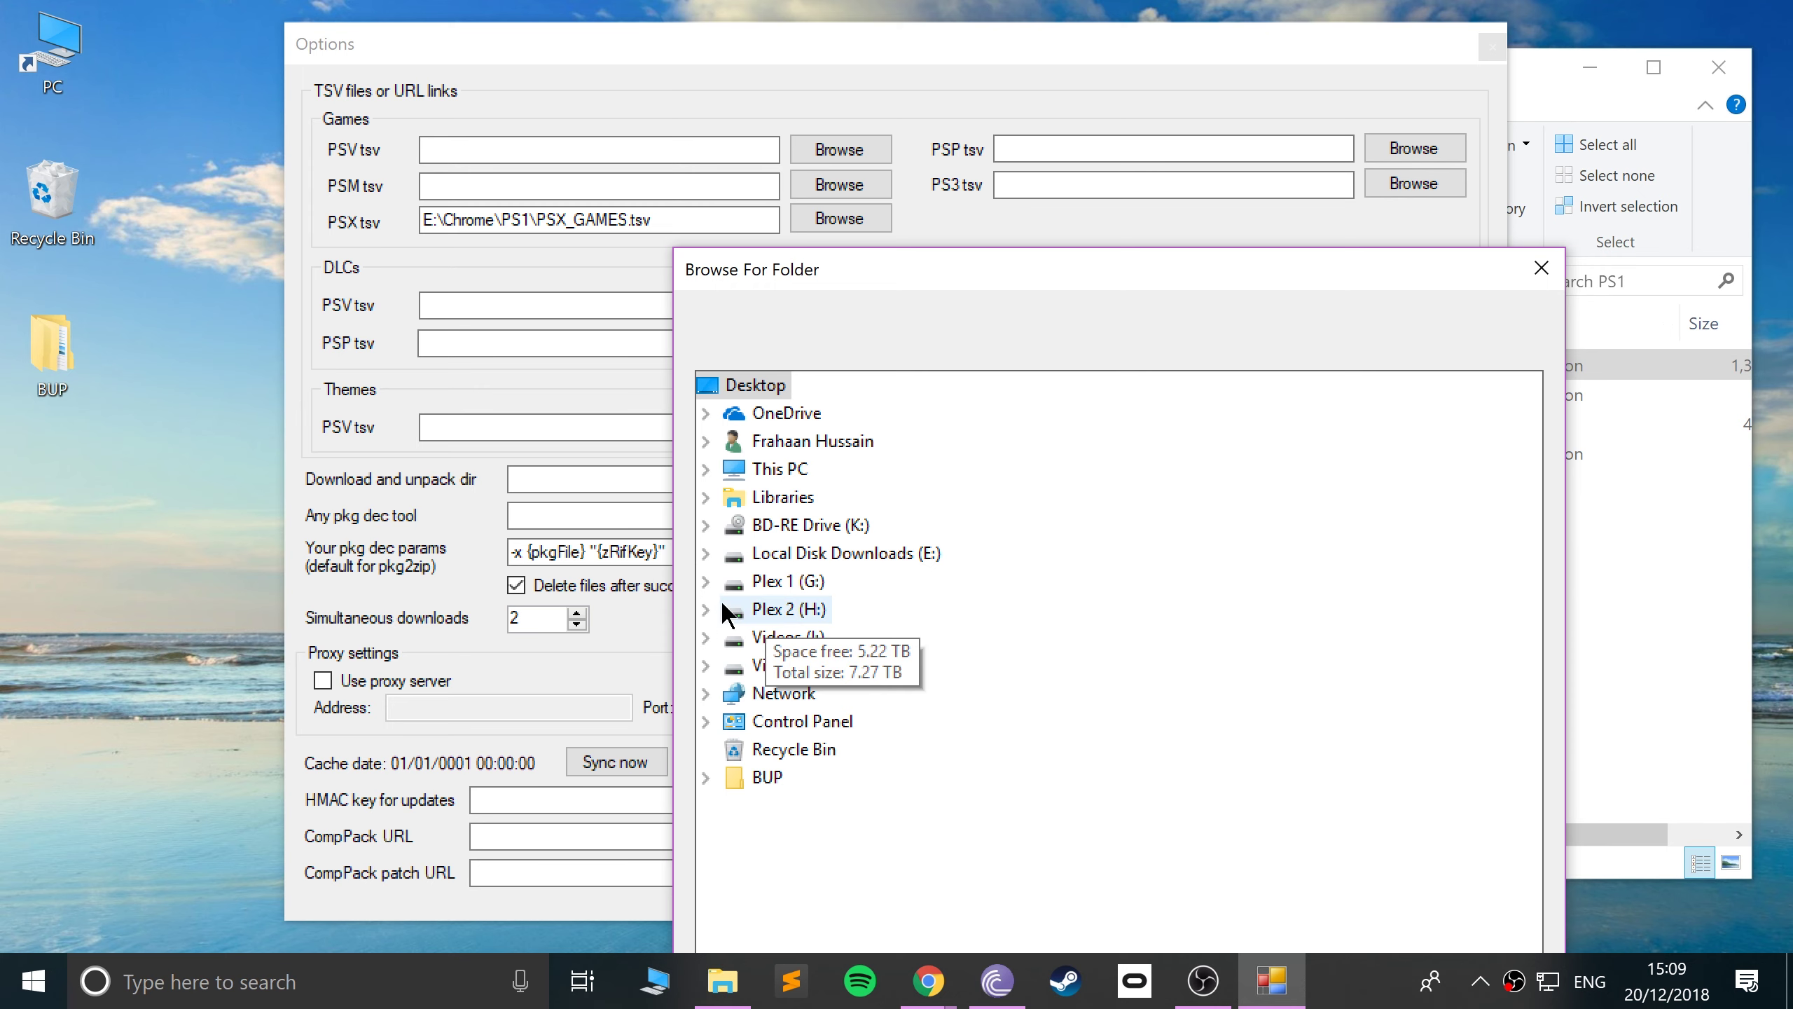
pyautogui.click(704, 553)
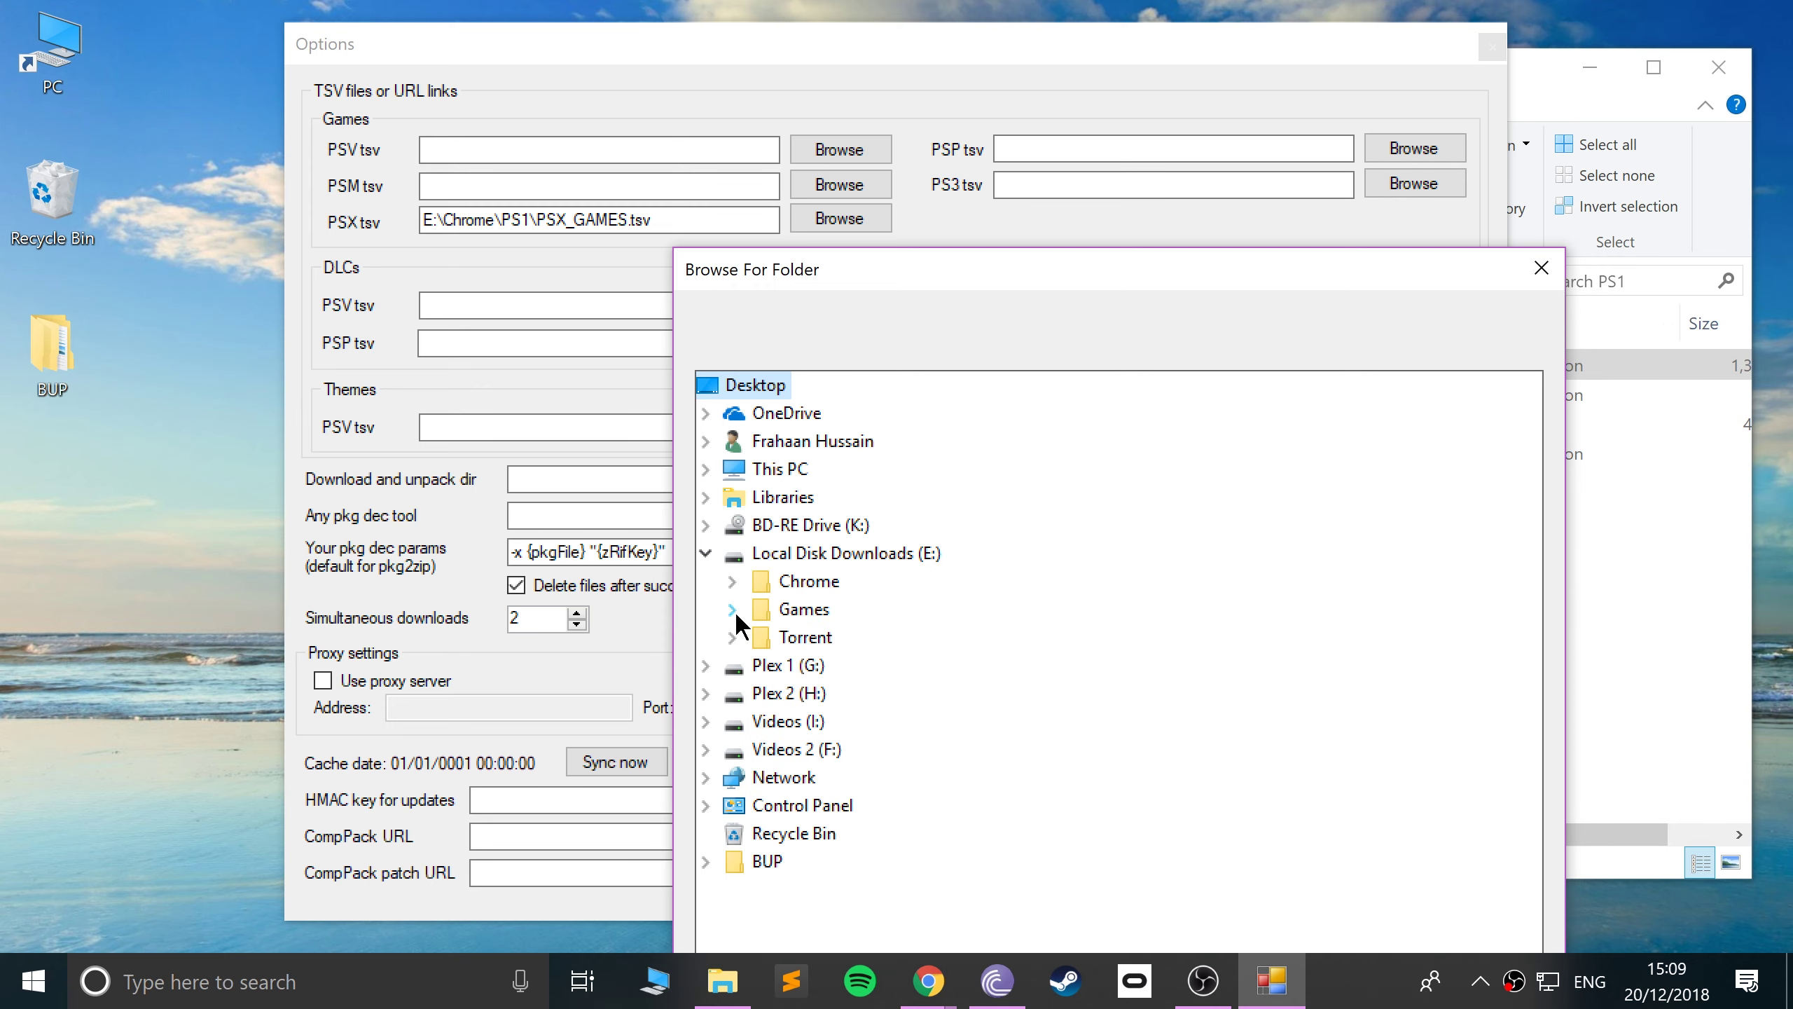
pyautogui.click(732, 581)
pyautogui.click(797, 665)
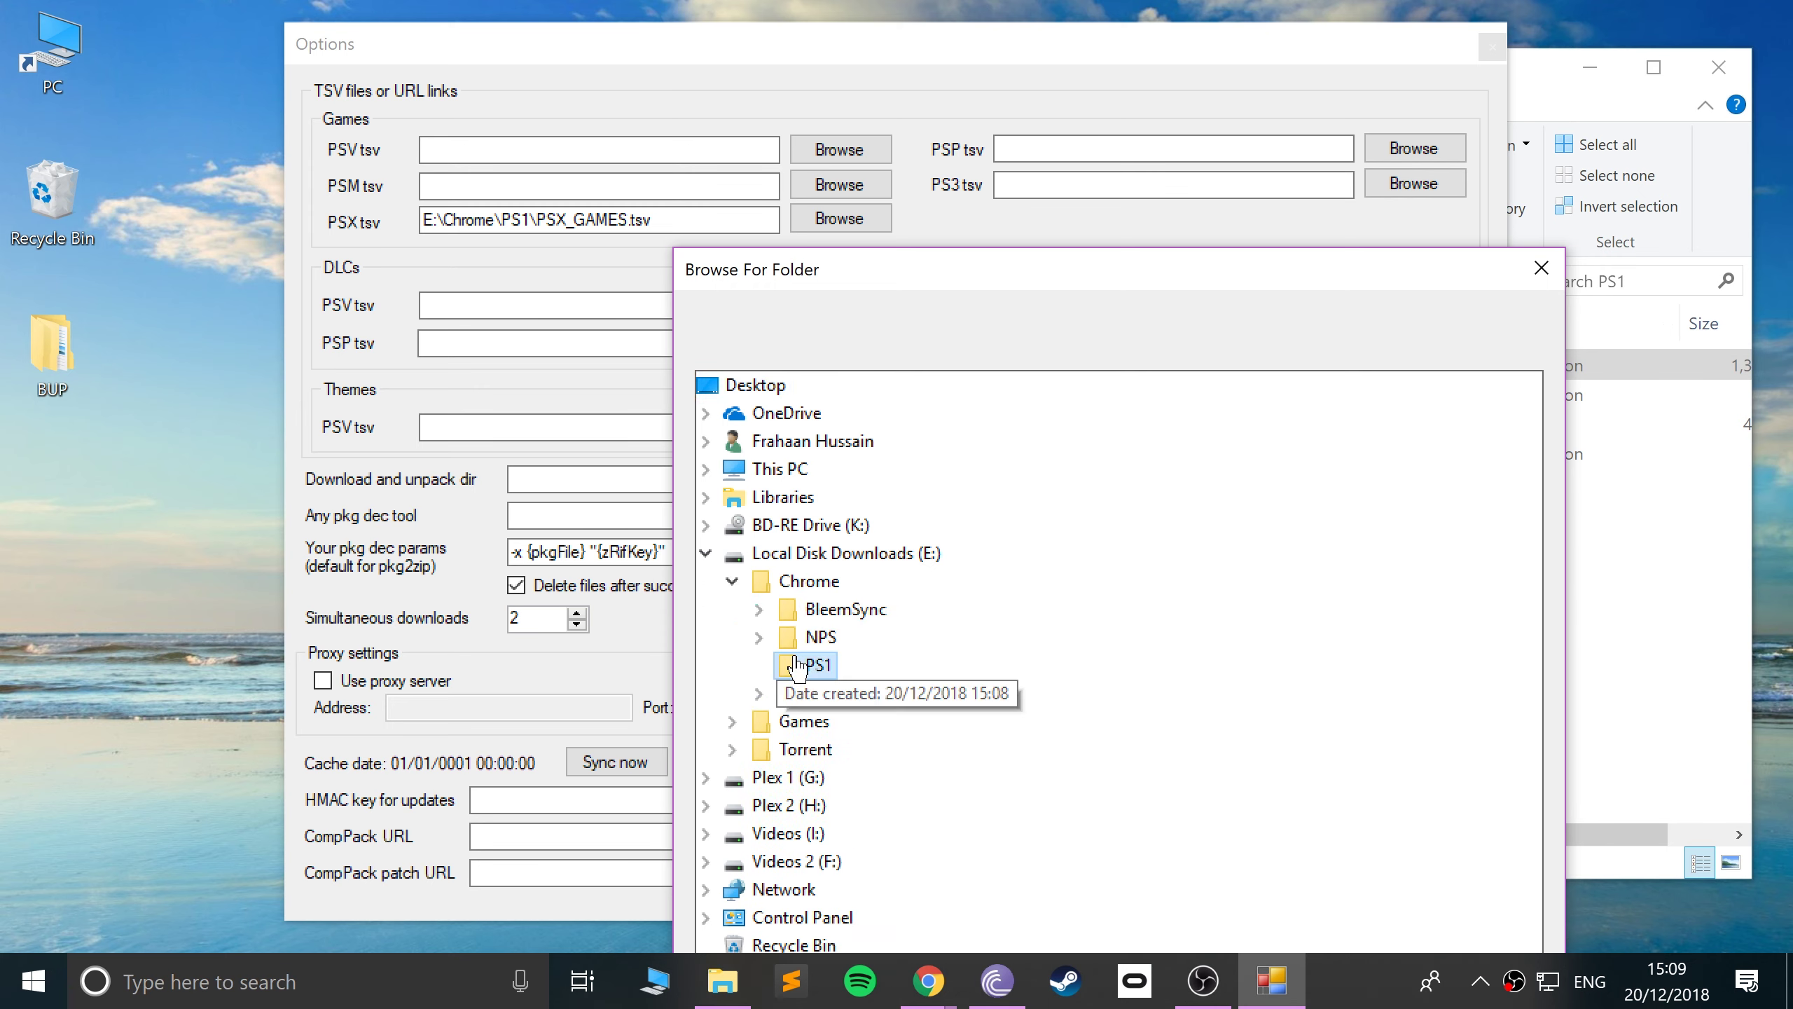
pyautogui.moveTo(964, 285); pyautogui.dragTo(734, 81)
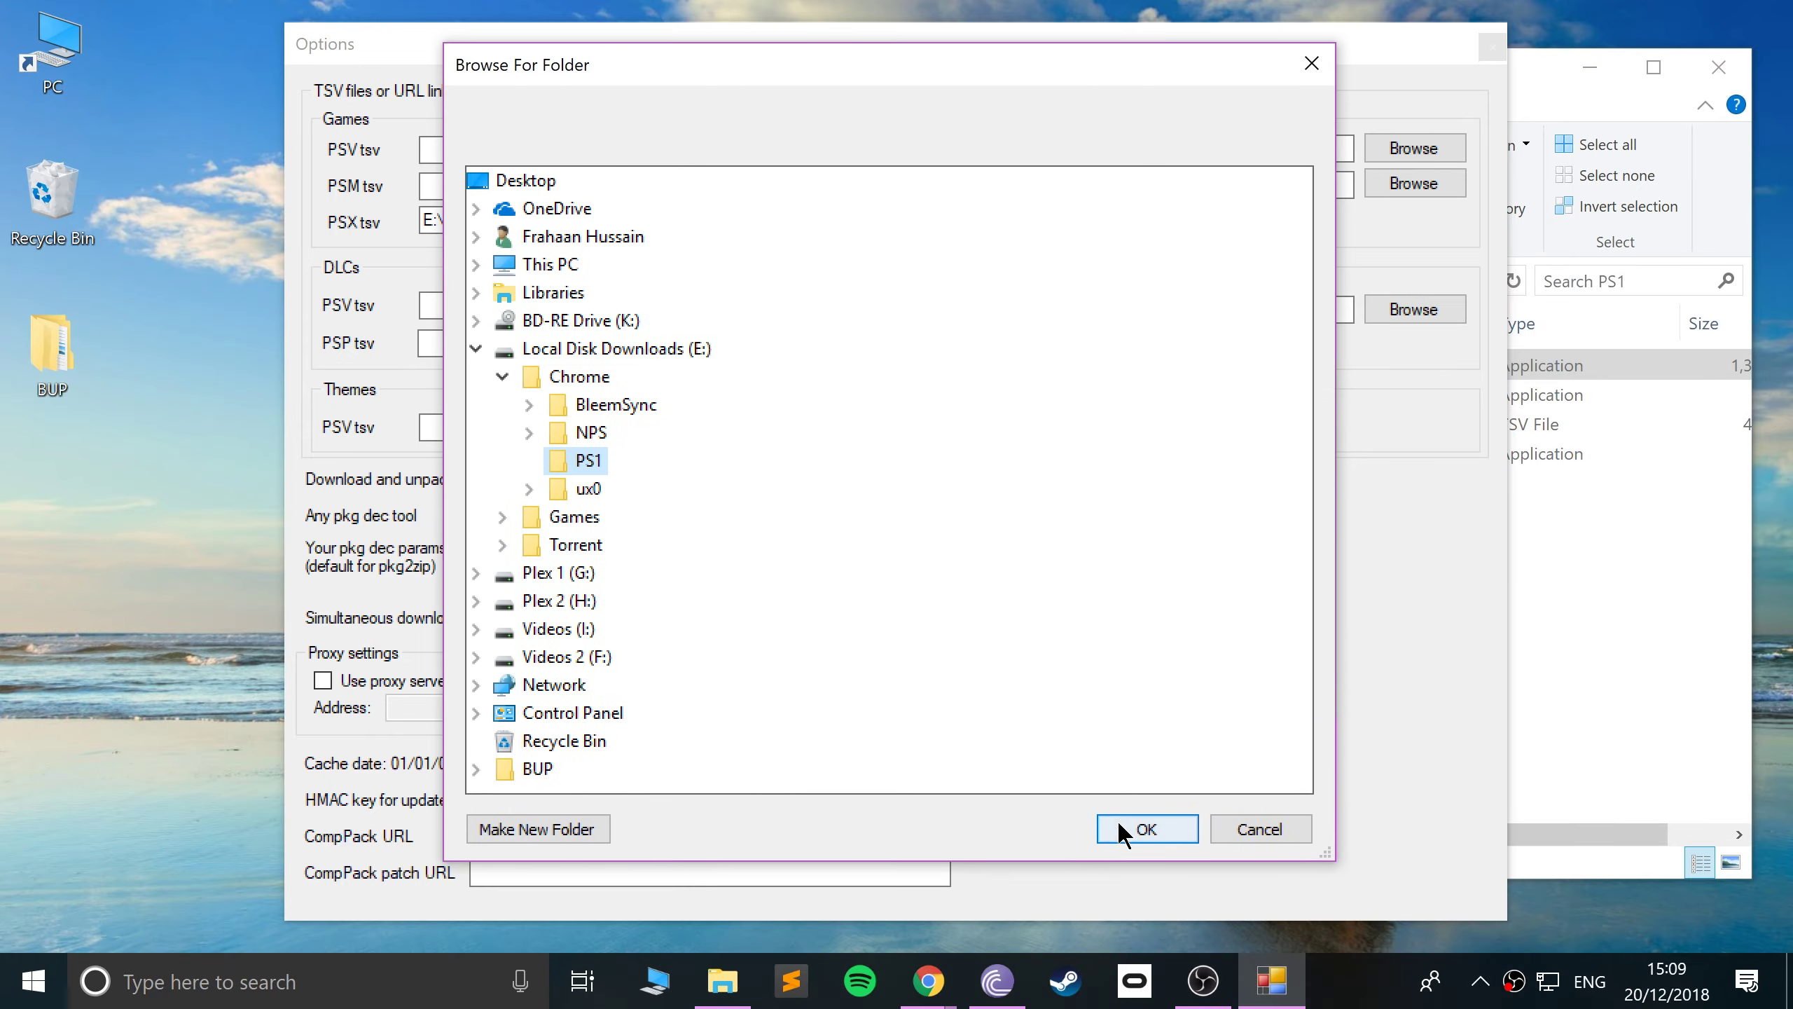
pyautogui.click(1145, 829)
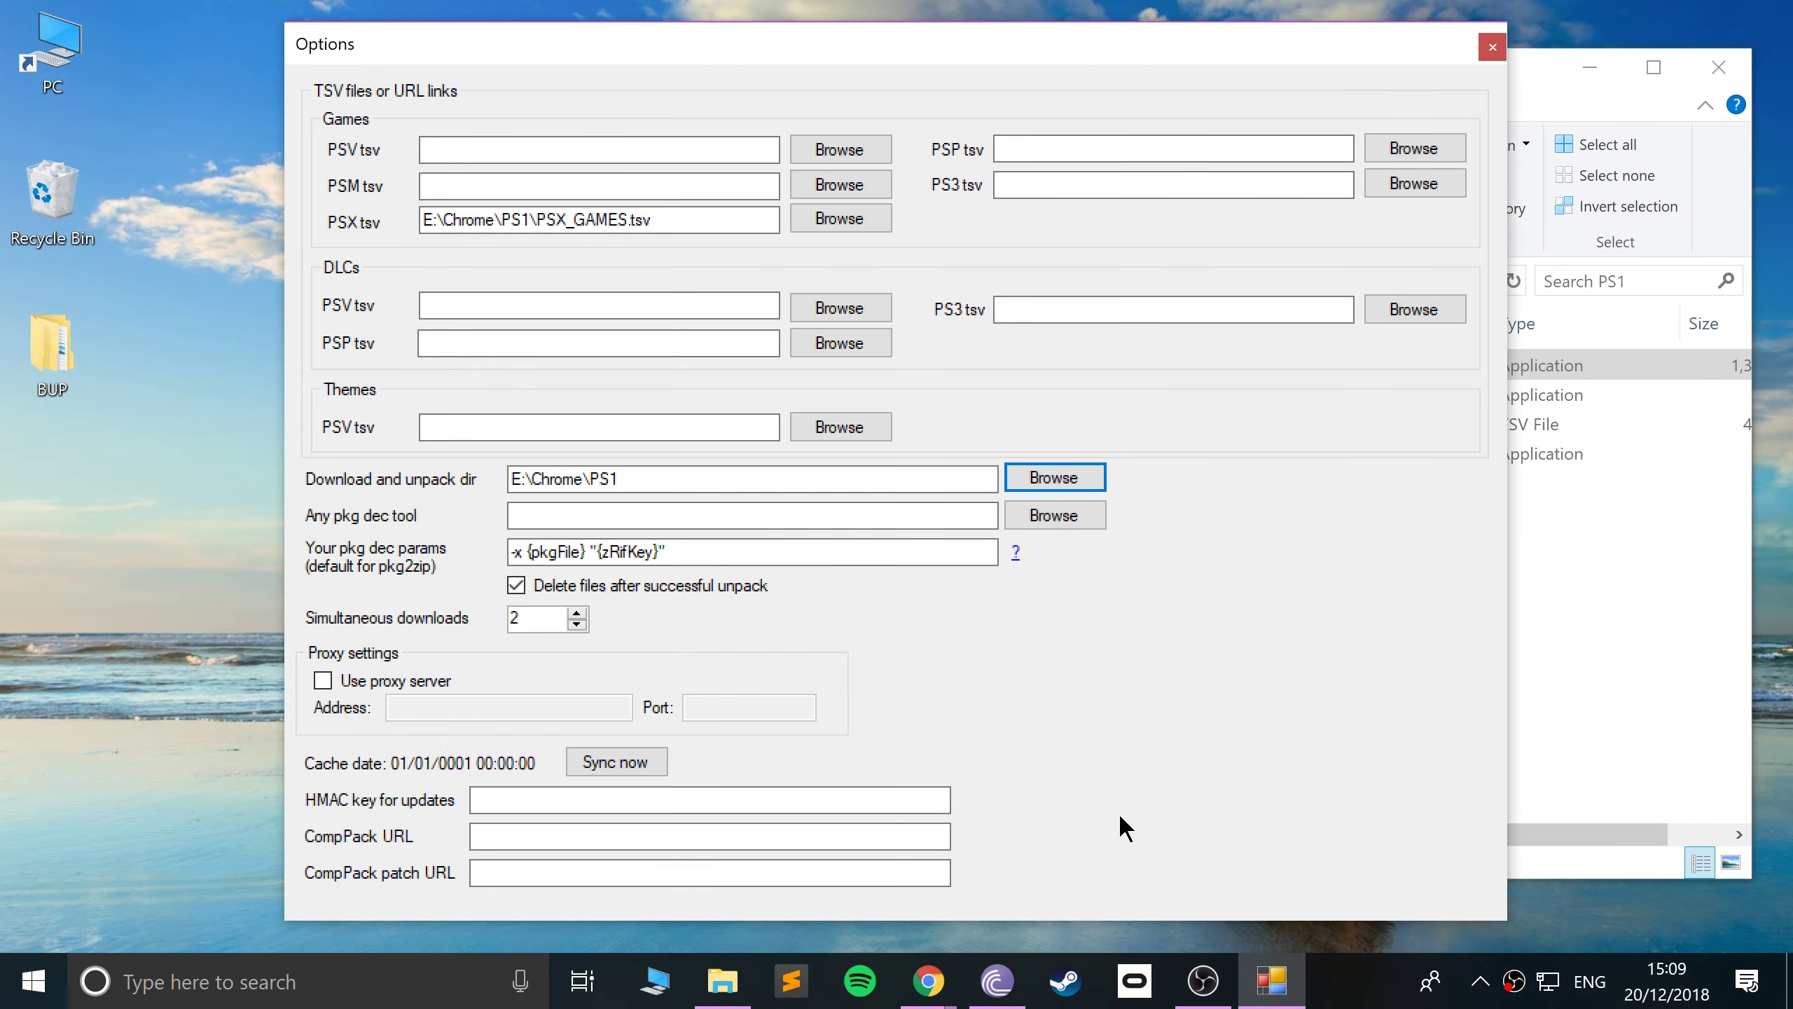
# - Set pkg2zip.exe as the pkg decrypt tool and close the Options window
pyautogui.click(1090, 524)
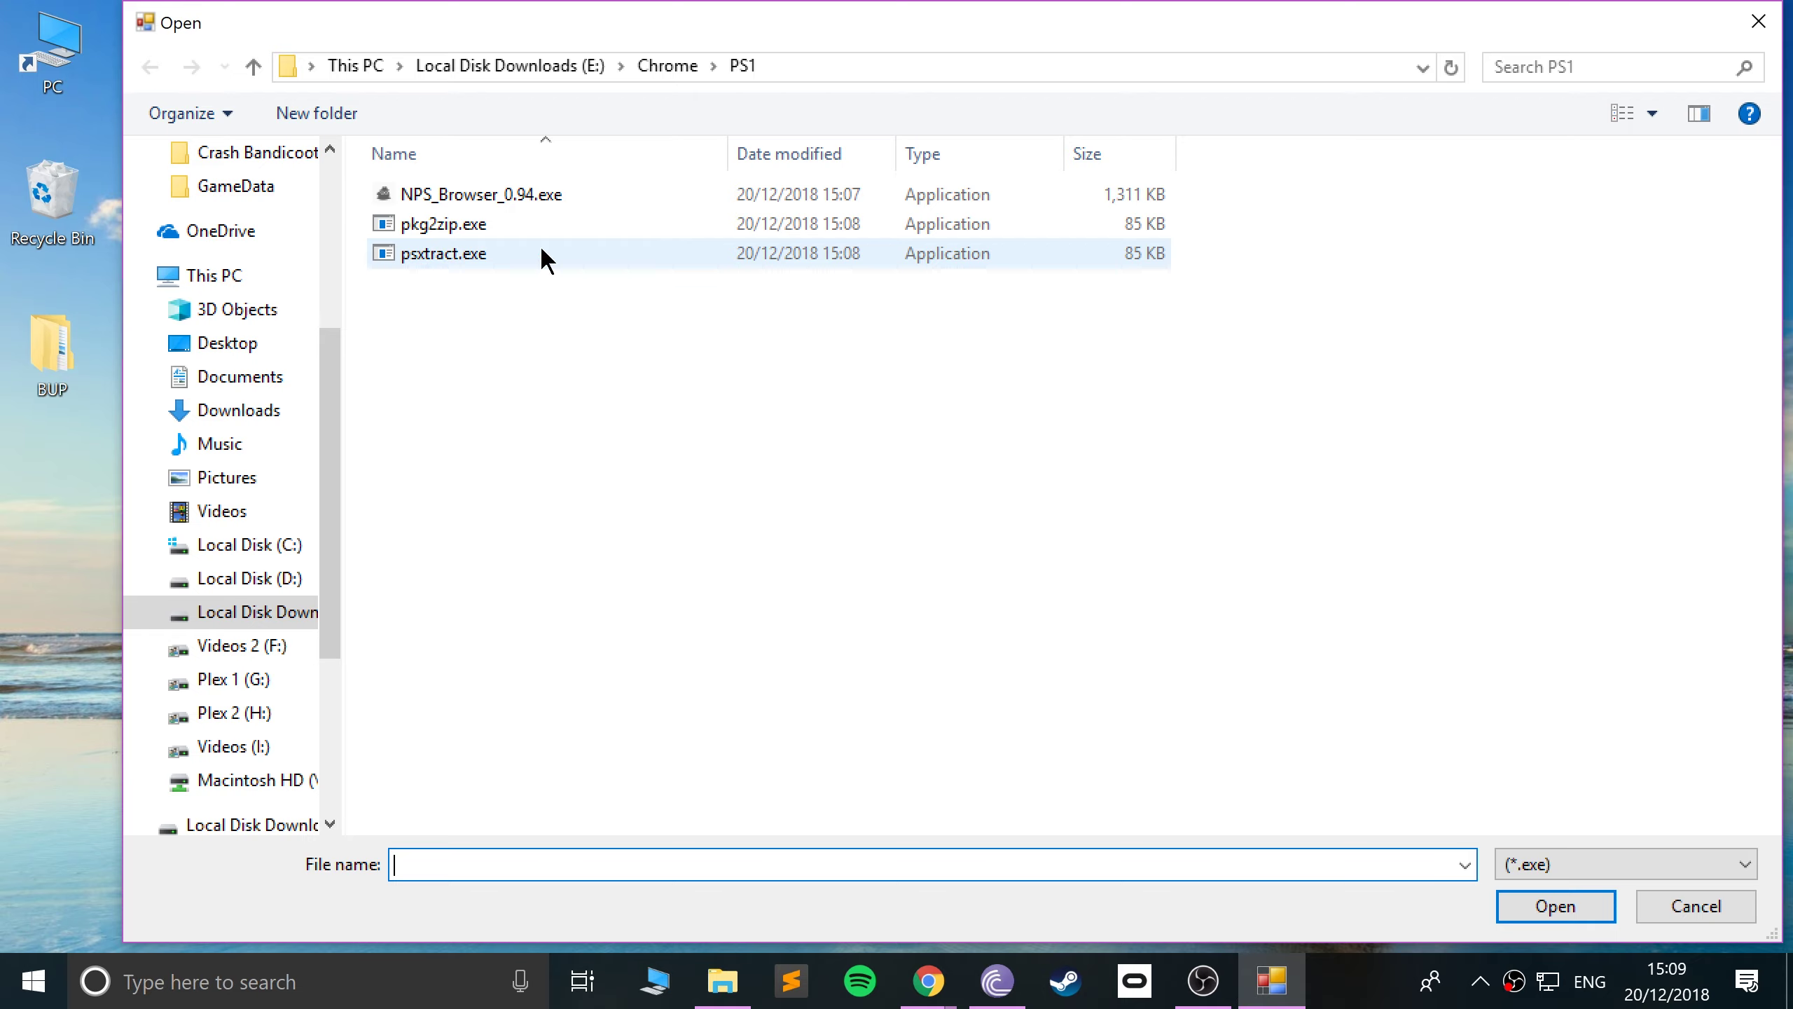
pyautogui.click(1758, 21)
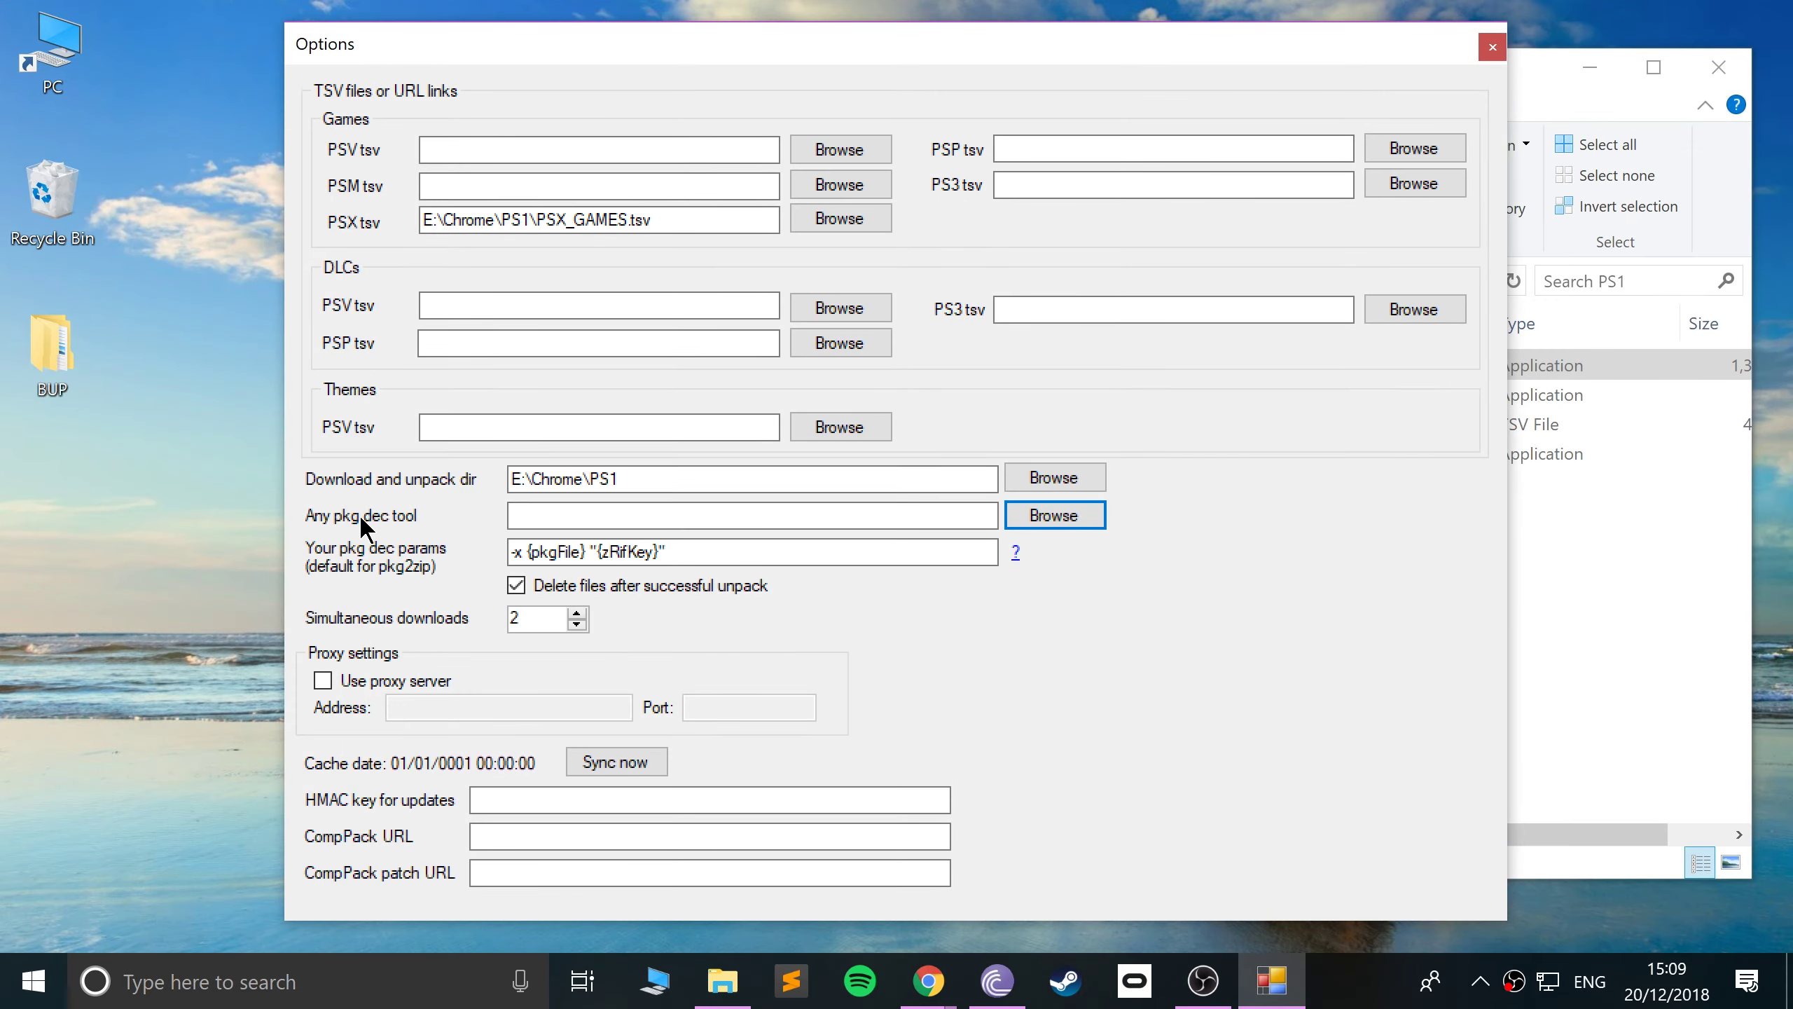
pyautogui.click(1089, 525)
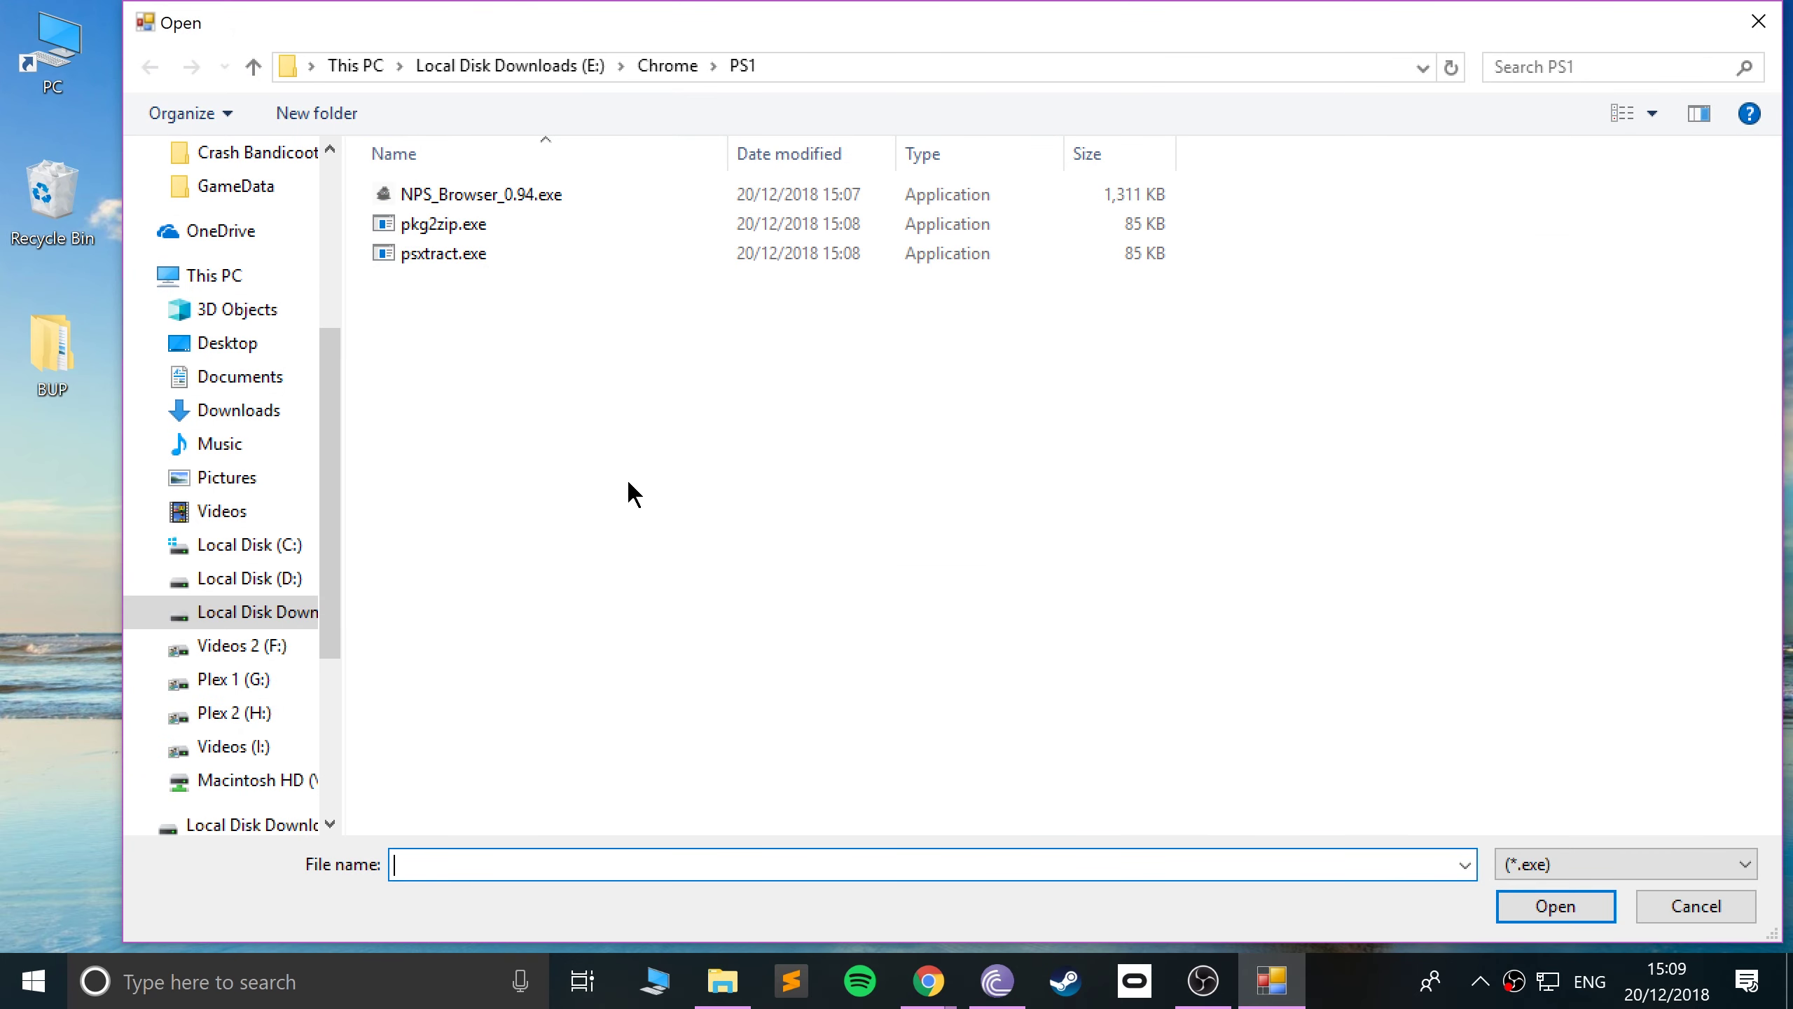
pyautogui.doubleClick(469, 226)
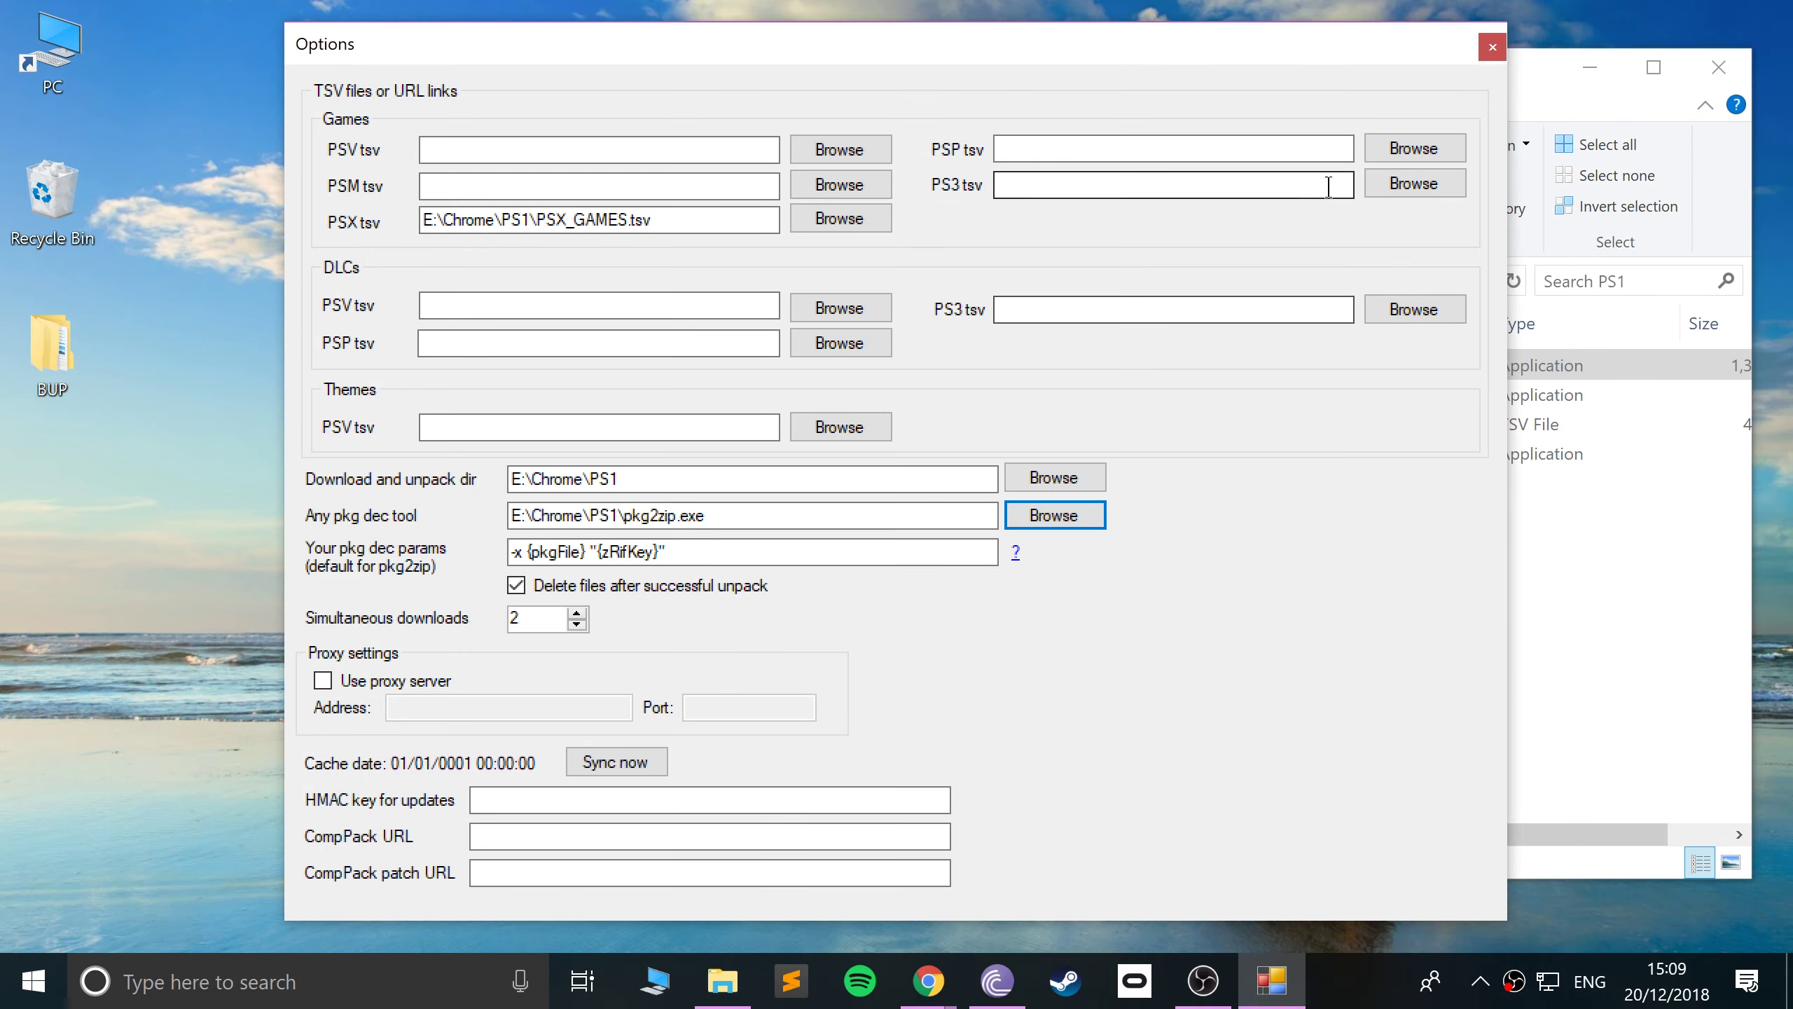
pyautogui.click(1491, 48)
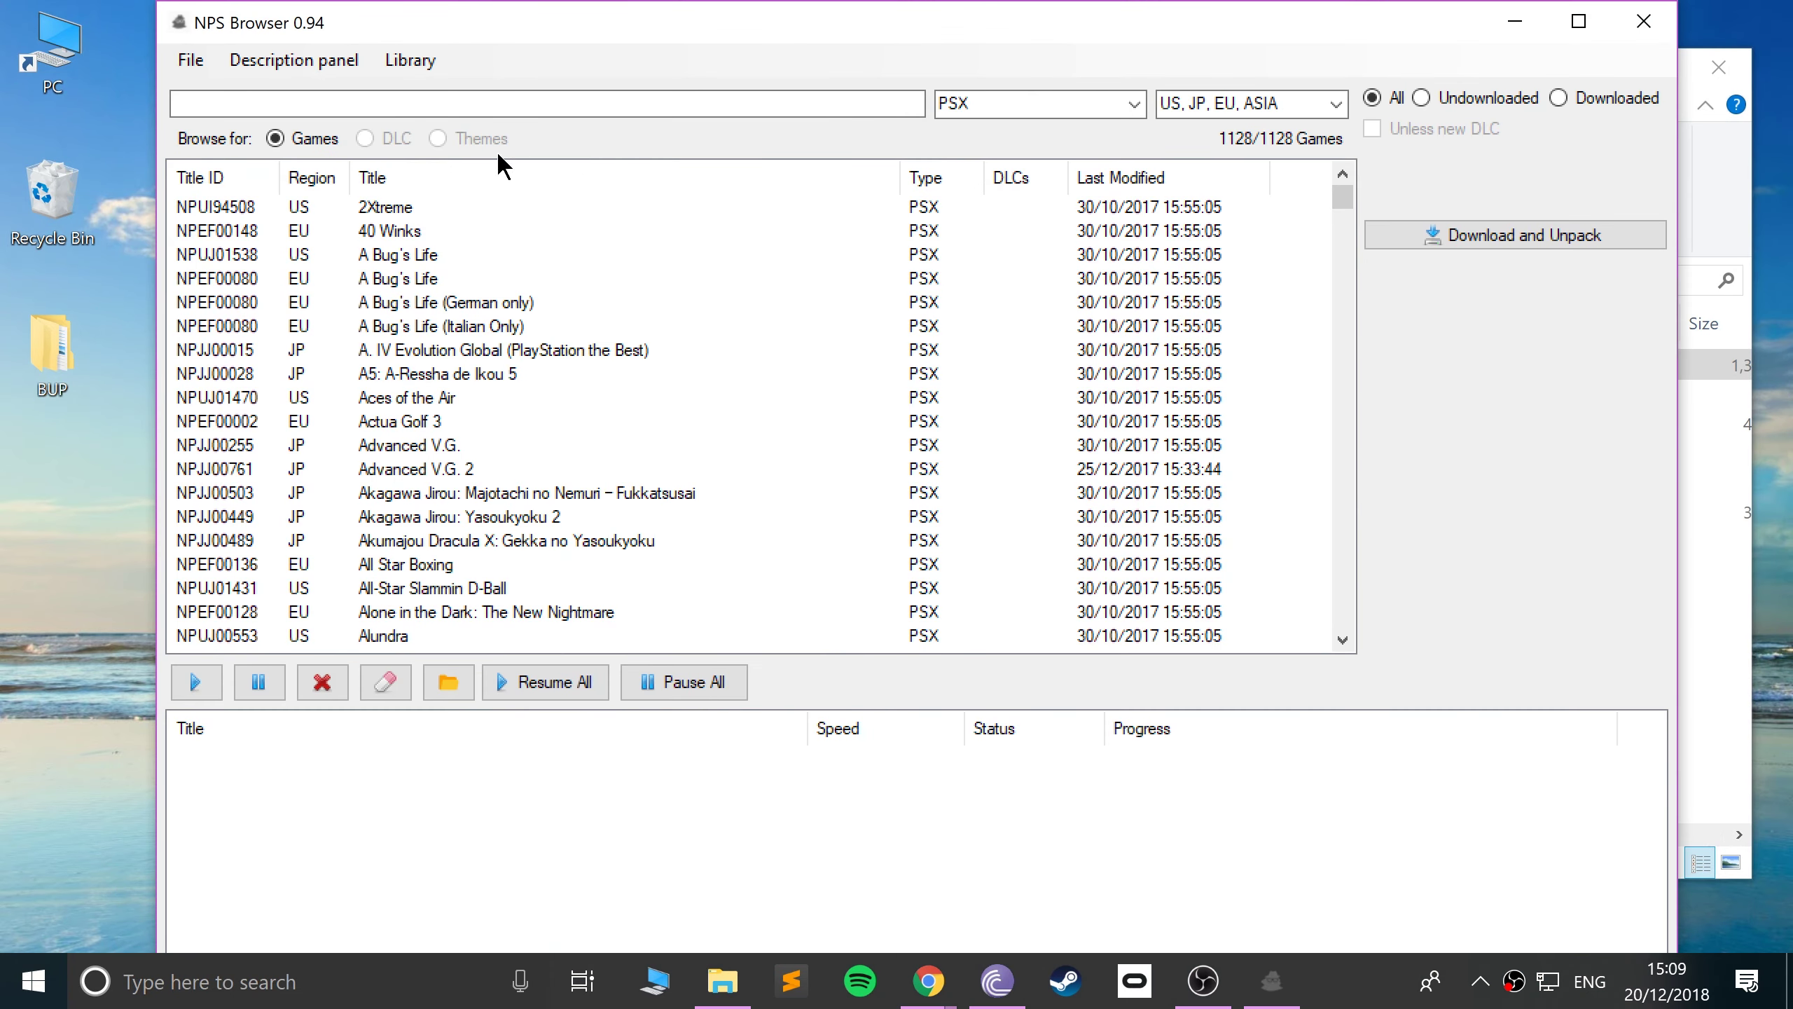
# - Sync the cache, search 'crash' and download and unpack Crash Bandicoot 3: Warped (EU, NPEE00014)
pyautogui.click(202, 58)
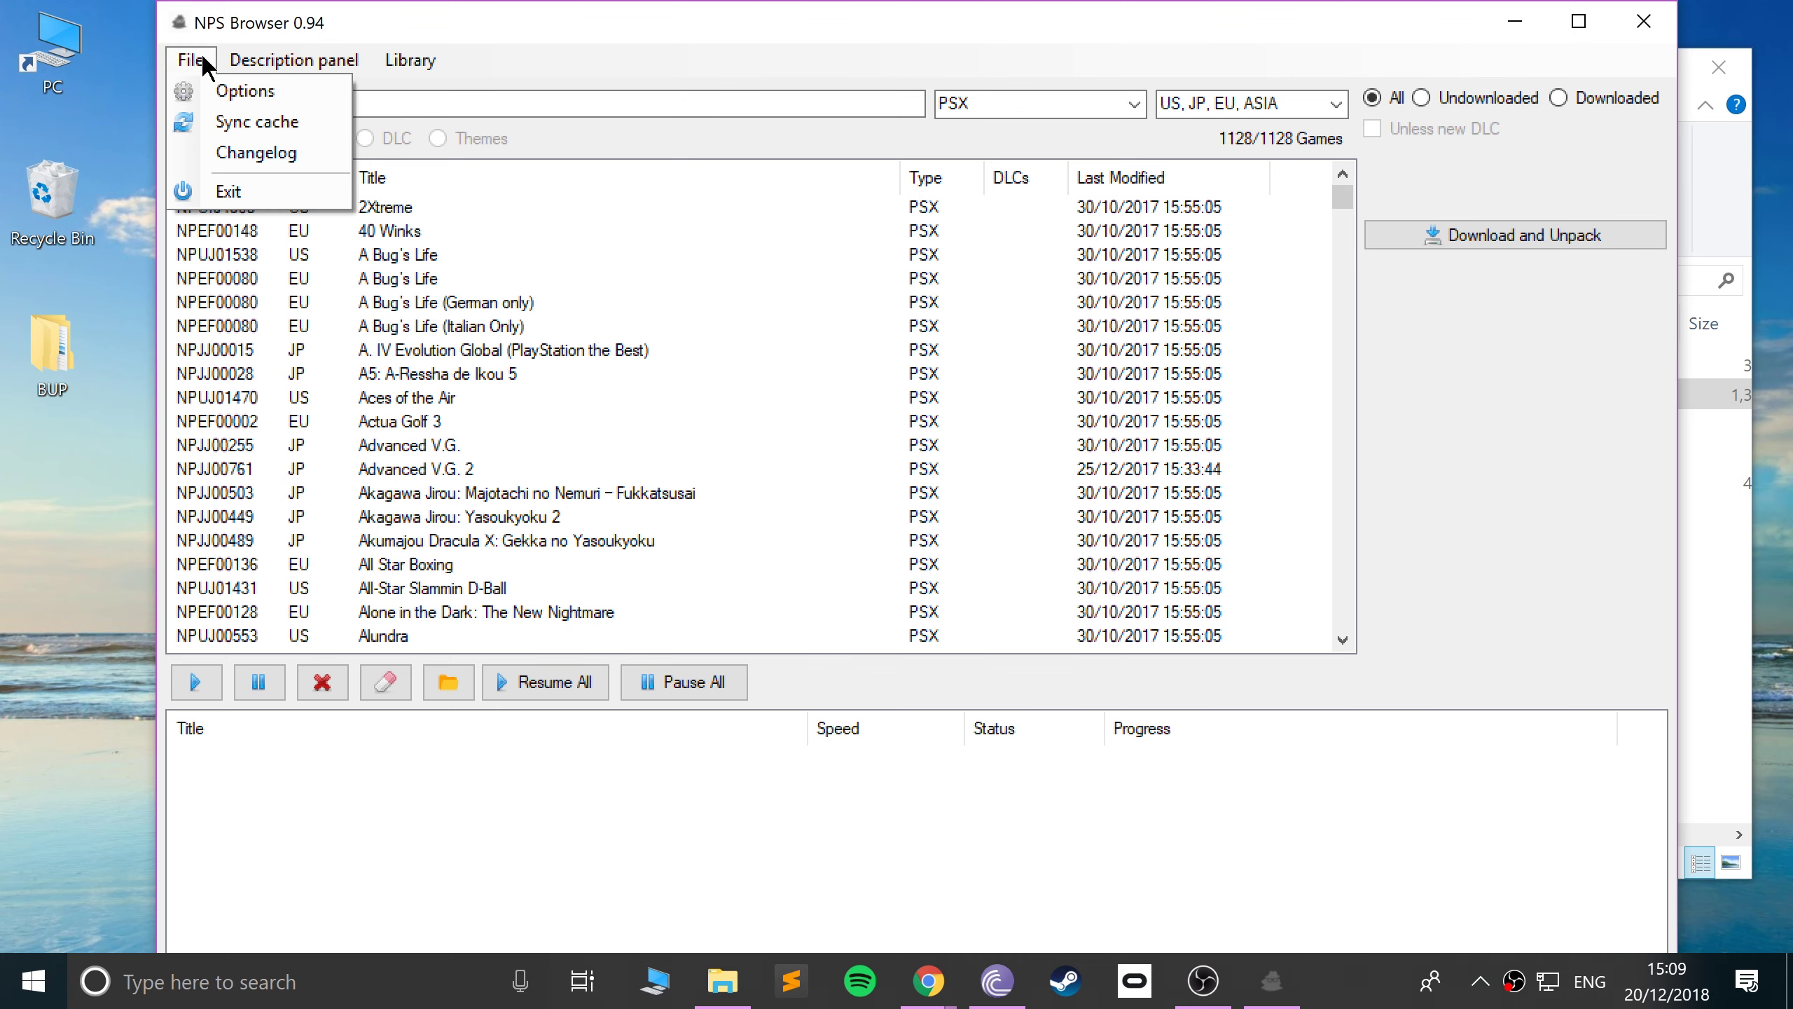
pyautogui.click(226, 120)
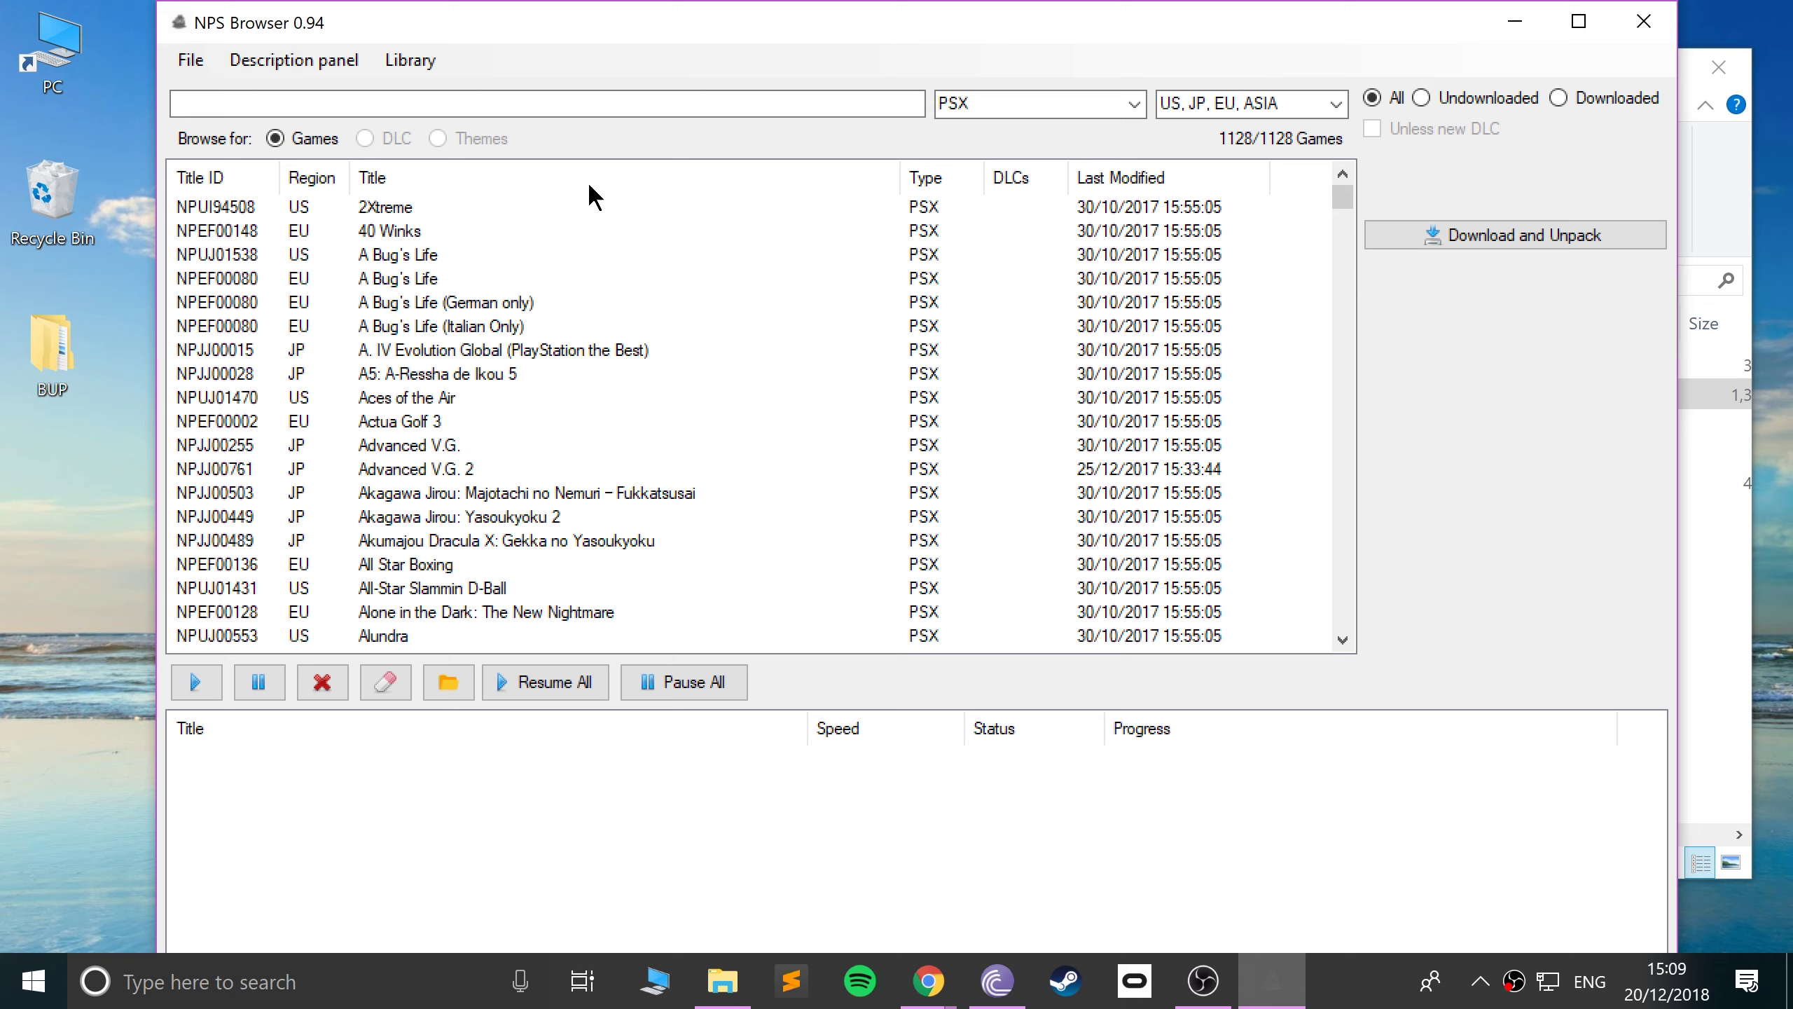
pyautogui.click(564, 109)
pyautogui.write('crash')
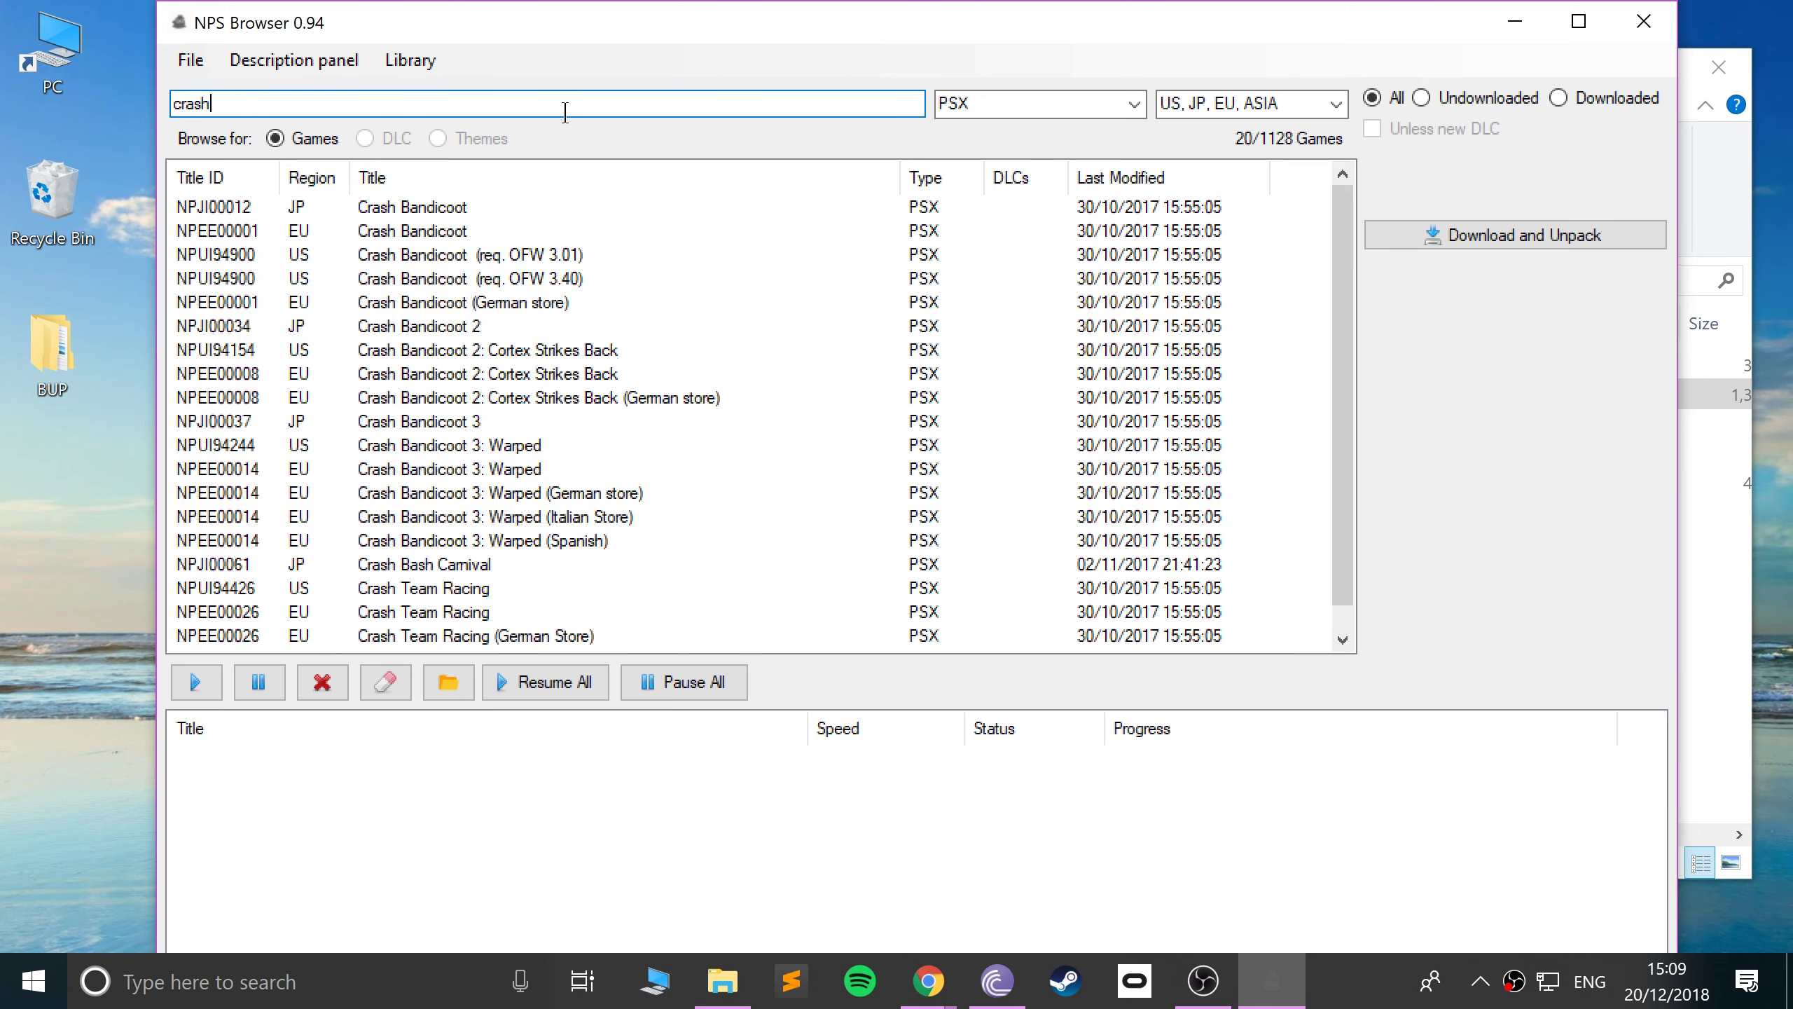
pyautogui.click(473, 468)
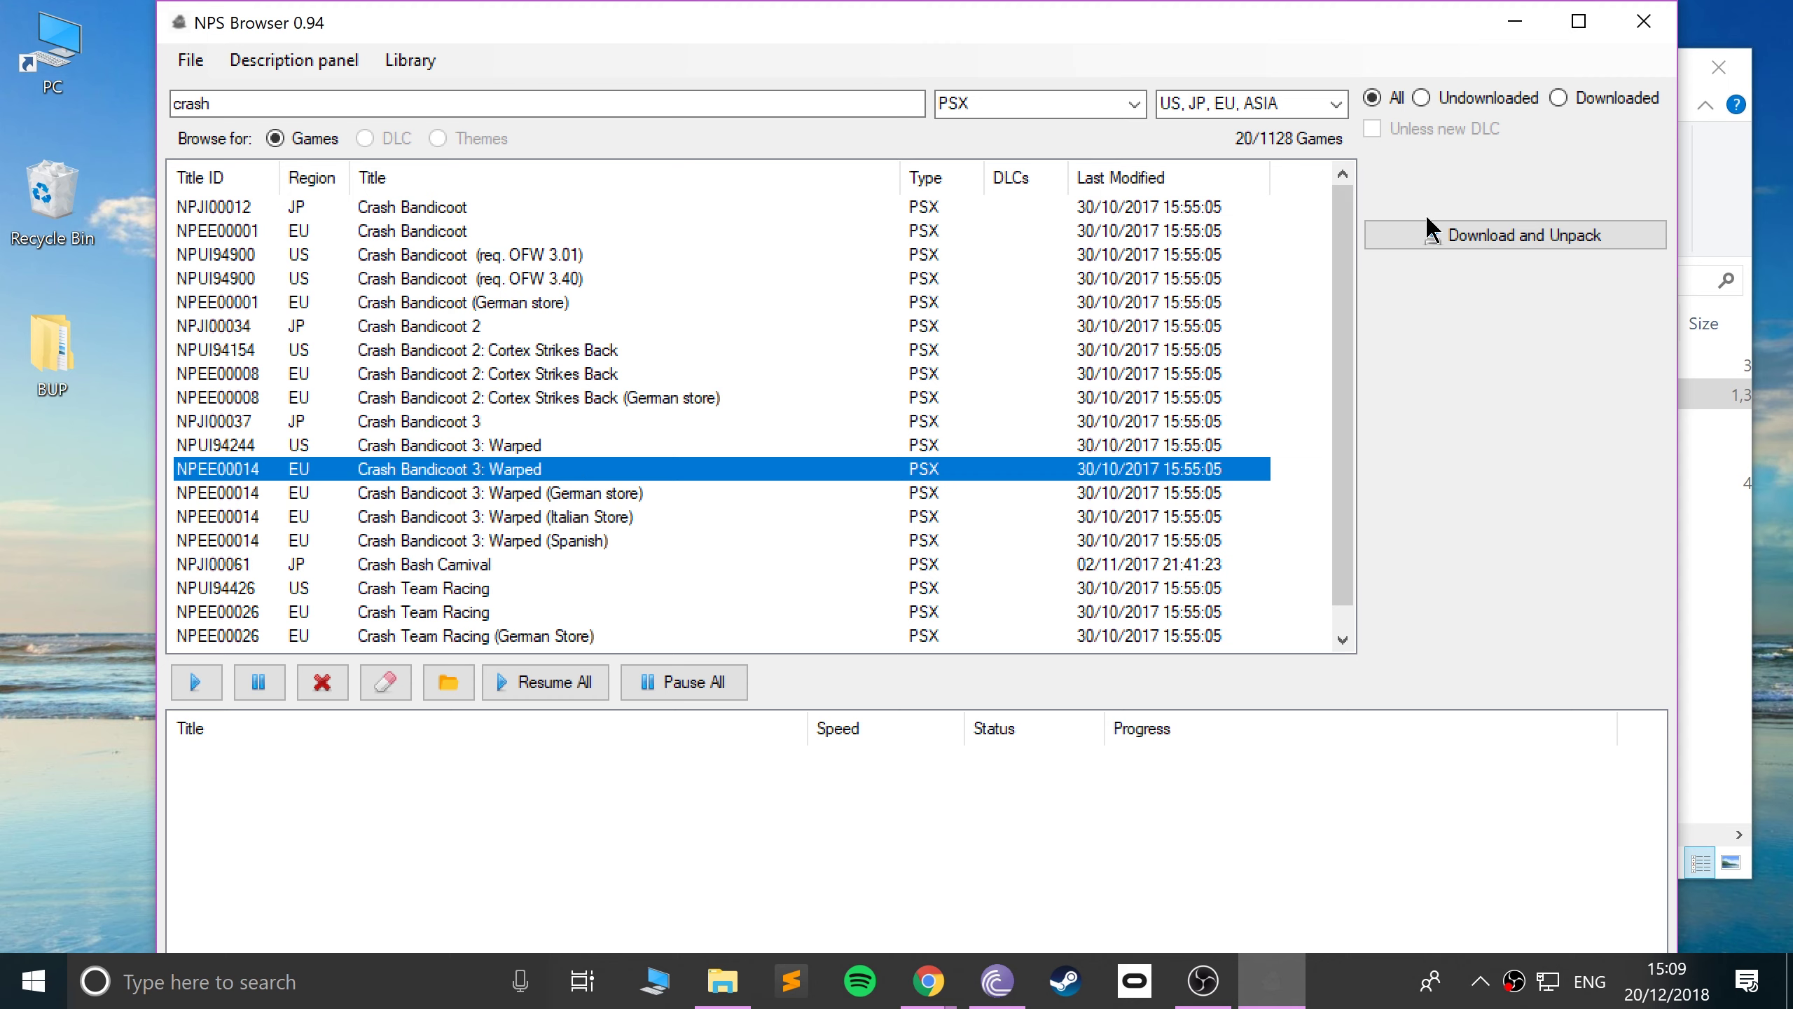
pyautogui.click(1433, 242)
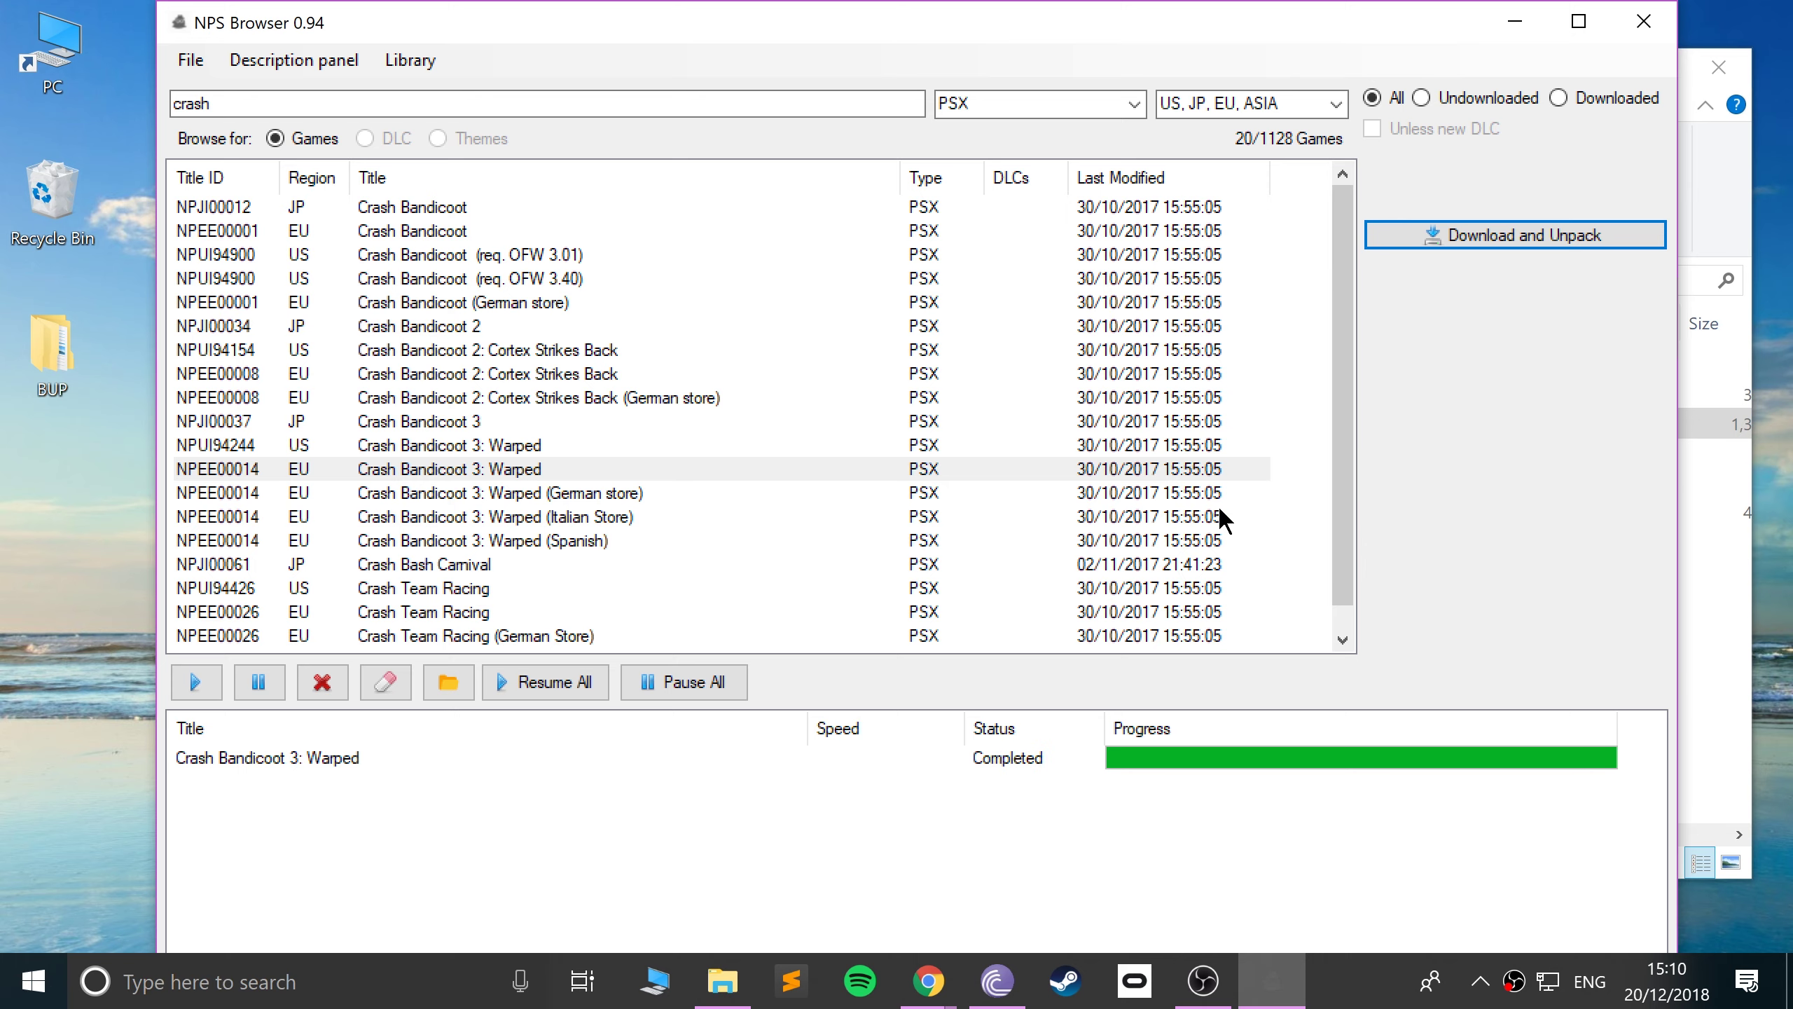
# - Browse into pspemu\PSP\GAME\NPEE00014 inside the PS1 folder
pyautogui.click(1722, 653)
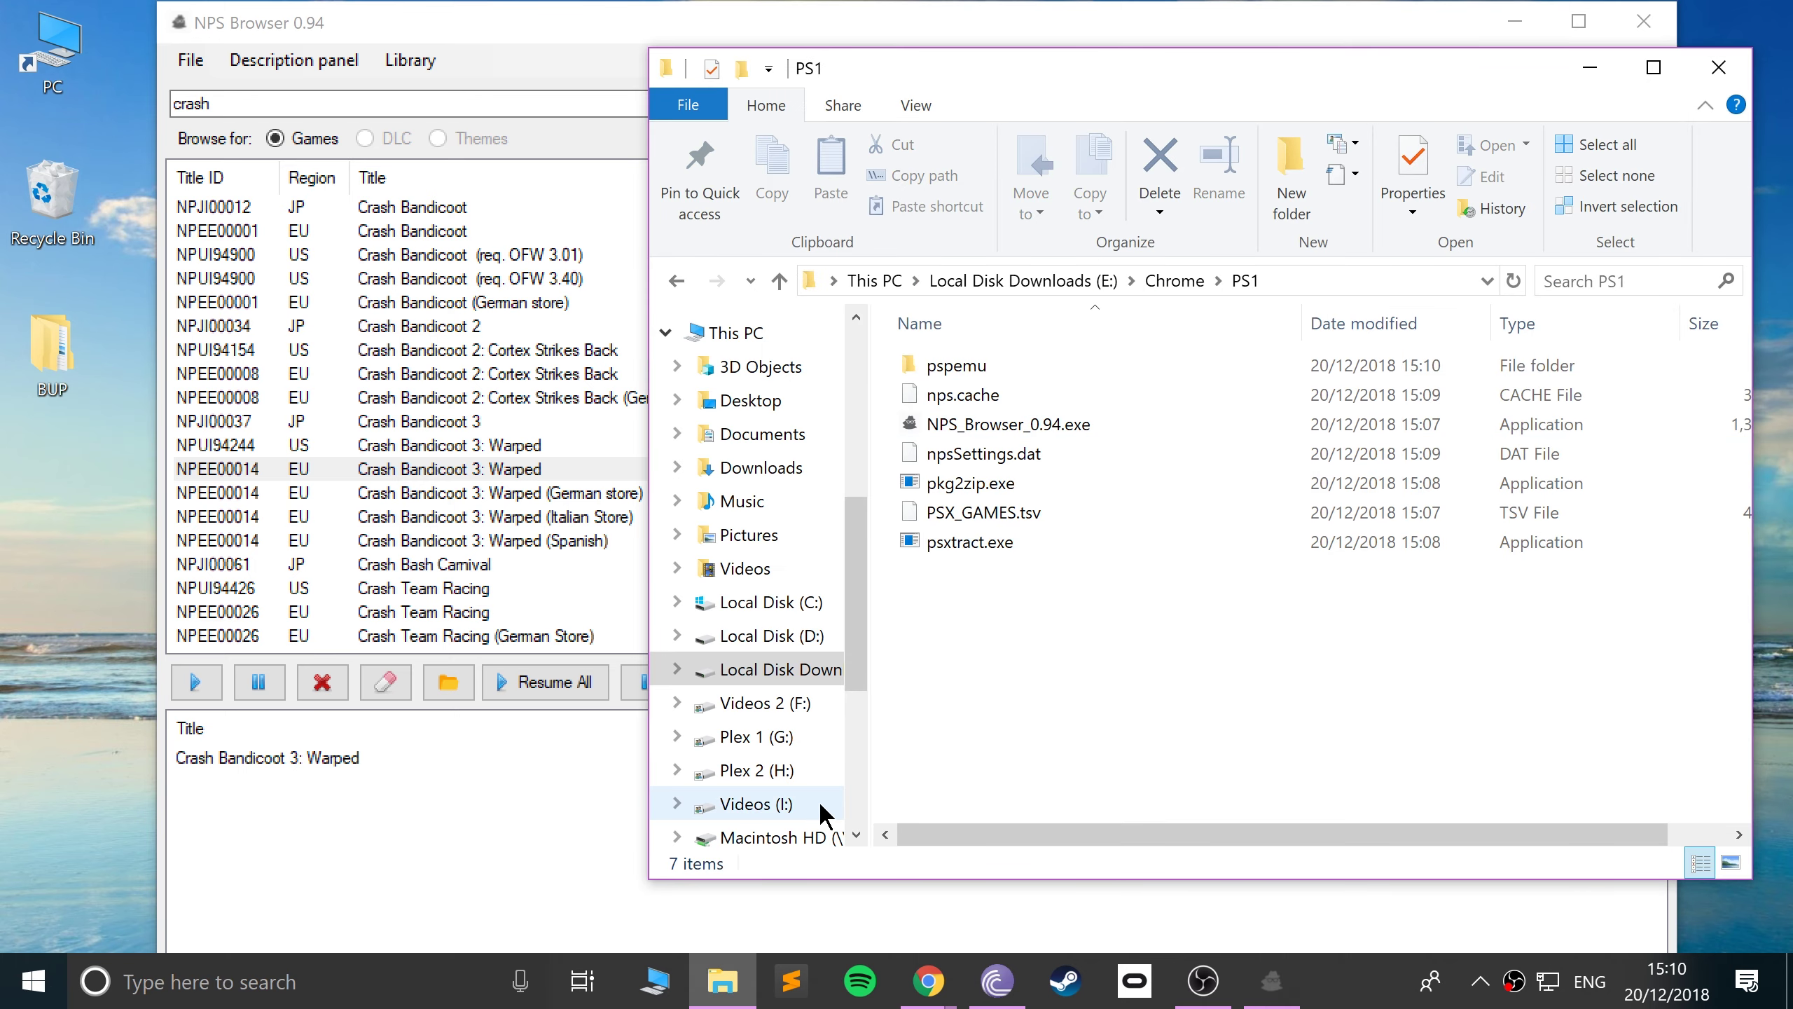
pyautogui.doubleClick(956, 365)
pyautogui.press('Down')
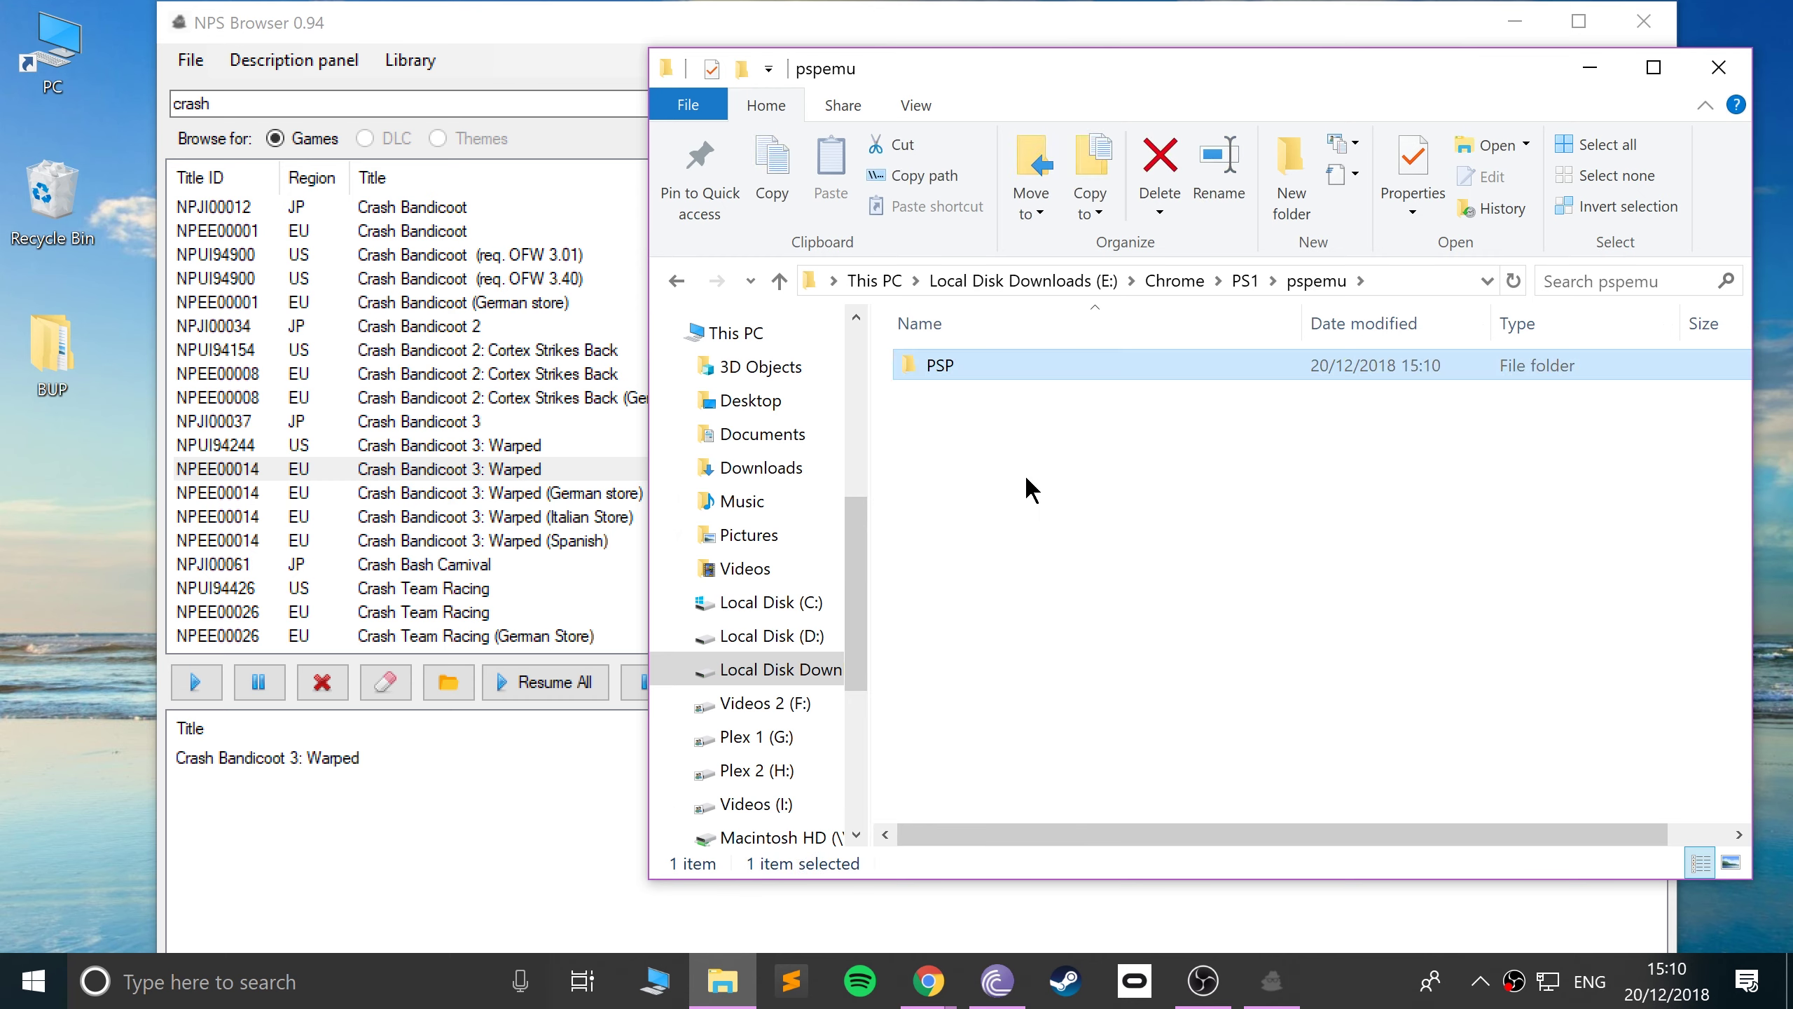
pyautogui.press('Return')
pyautogui.press('Down')
pyautogui.press('Return')
pyautogui.press('Down')
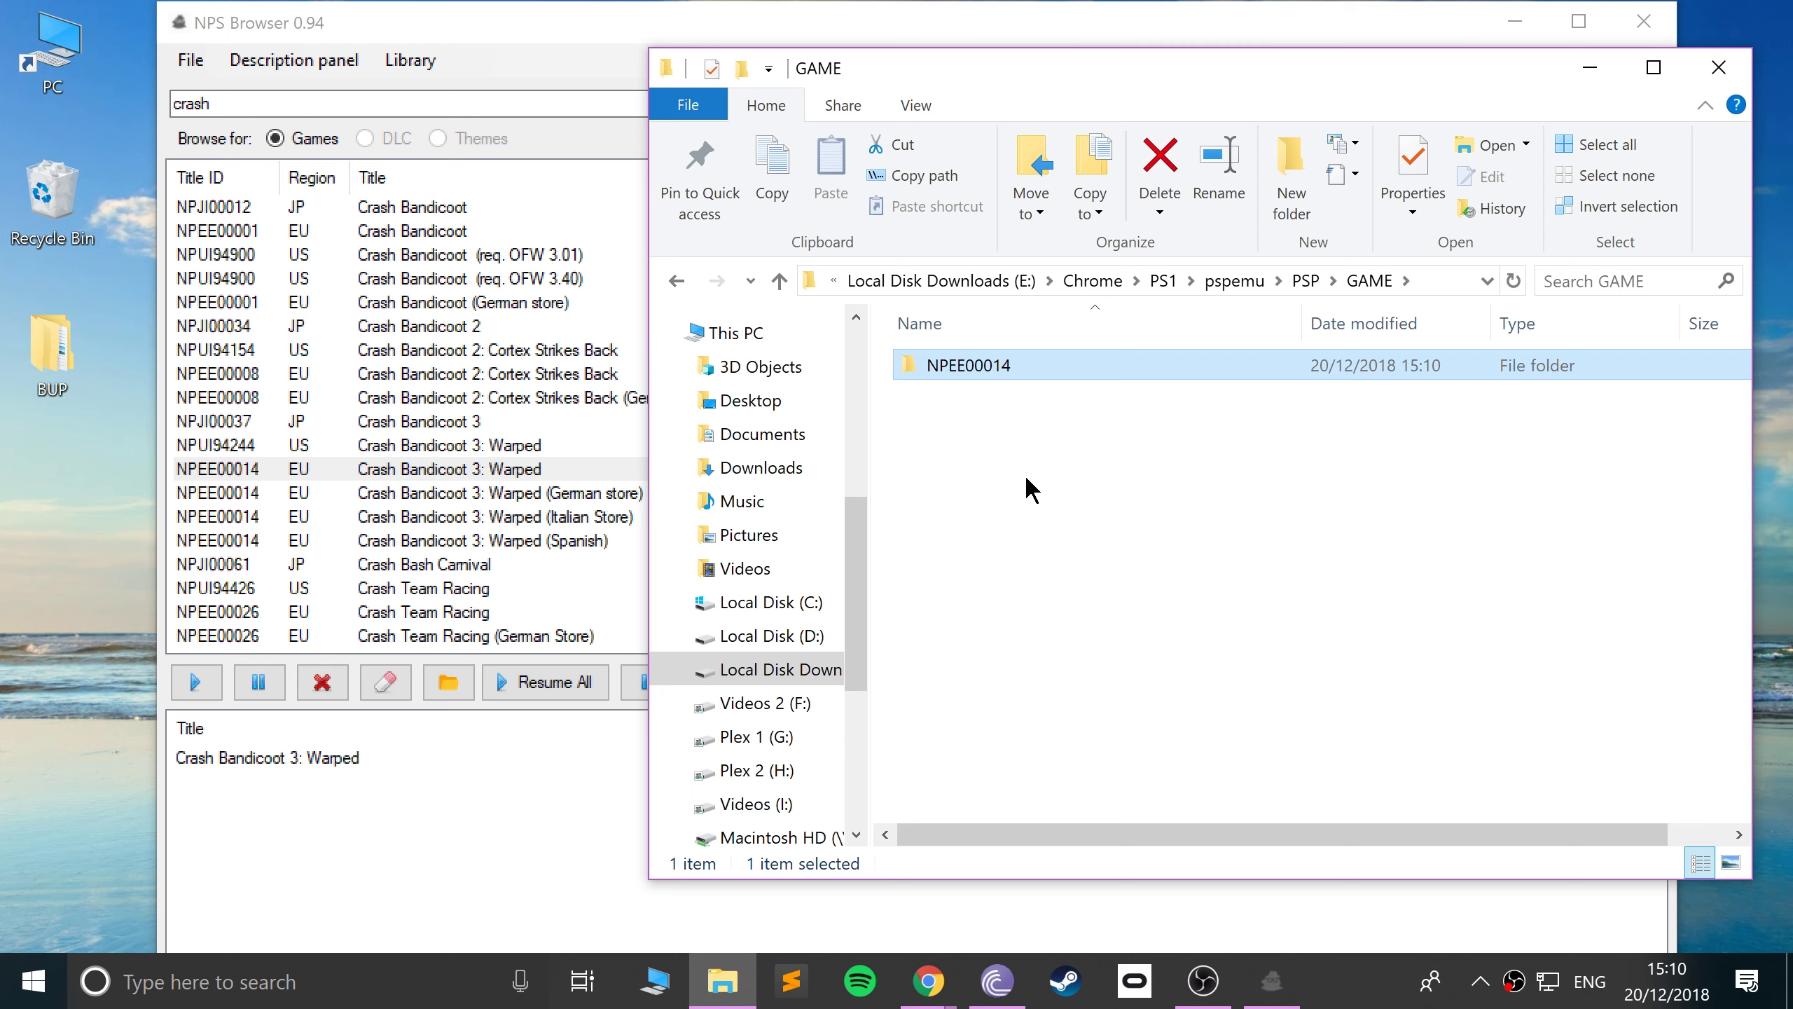
pyautogui.press('Return')
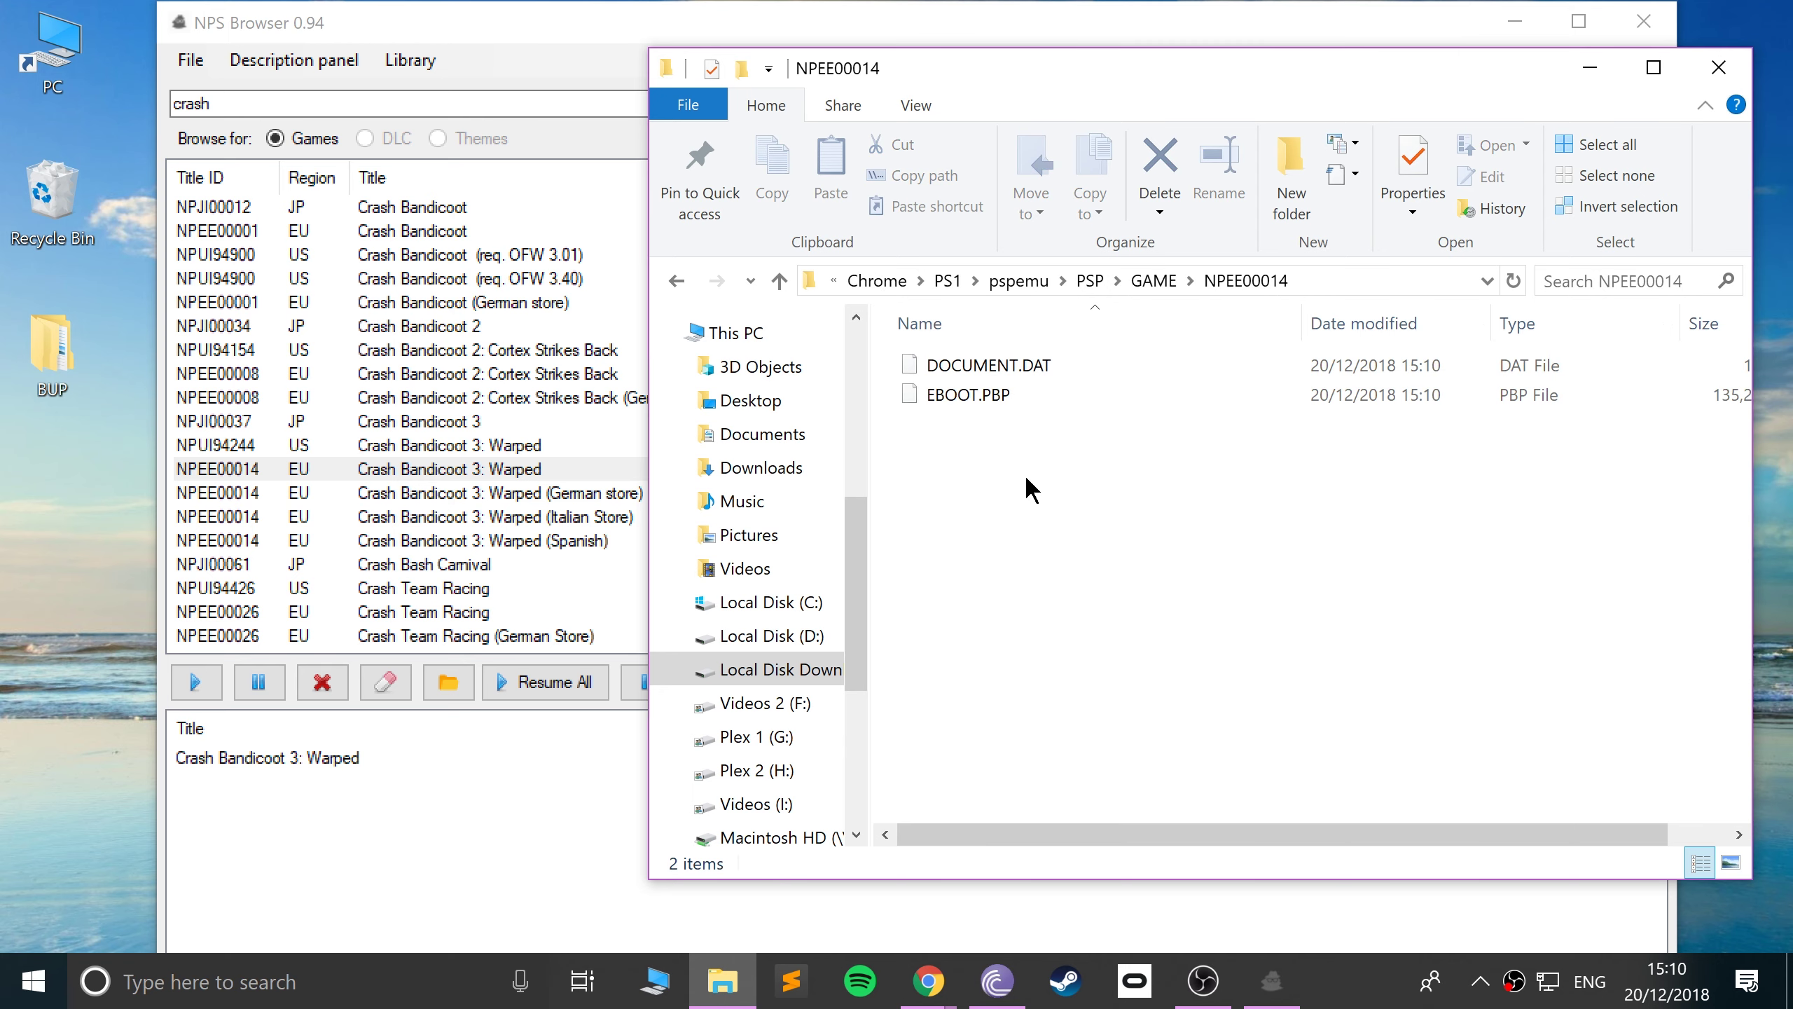
# - Copy DOCUMENT.DAT and EBOOT.PBP up into the PS1 folder
pyautogui.moveTo(1038, 459); pyautogui.dragTo(968, 346)
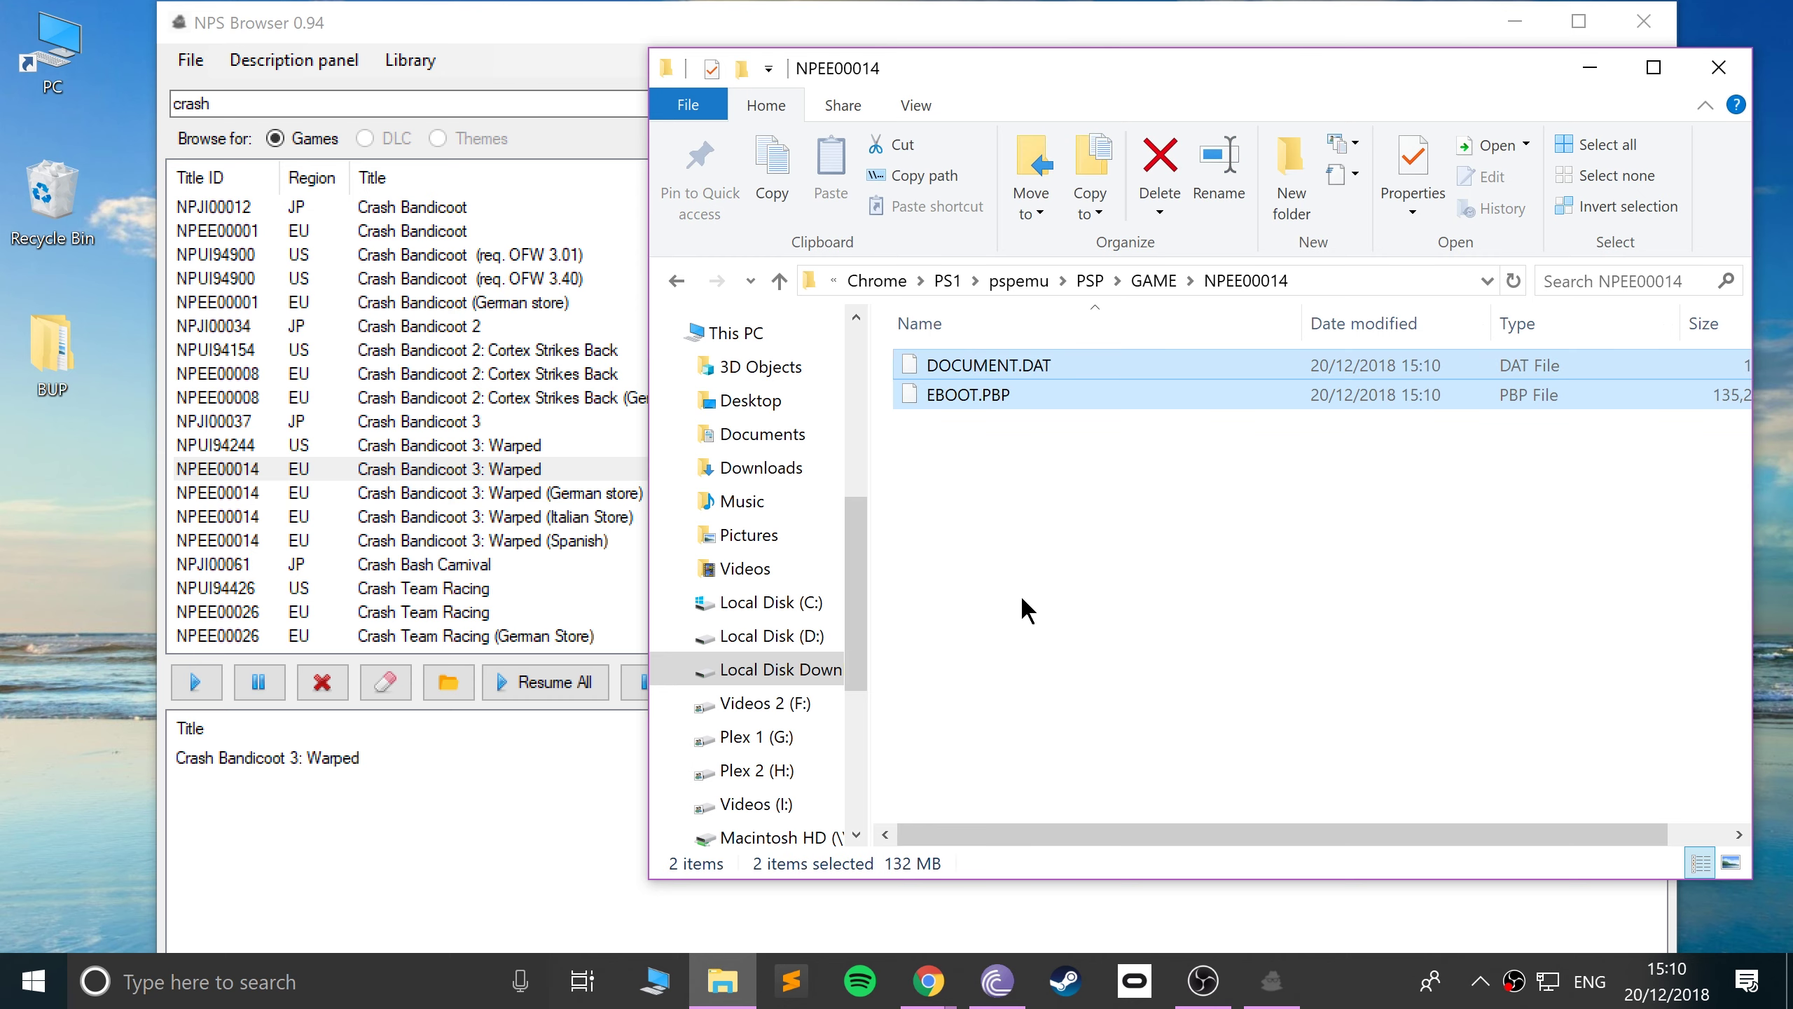
pyautogui.hotkey('ctrl', 'c')
pyautogui.hotkey('alt', 'Up')
pyautogui.hotkey('alt', 'Up')
pyautogui.hotkey('alt', 'Up')
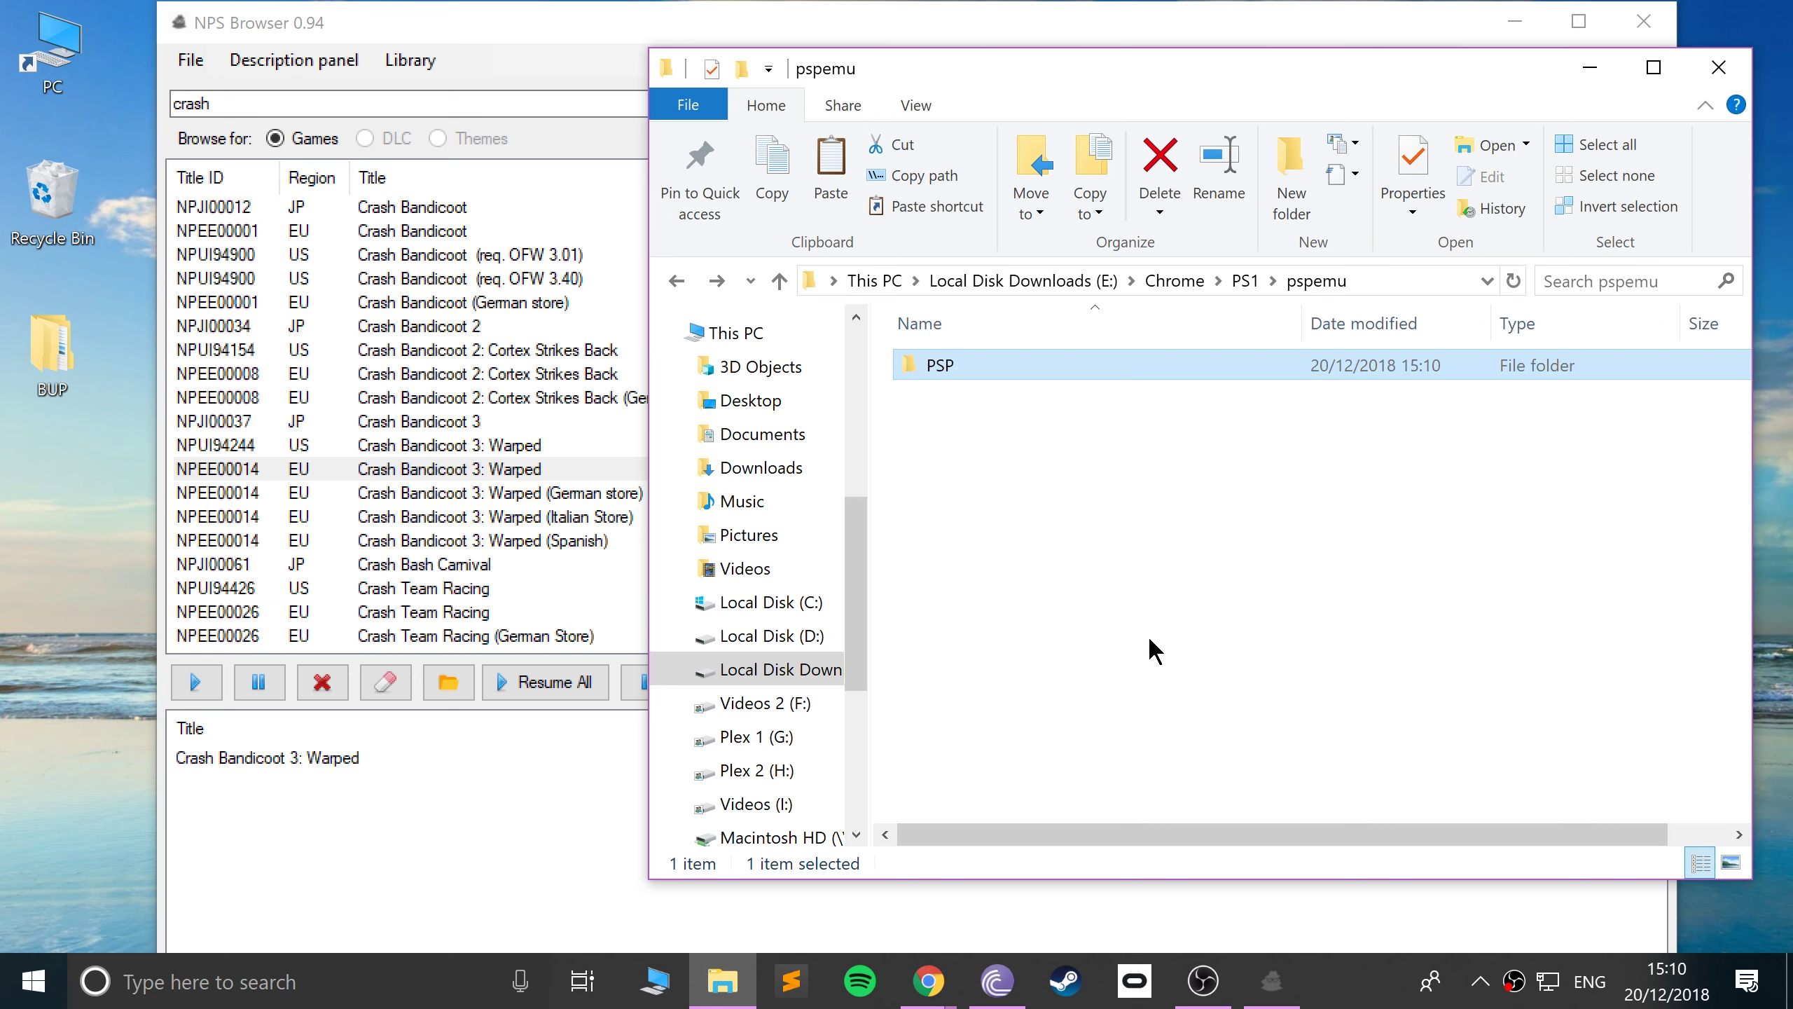
pyautogui.hotkey('alt', 'Up')
pyautogui.click(997, 645)
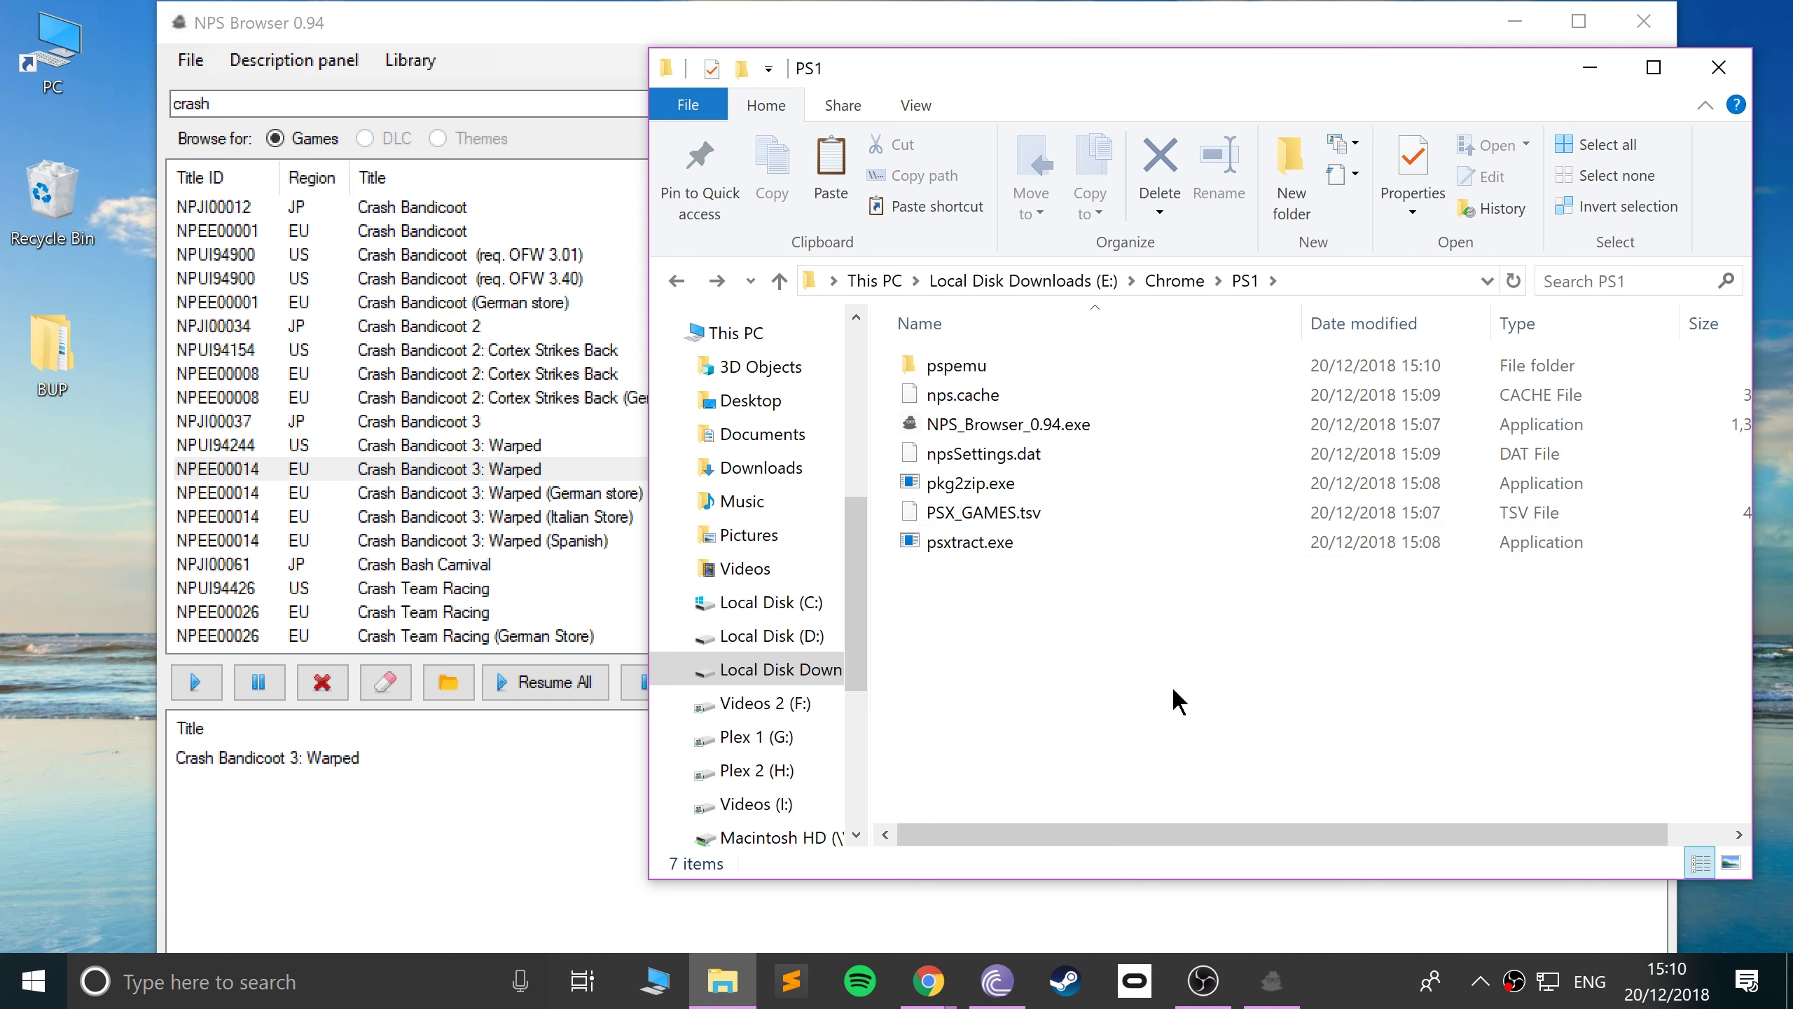
pyautogui.hotkey('ctrl', 'v')
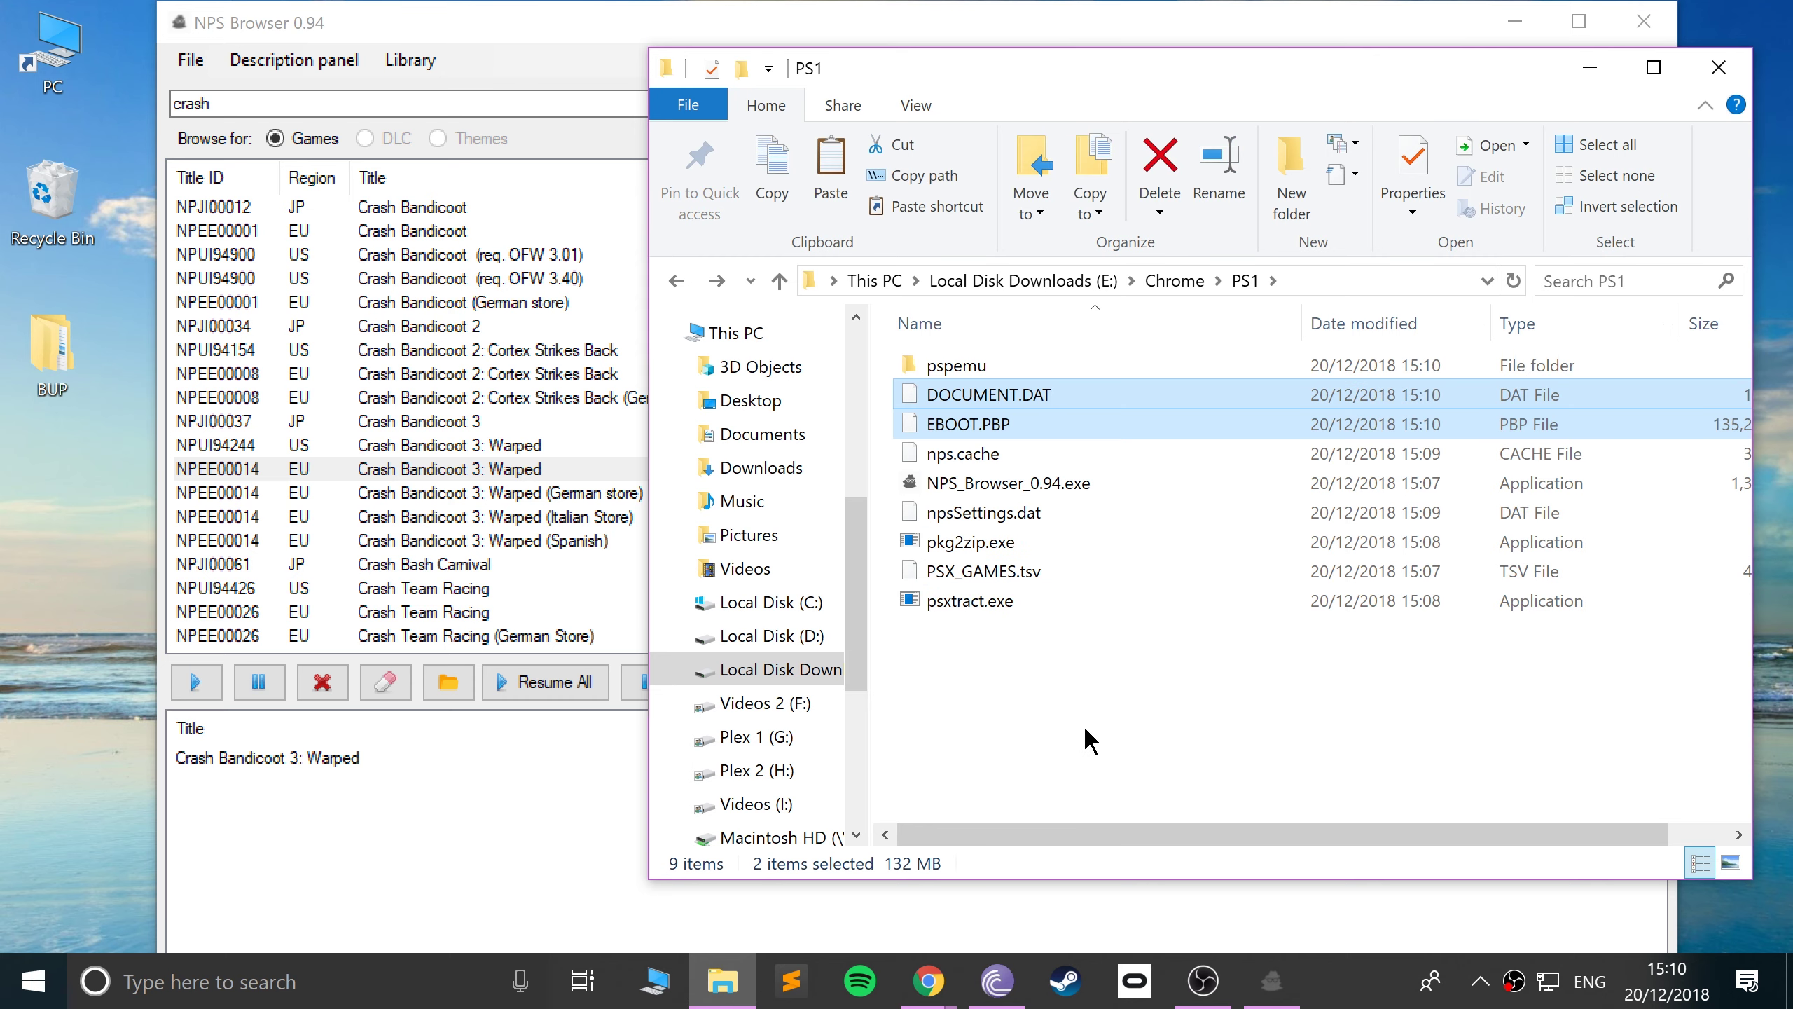
pyautogui.click(1083, 723)
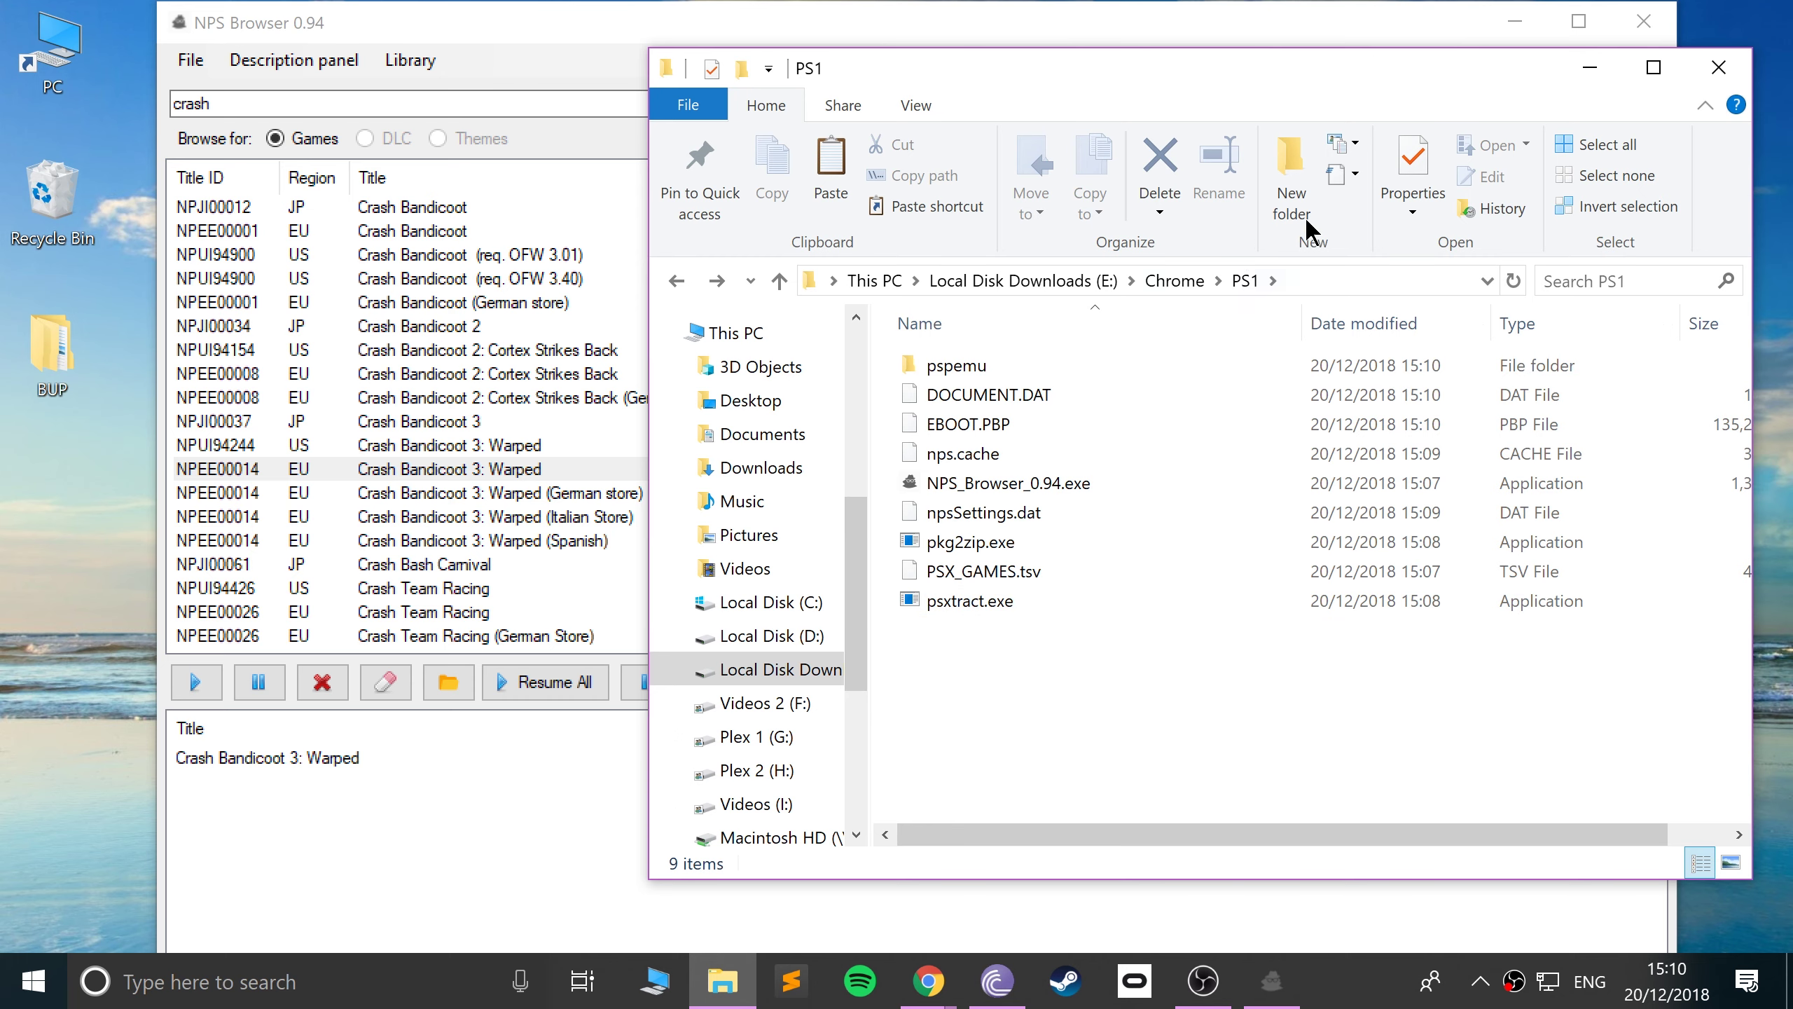
# - Create a new folder named PSXtract in PS1
pyautogui.click(1269, 166)
pyautogui.write('Cras')
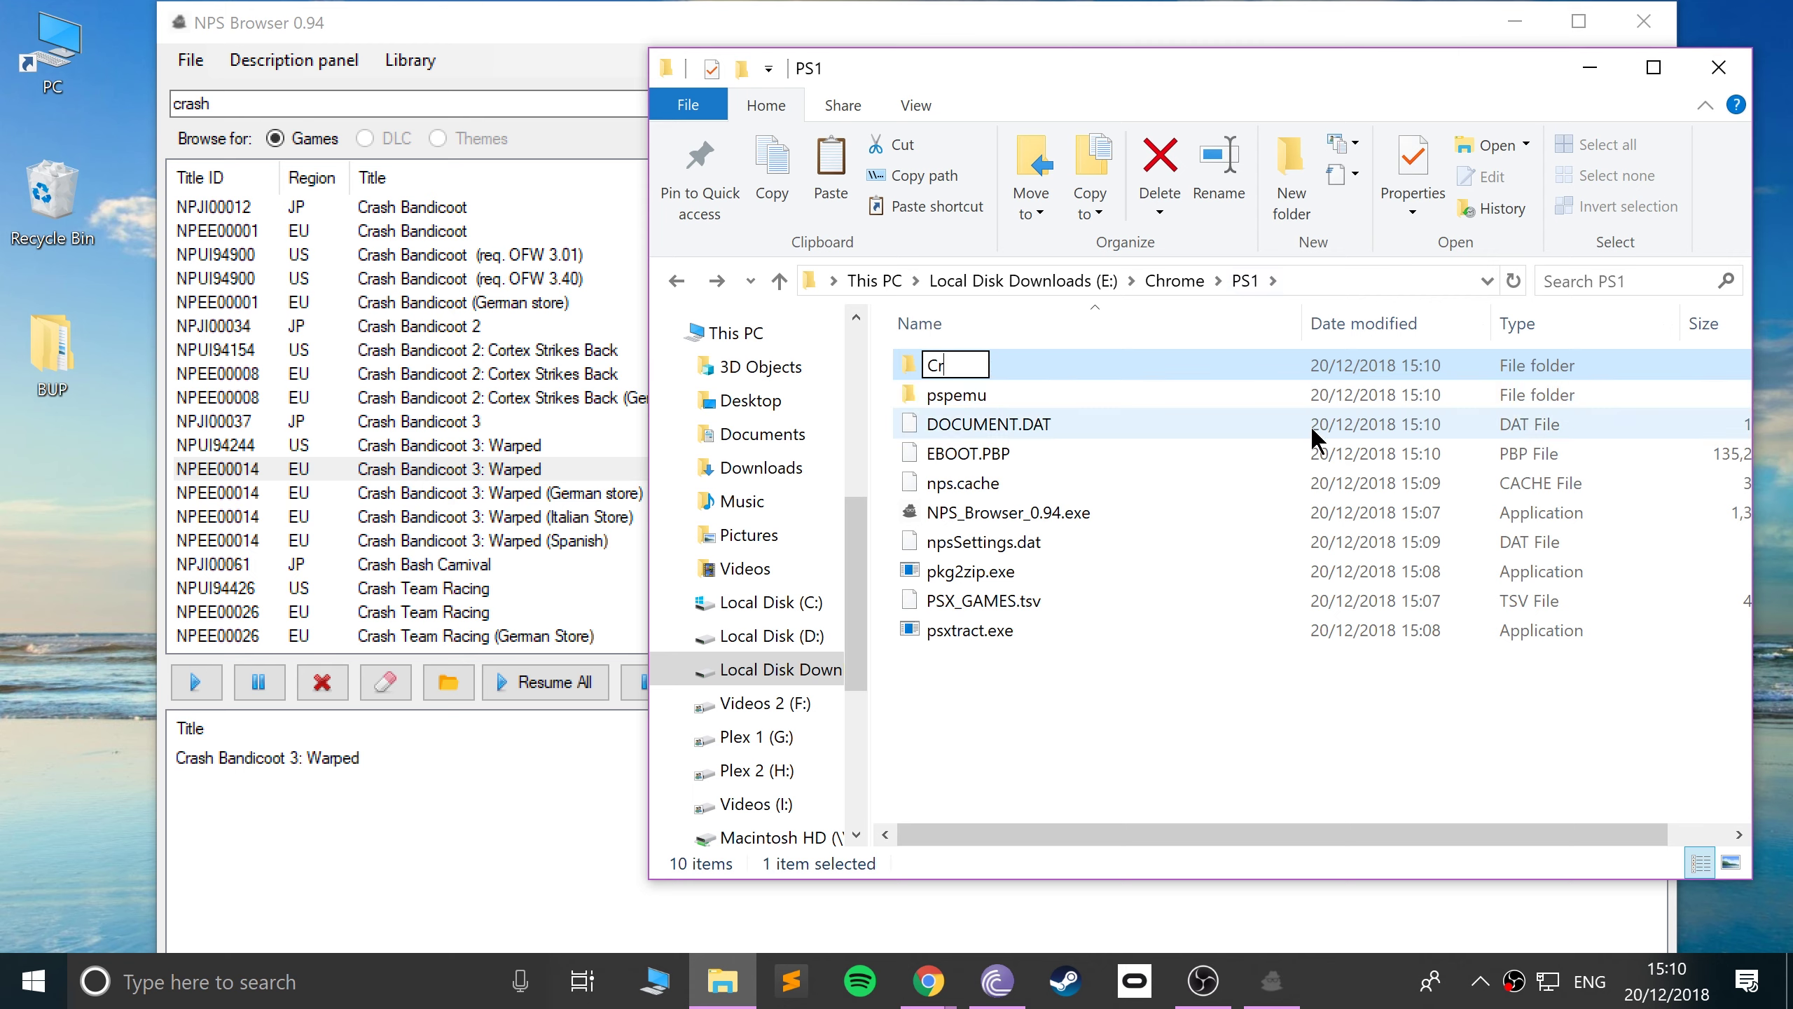
pyautogui.press('BackSpace')
pyautogui.press('BackSpace')
pyautogui.press('BackSpace')
pyautogui.press('BackSpace')
pyautogui.write('PSXtract')
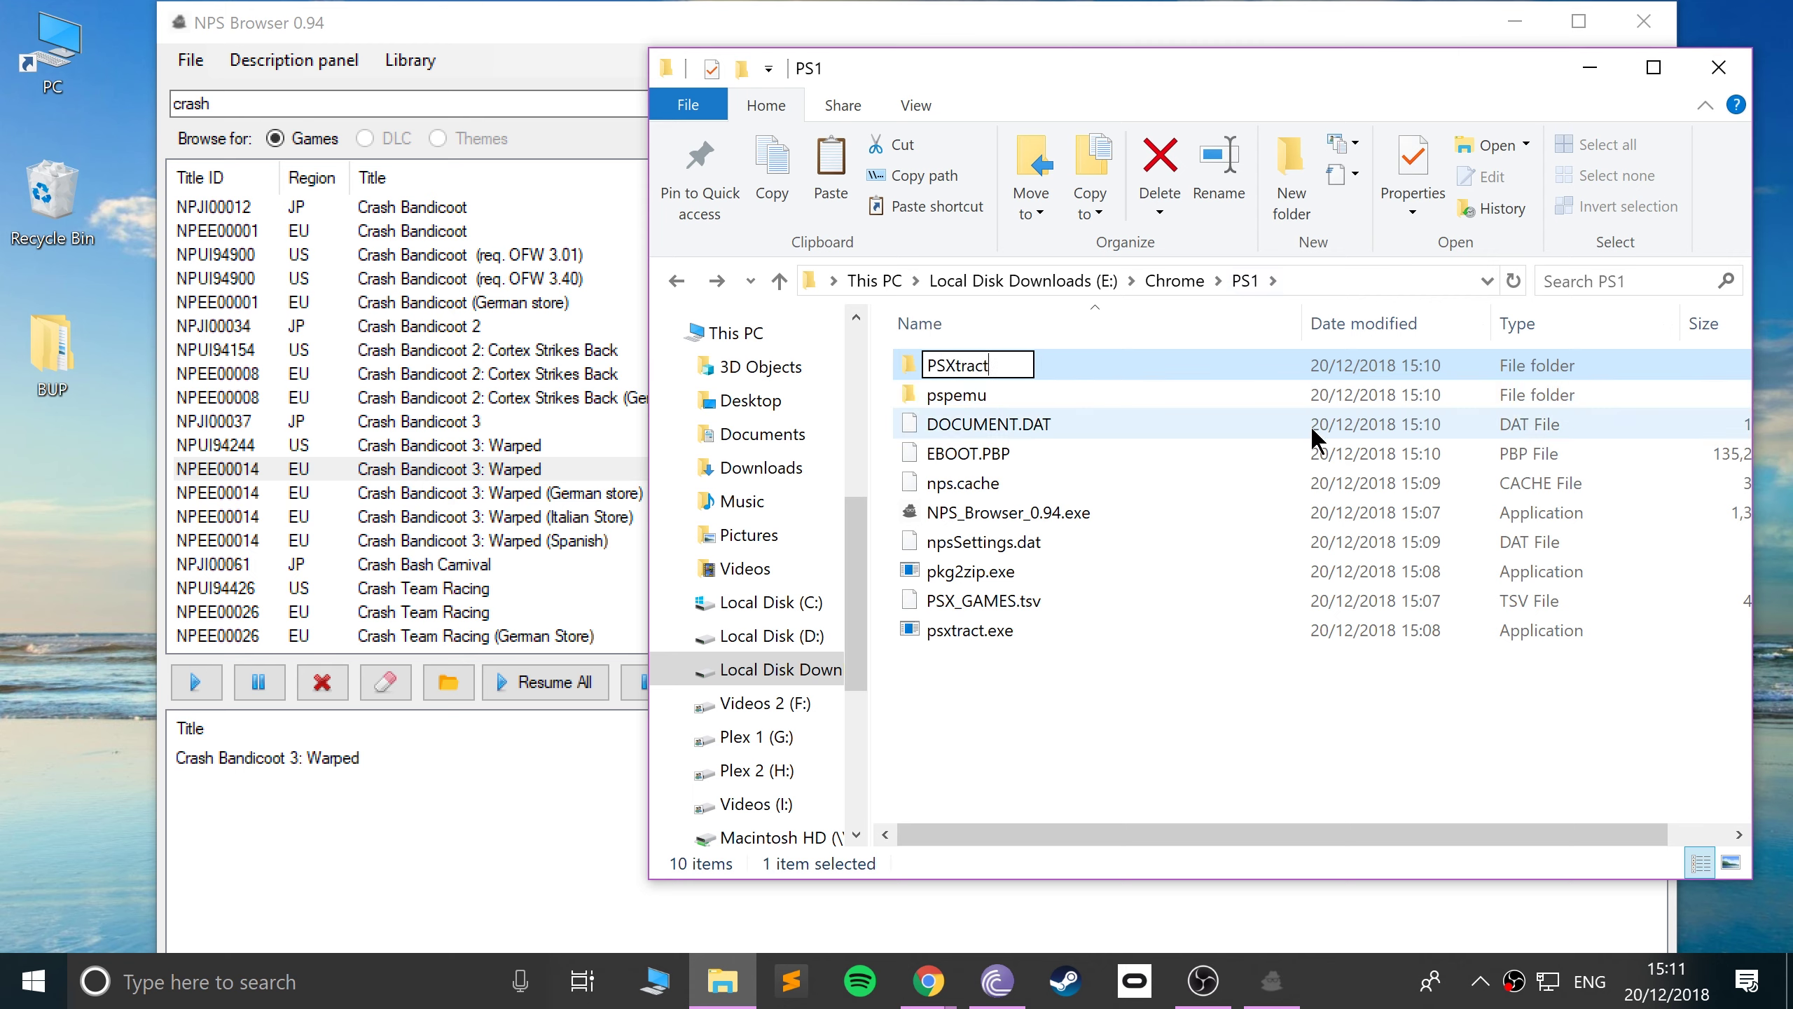
pyautogui.press('Return')
# - Move DOCUMENT.DAT, EBOOT.PBP and psxtract.exe into the PSXtract folder
pyautogui.click(988, 423)
pyautogui.keyDown('shift'); pyautogui.click(995, 452); pyautogui.keyUp('shift')
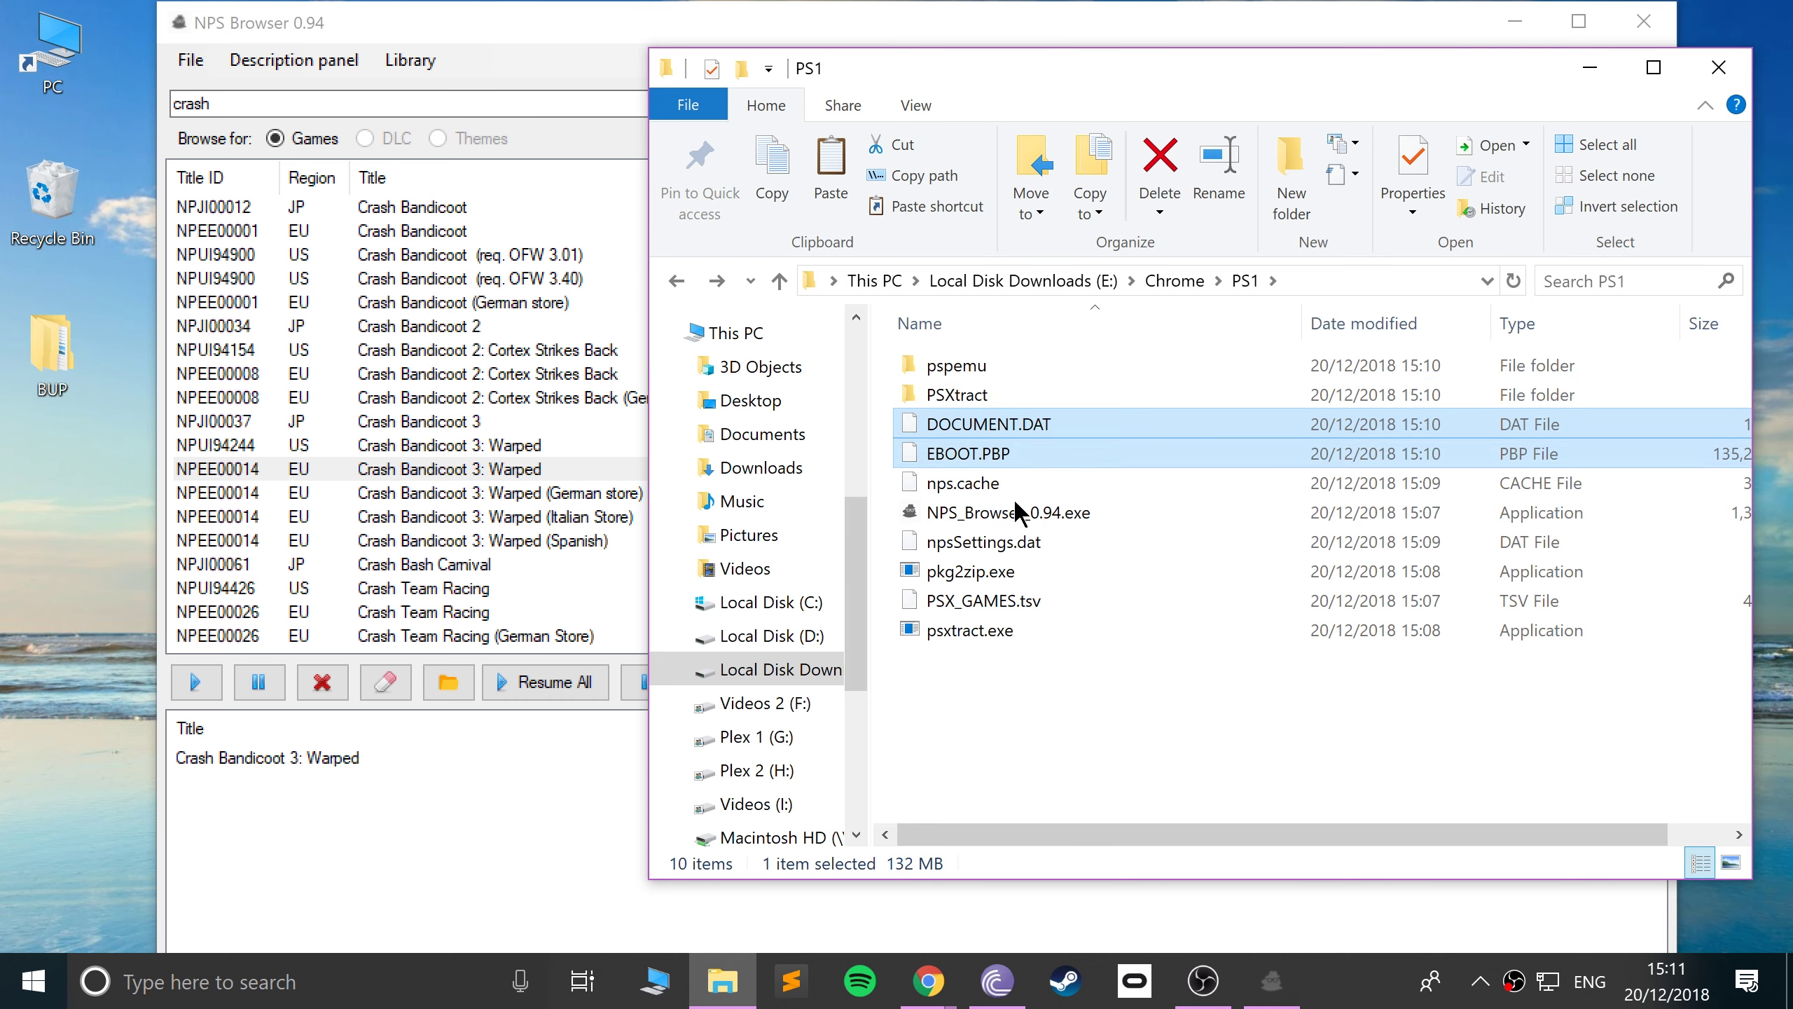
pyautogui.moveTo(964, 427); pyautogui.dragTo(959, 379)
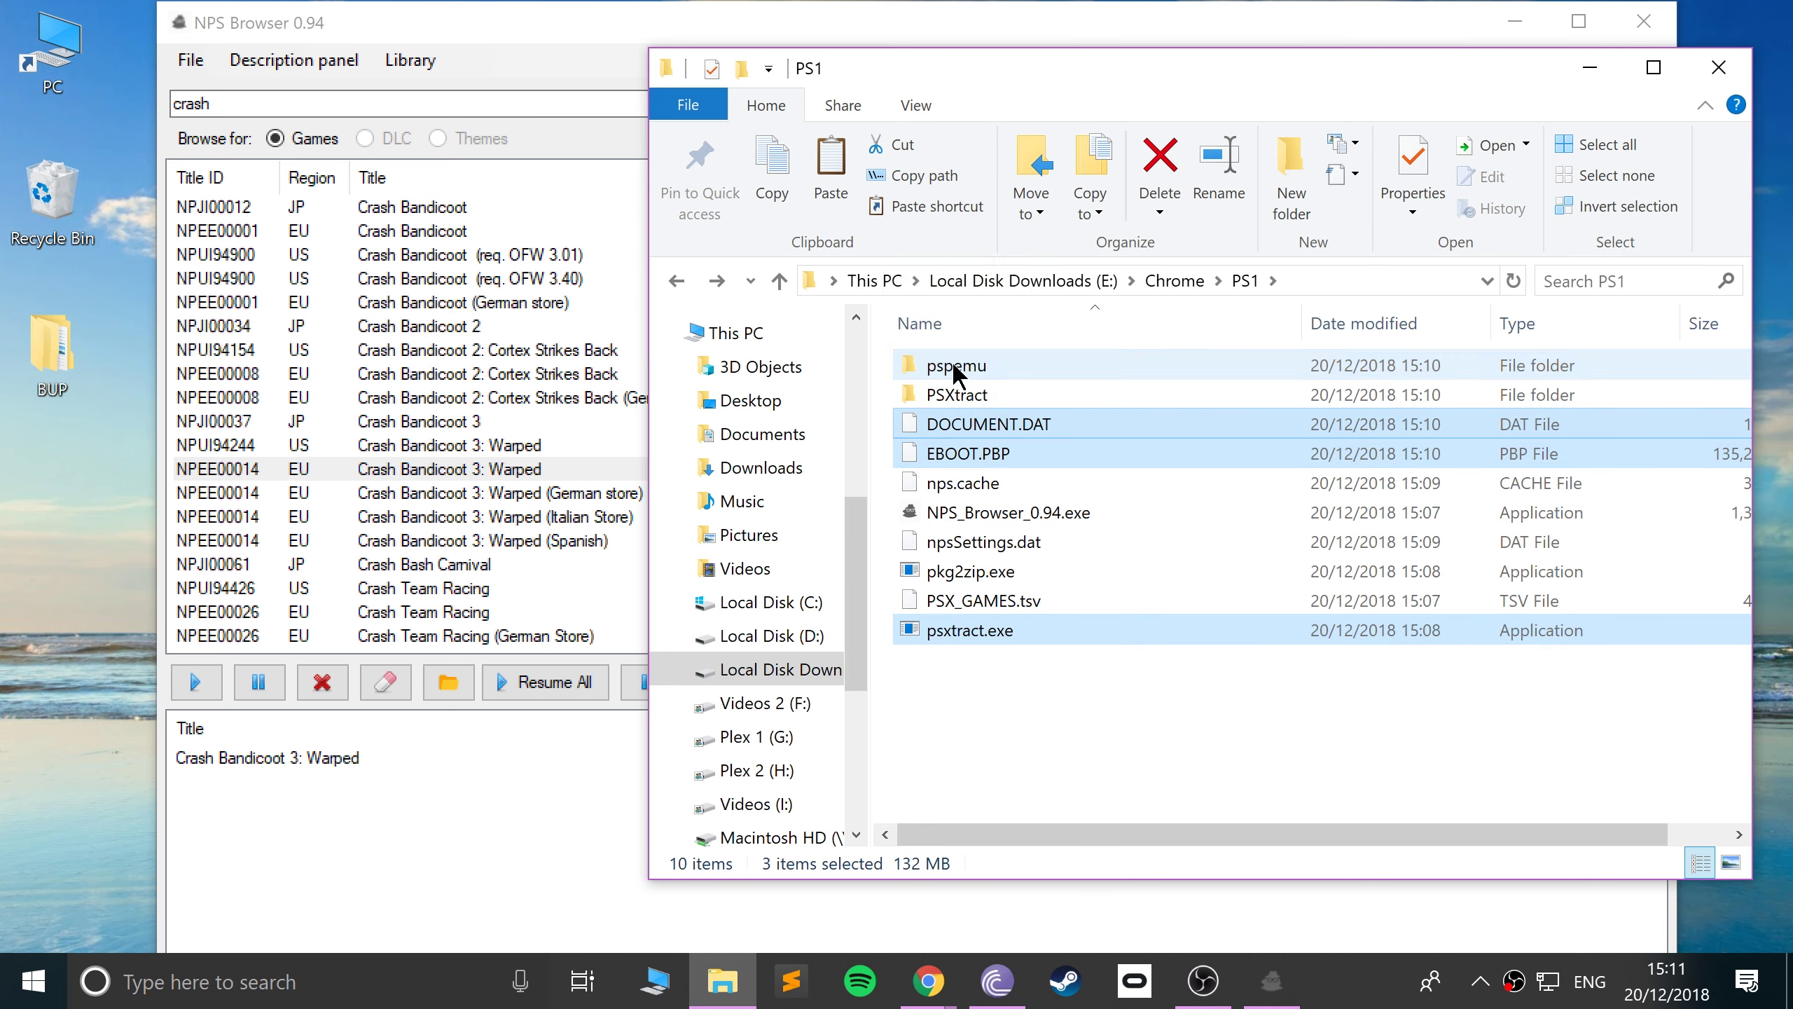
pyautogui.doubleClick(958, 367)
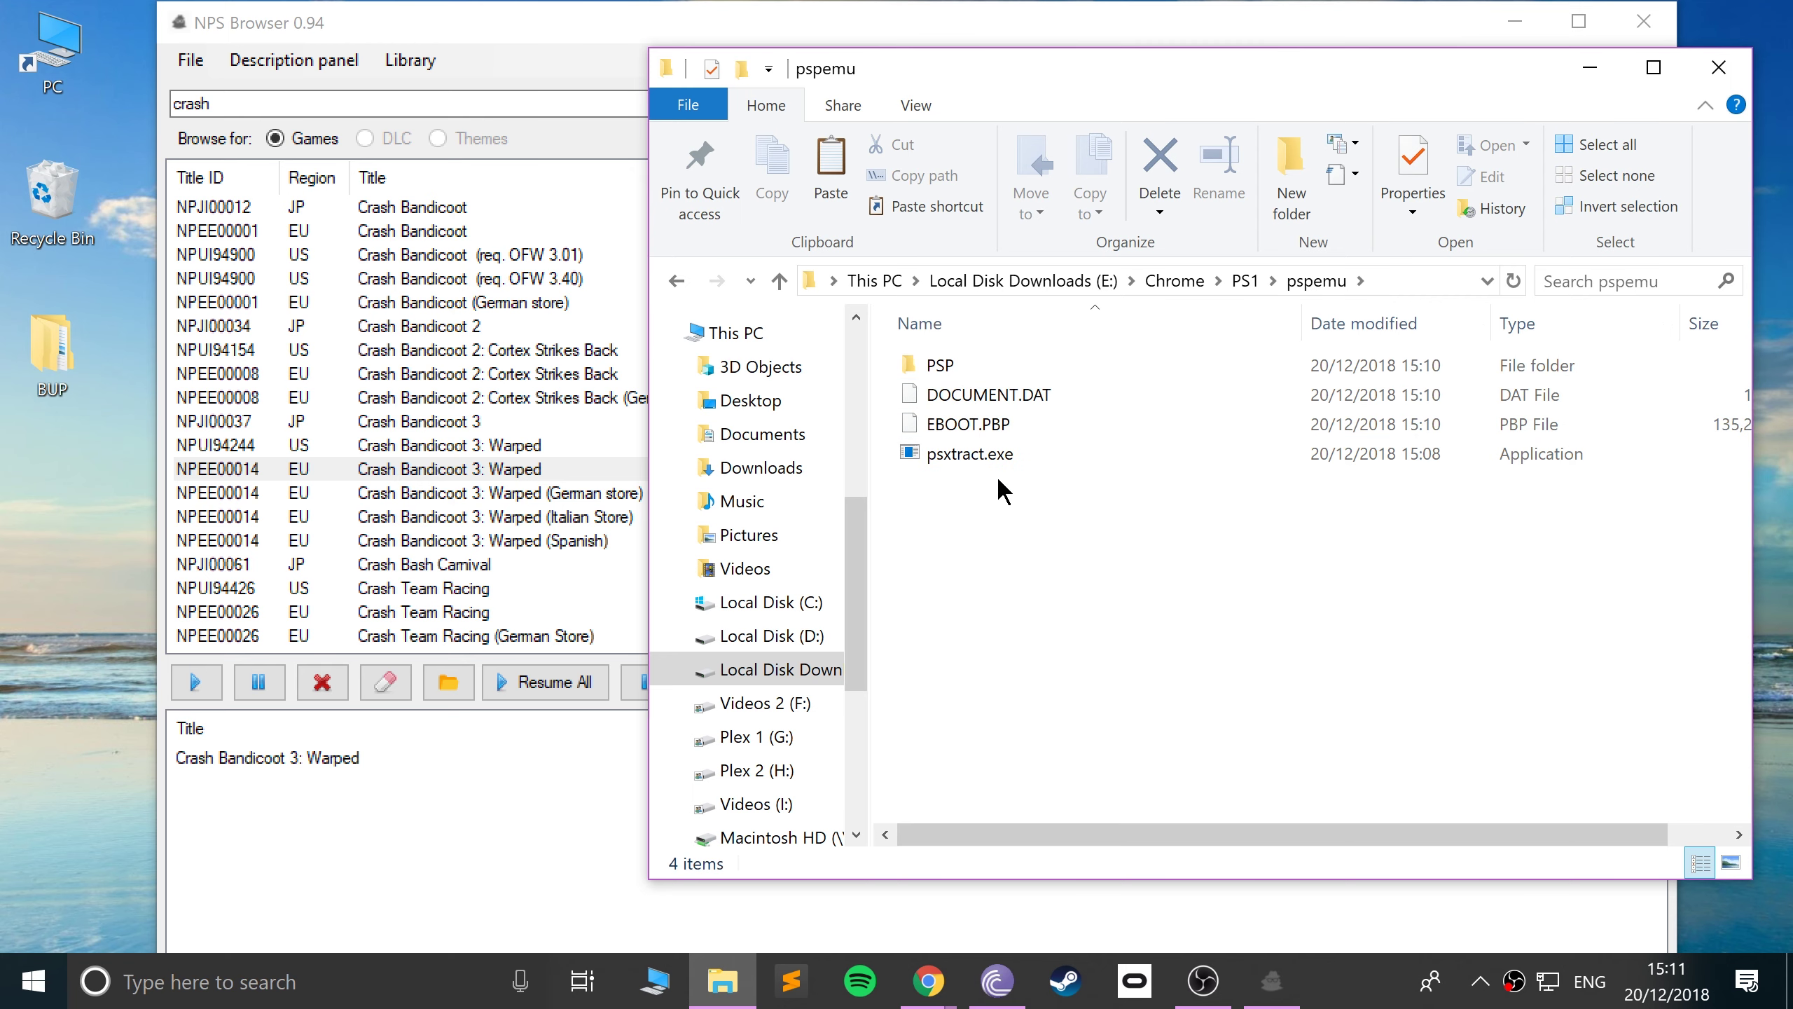
pyautogui.moveTo(989, 492); pyautogui.dragTo(960, 385)
pyautogui.hotkey('alt', 'Left')
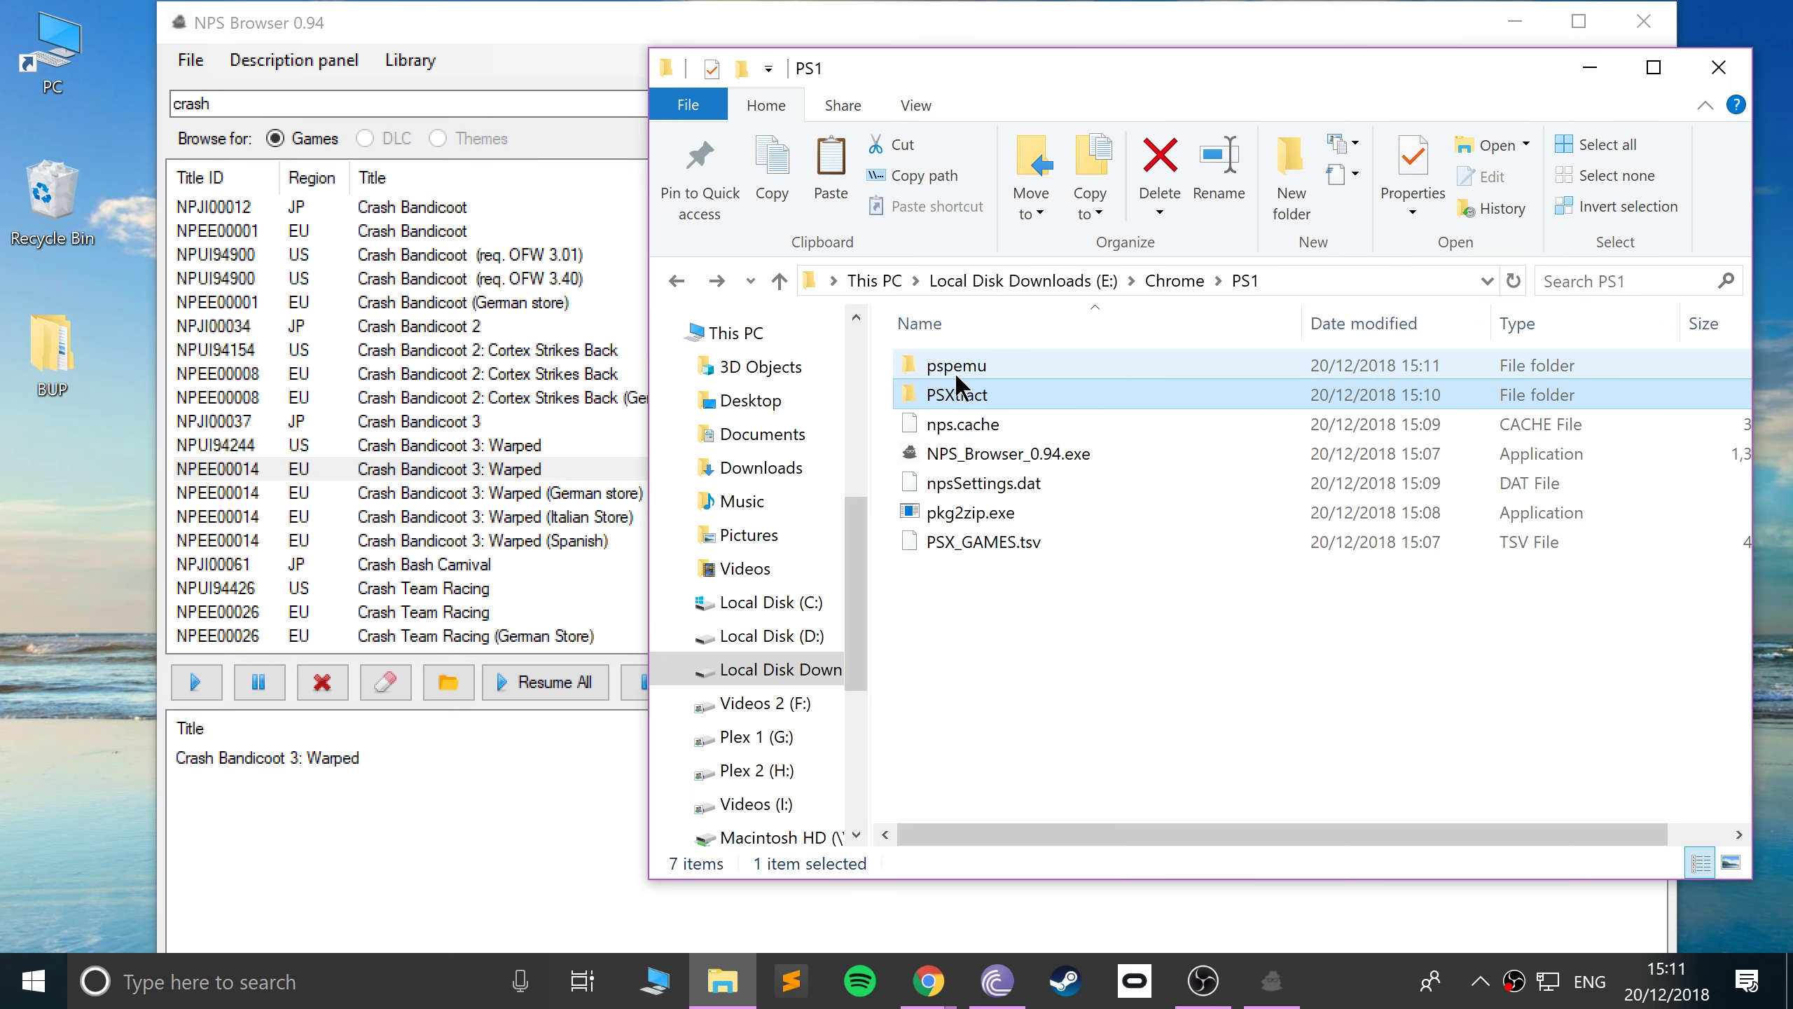
pyautogui.doubleClick(955, 373)
pyautogui.hotkey('ctrl', 'v')
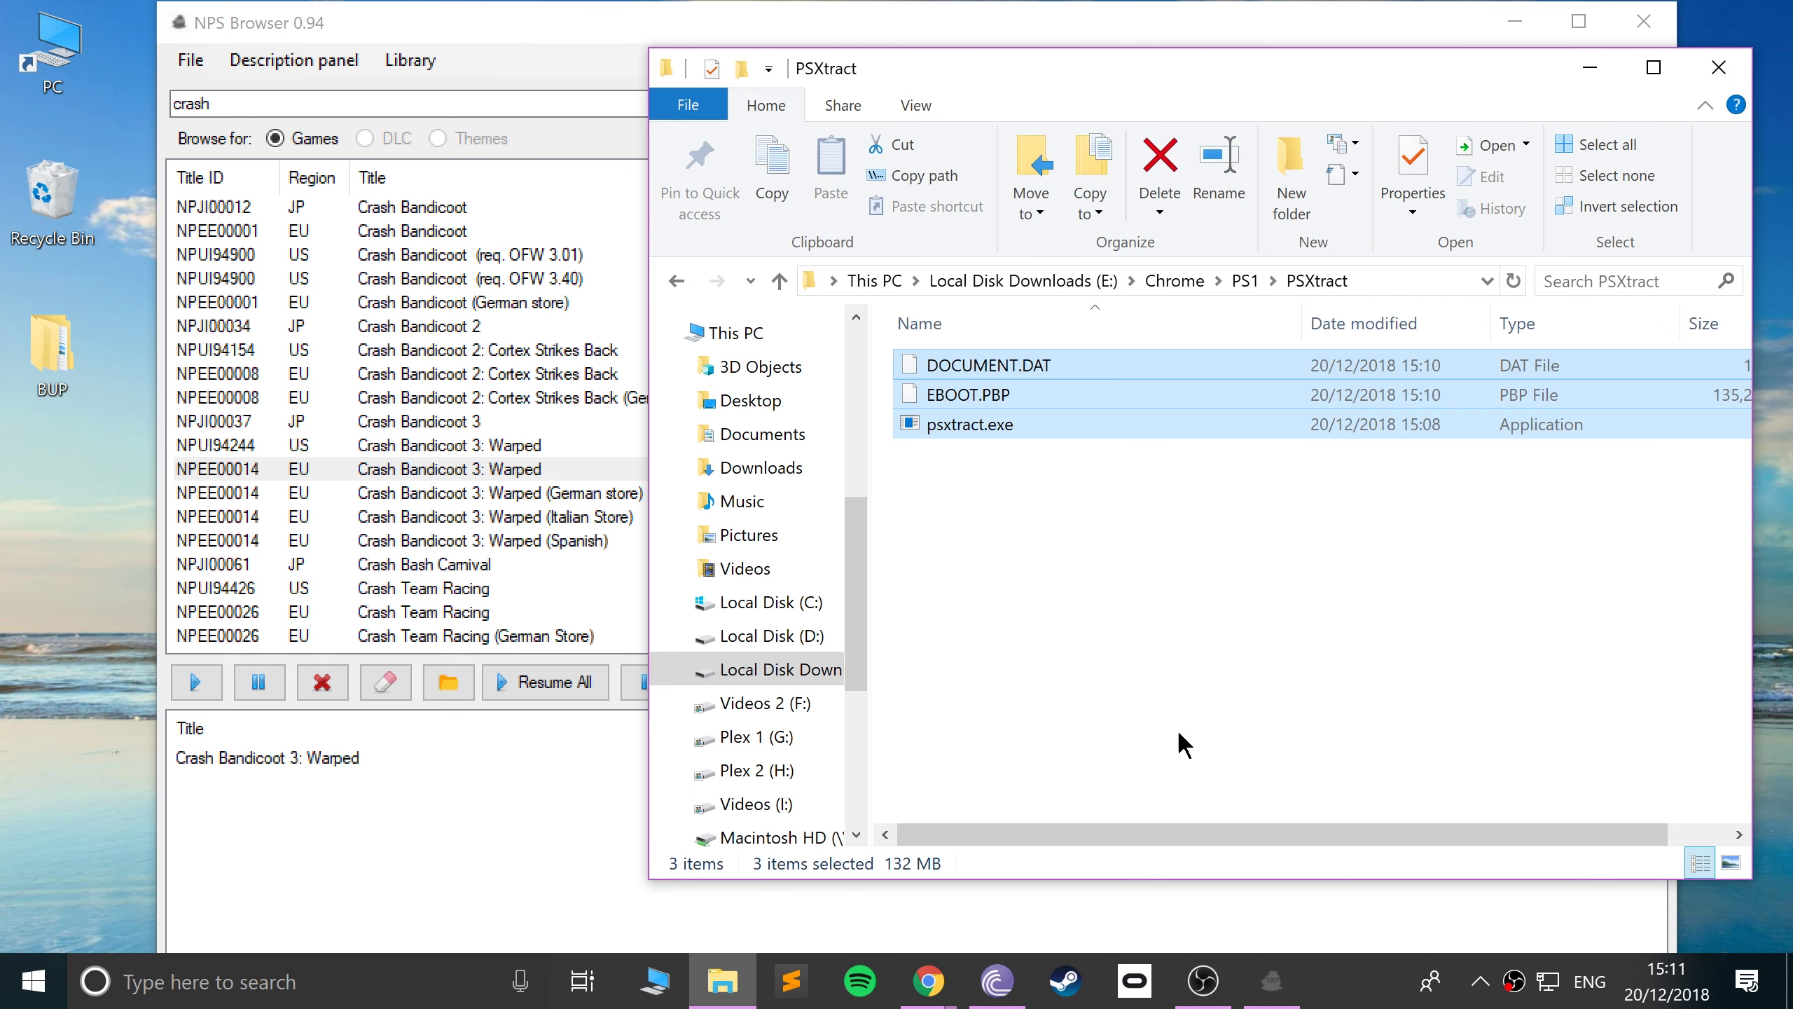
# - Launch Command Prompt and switch the console to drive E:
pyautogui.press('super')
pyautogui.write('comm')
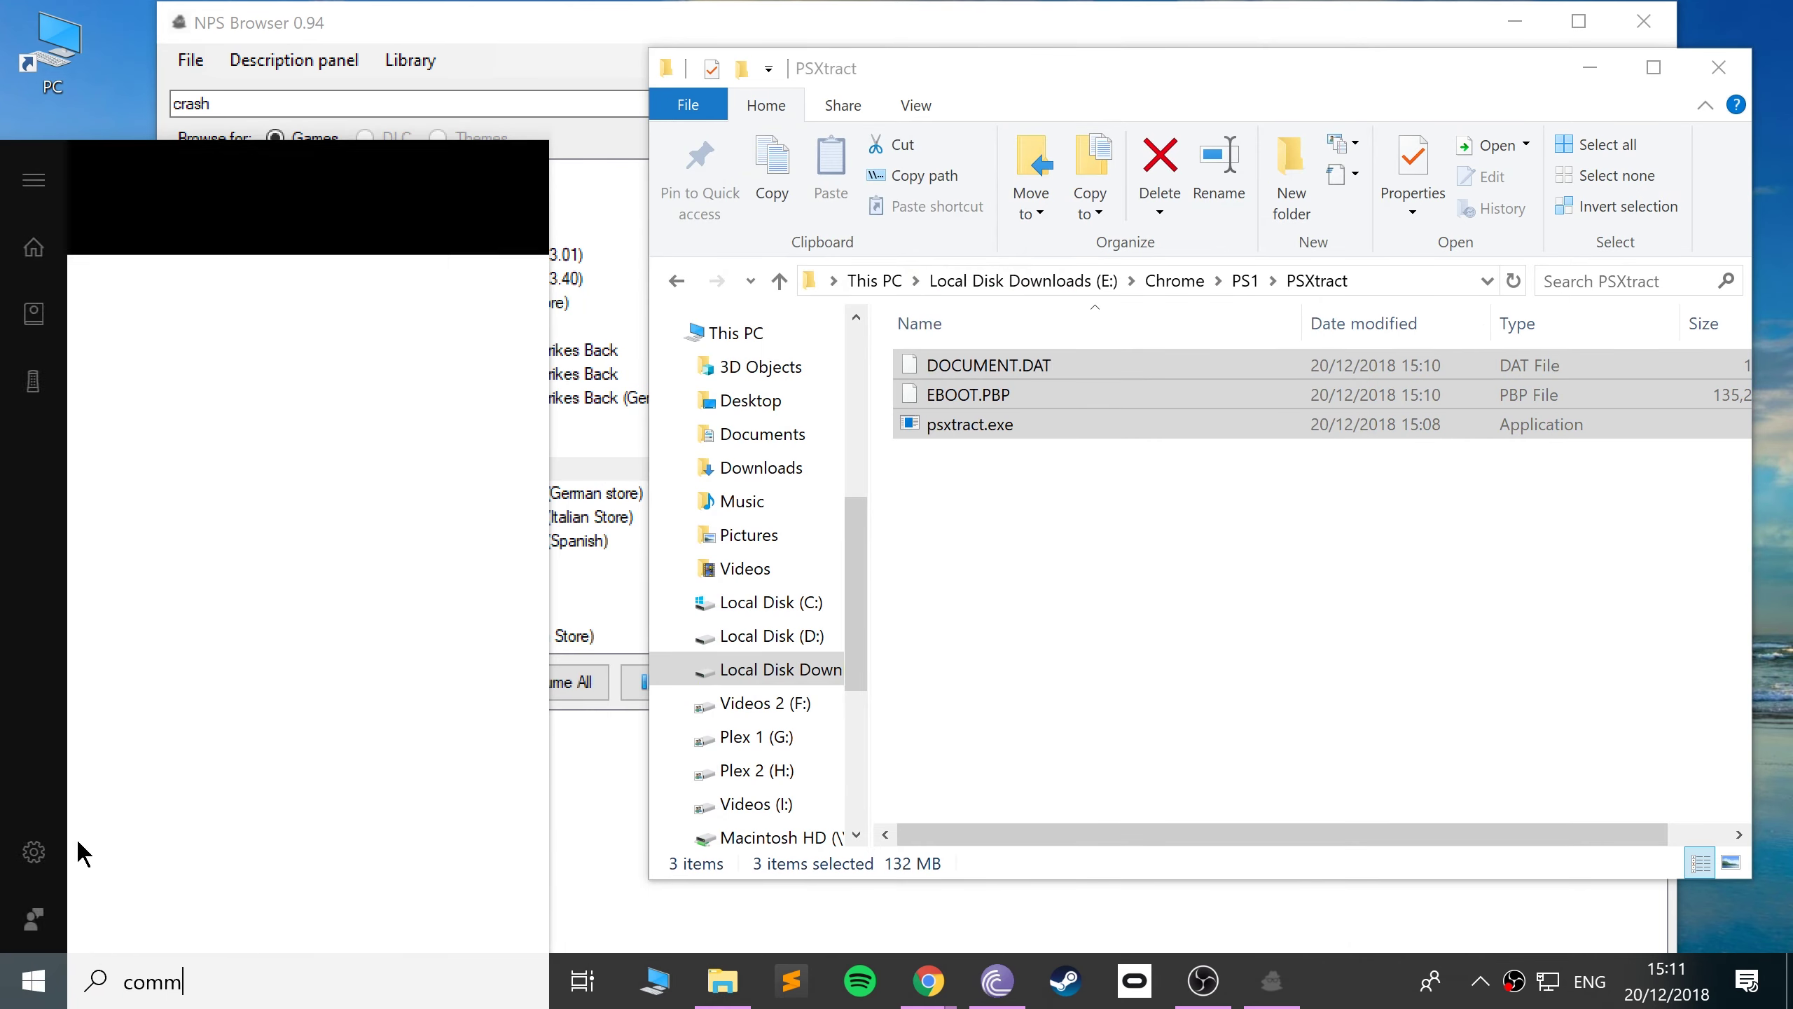
pyautogui.press('Return')
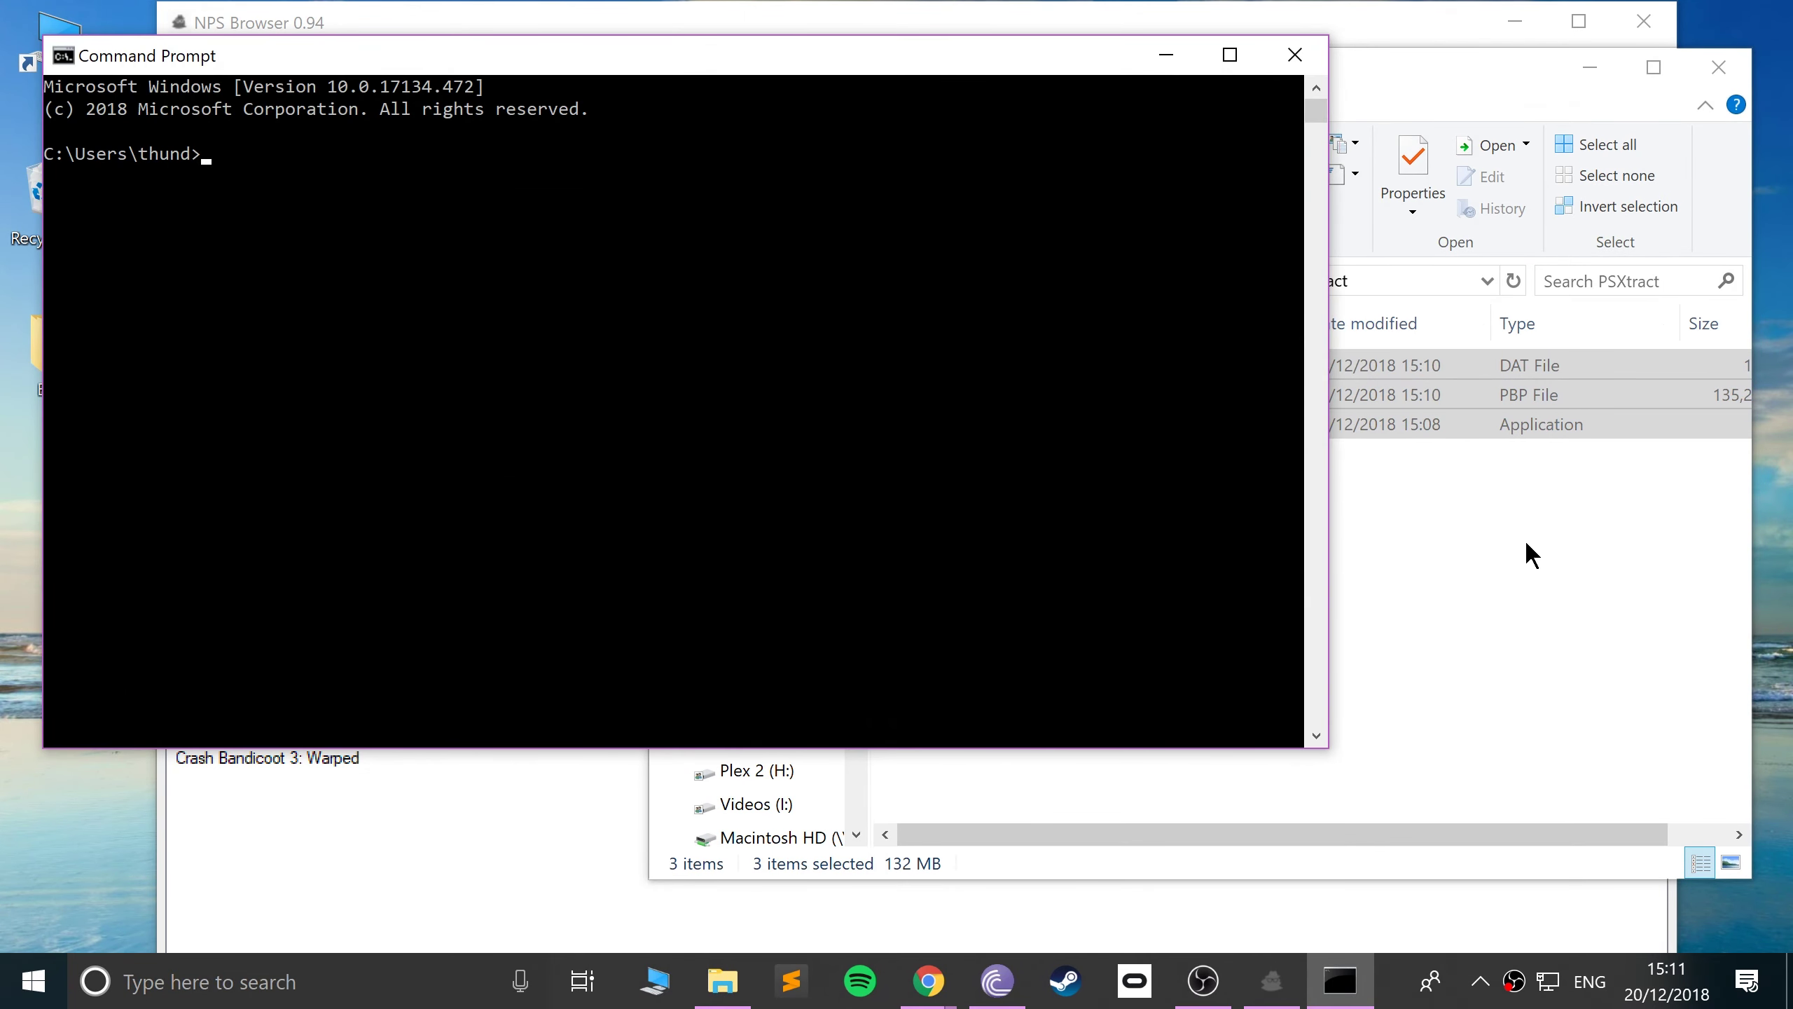
pyautogui.click(1524, 540)
pyautogui.click(491, 457)
pyautogui.write('cd')
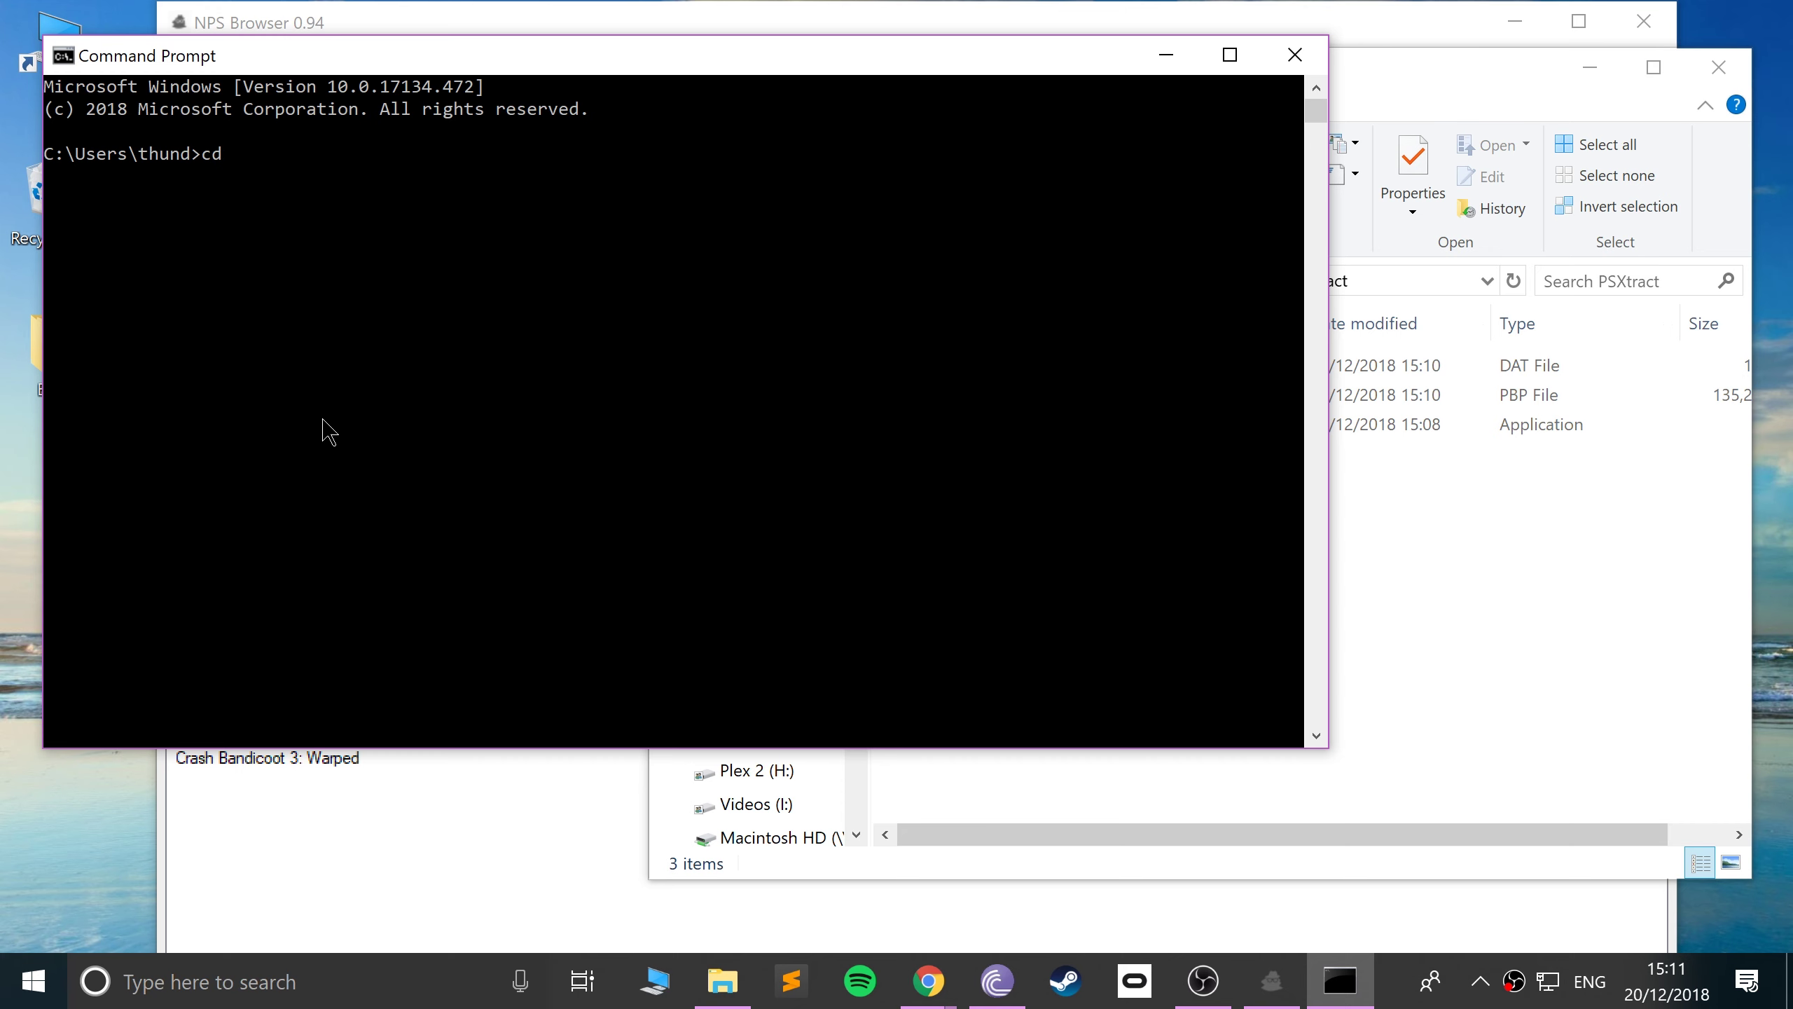
pyautogui.click(1480, 559)
pyautogui.click(368, 368)
pyautogui.press('BackSpace')
pyautogui.press('BackSpace')
pyautogui.write('E:')
pyautogui.press('Return')
# - Change directory to E:\Chrome\PS1\PSXtract using the folder's dragged-in path
pyautogui.write('cd')
pyautogui.click(1372, 548)
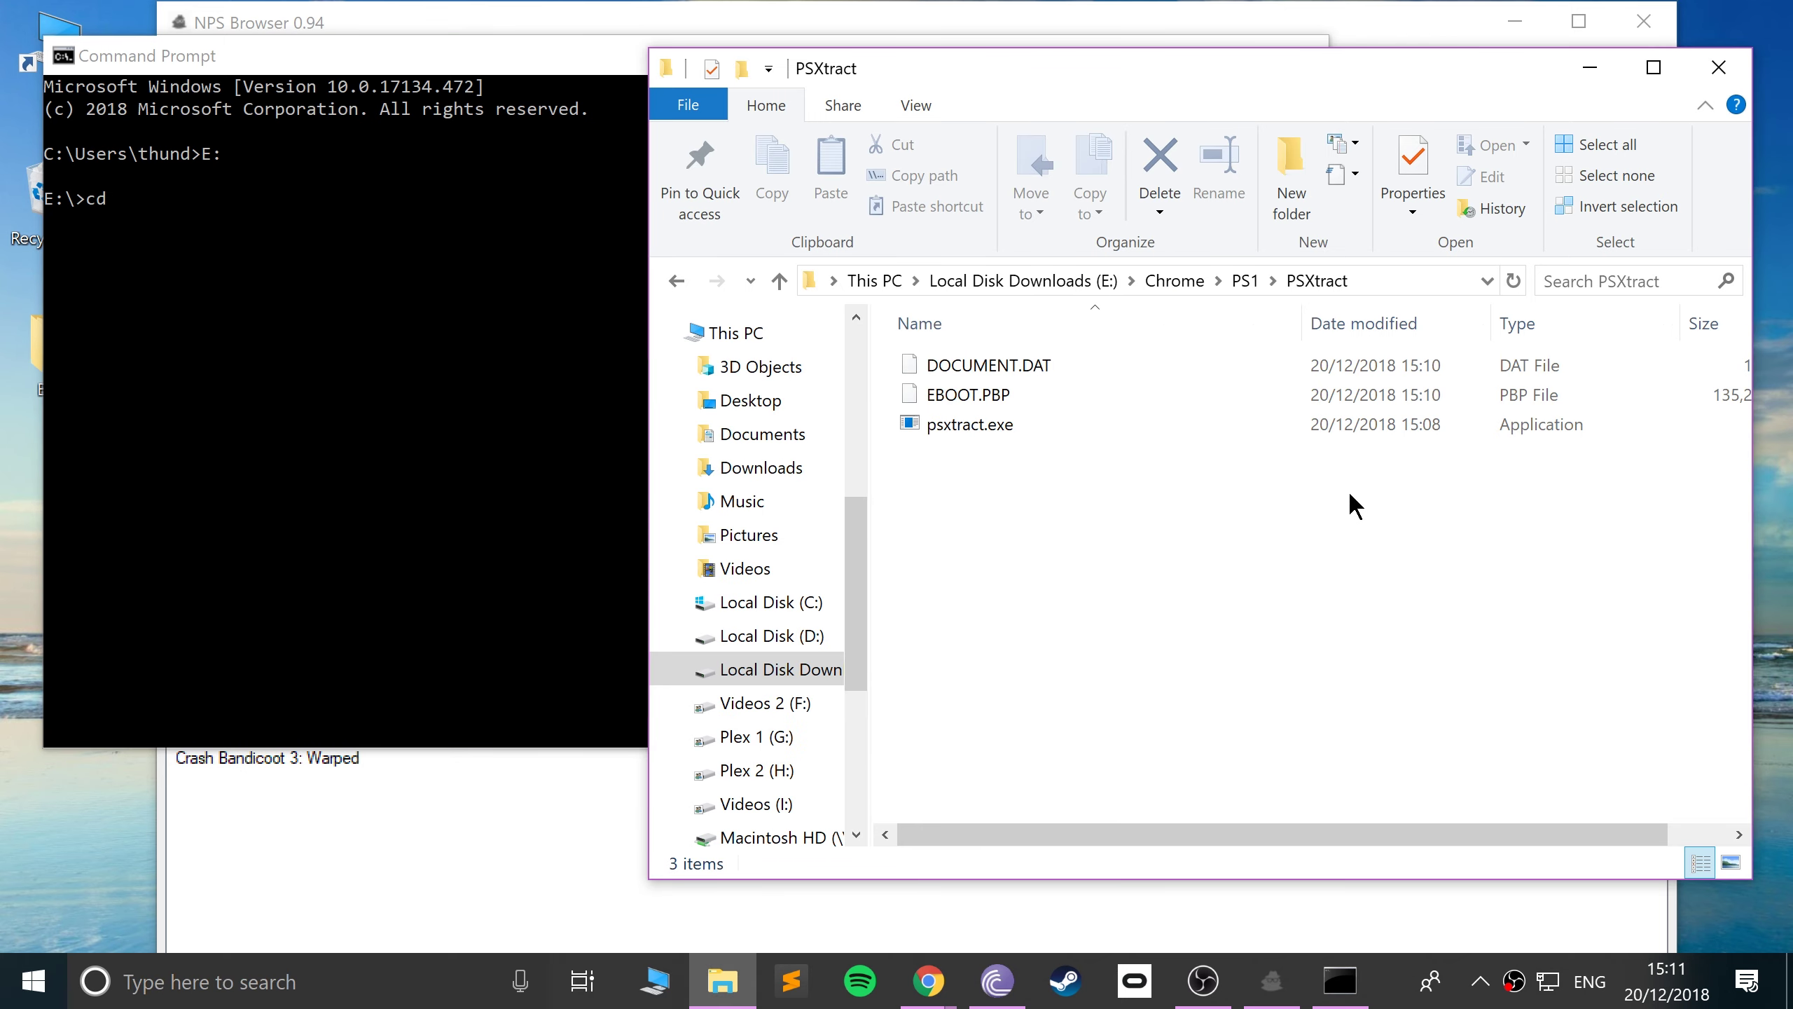
pyautogui.moveTo(1291, 279); pyautogui.dragTo(381, 374)
pyautogui.click(381, 374)
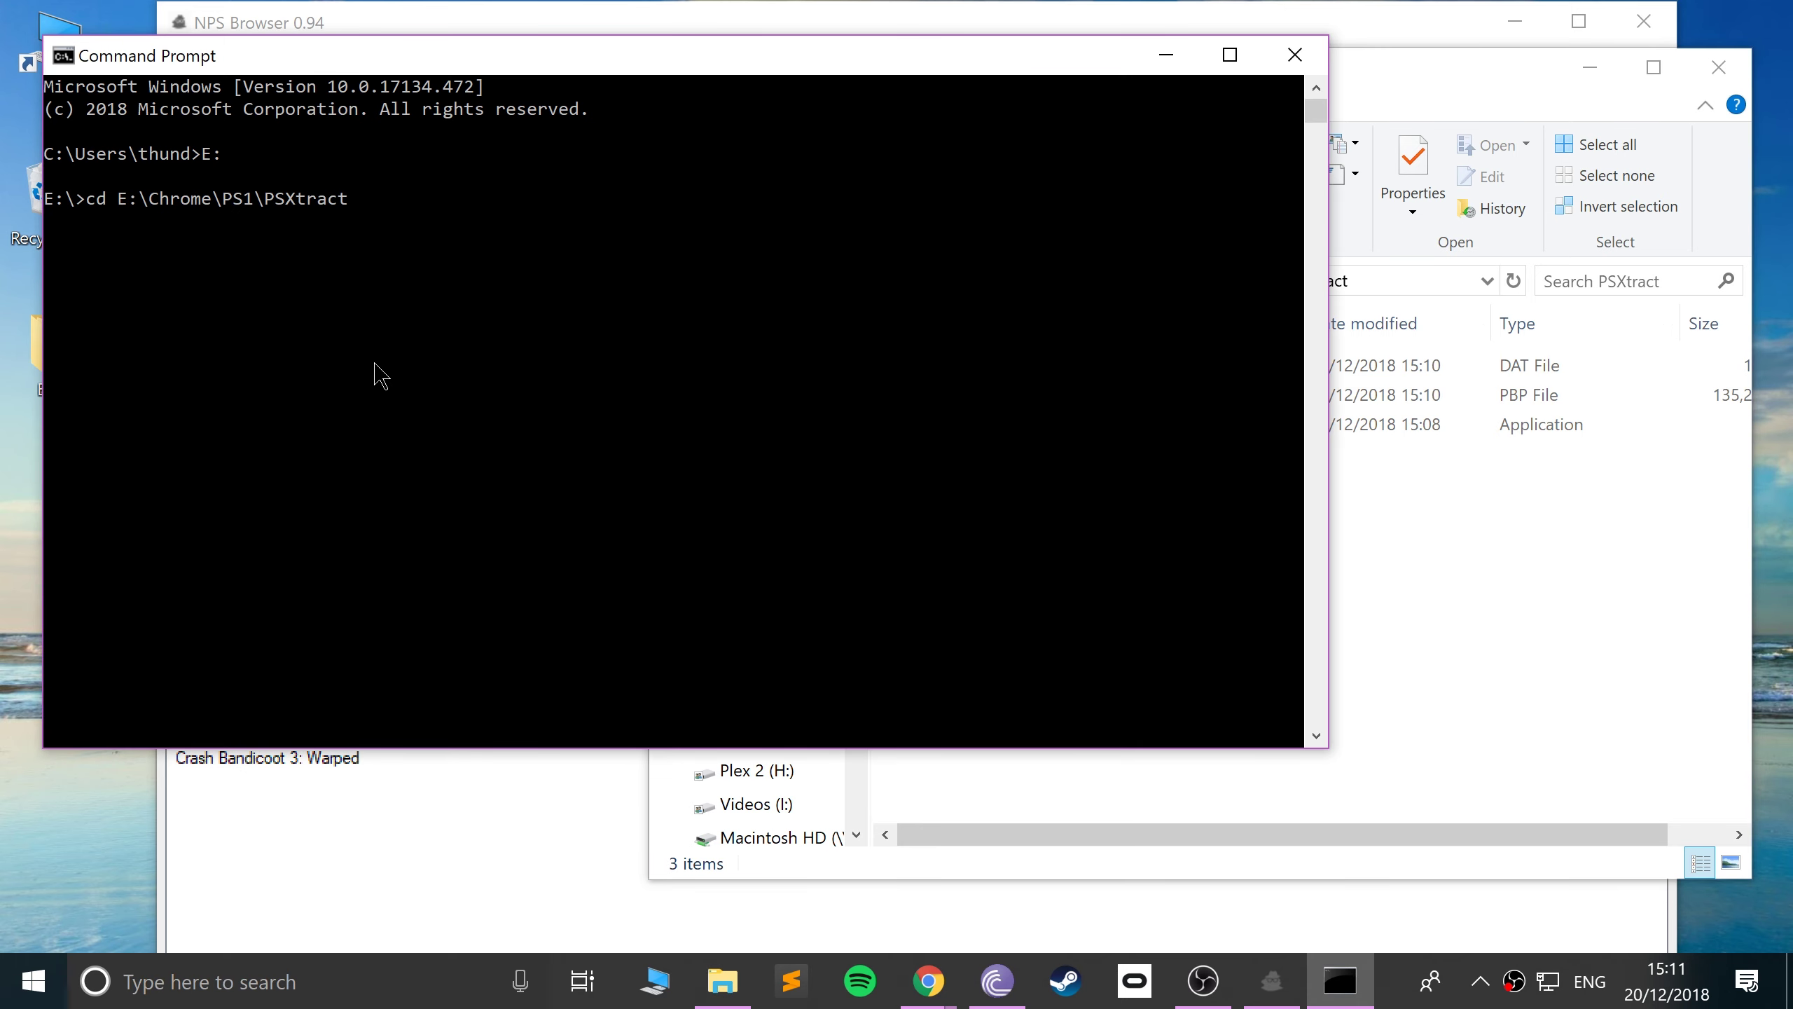
pyautogui.press('Return')
# - Run 'psxtract.exe -c EBOOT.PBP' to convert the game
pyautogui.click(1392, 556)
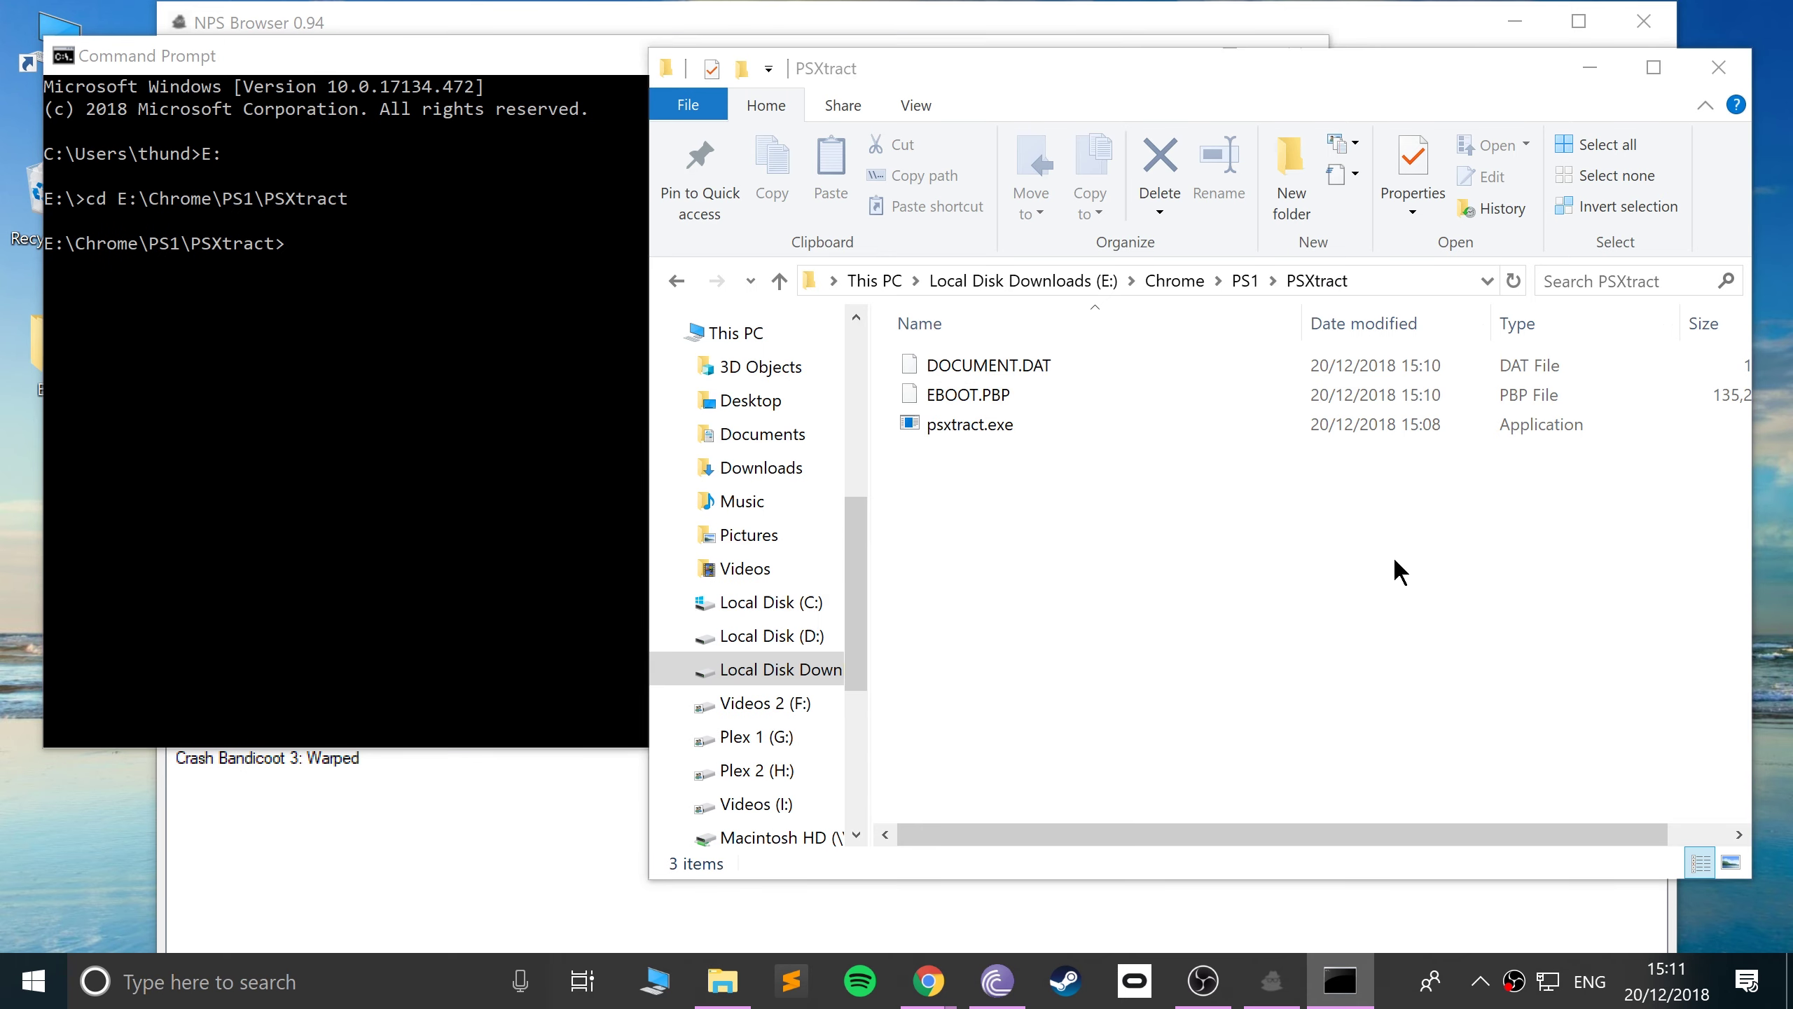
pyautogui.moveTo(954, 77); pyautogui.dragTo(1489, 118)
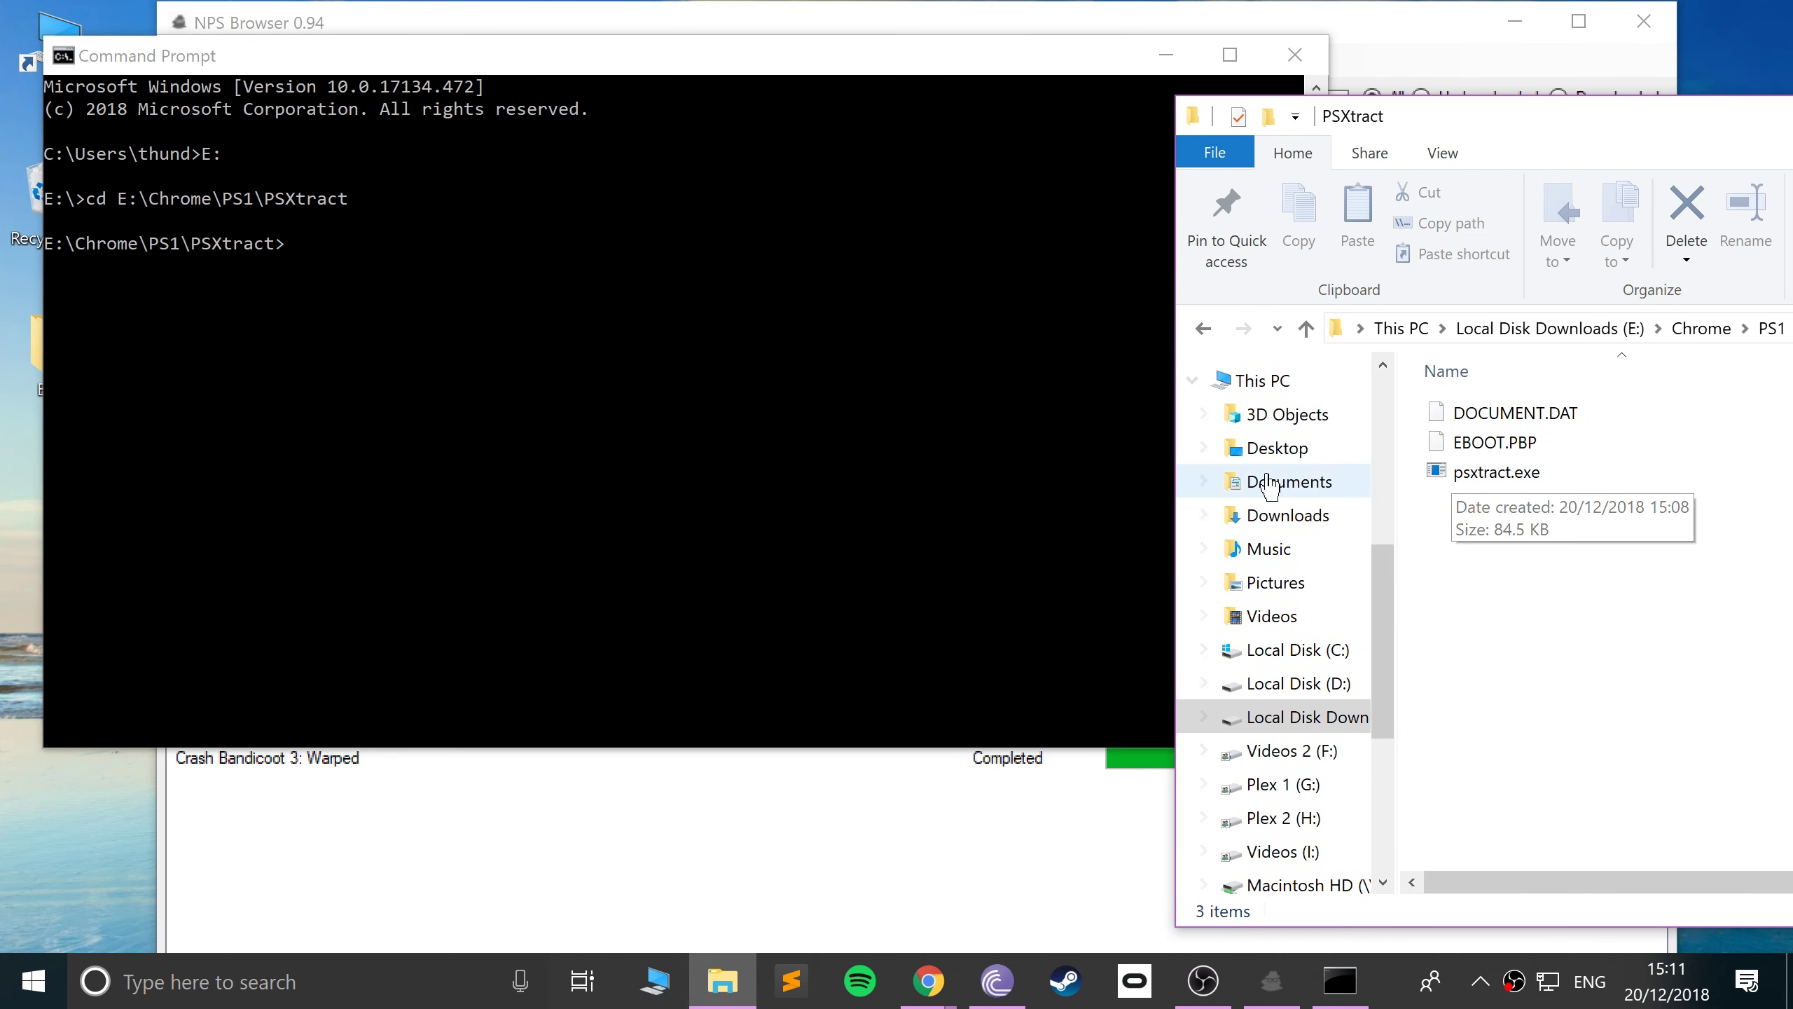
pyautogui.click(832, 468)
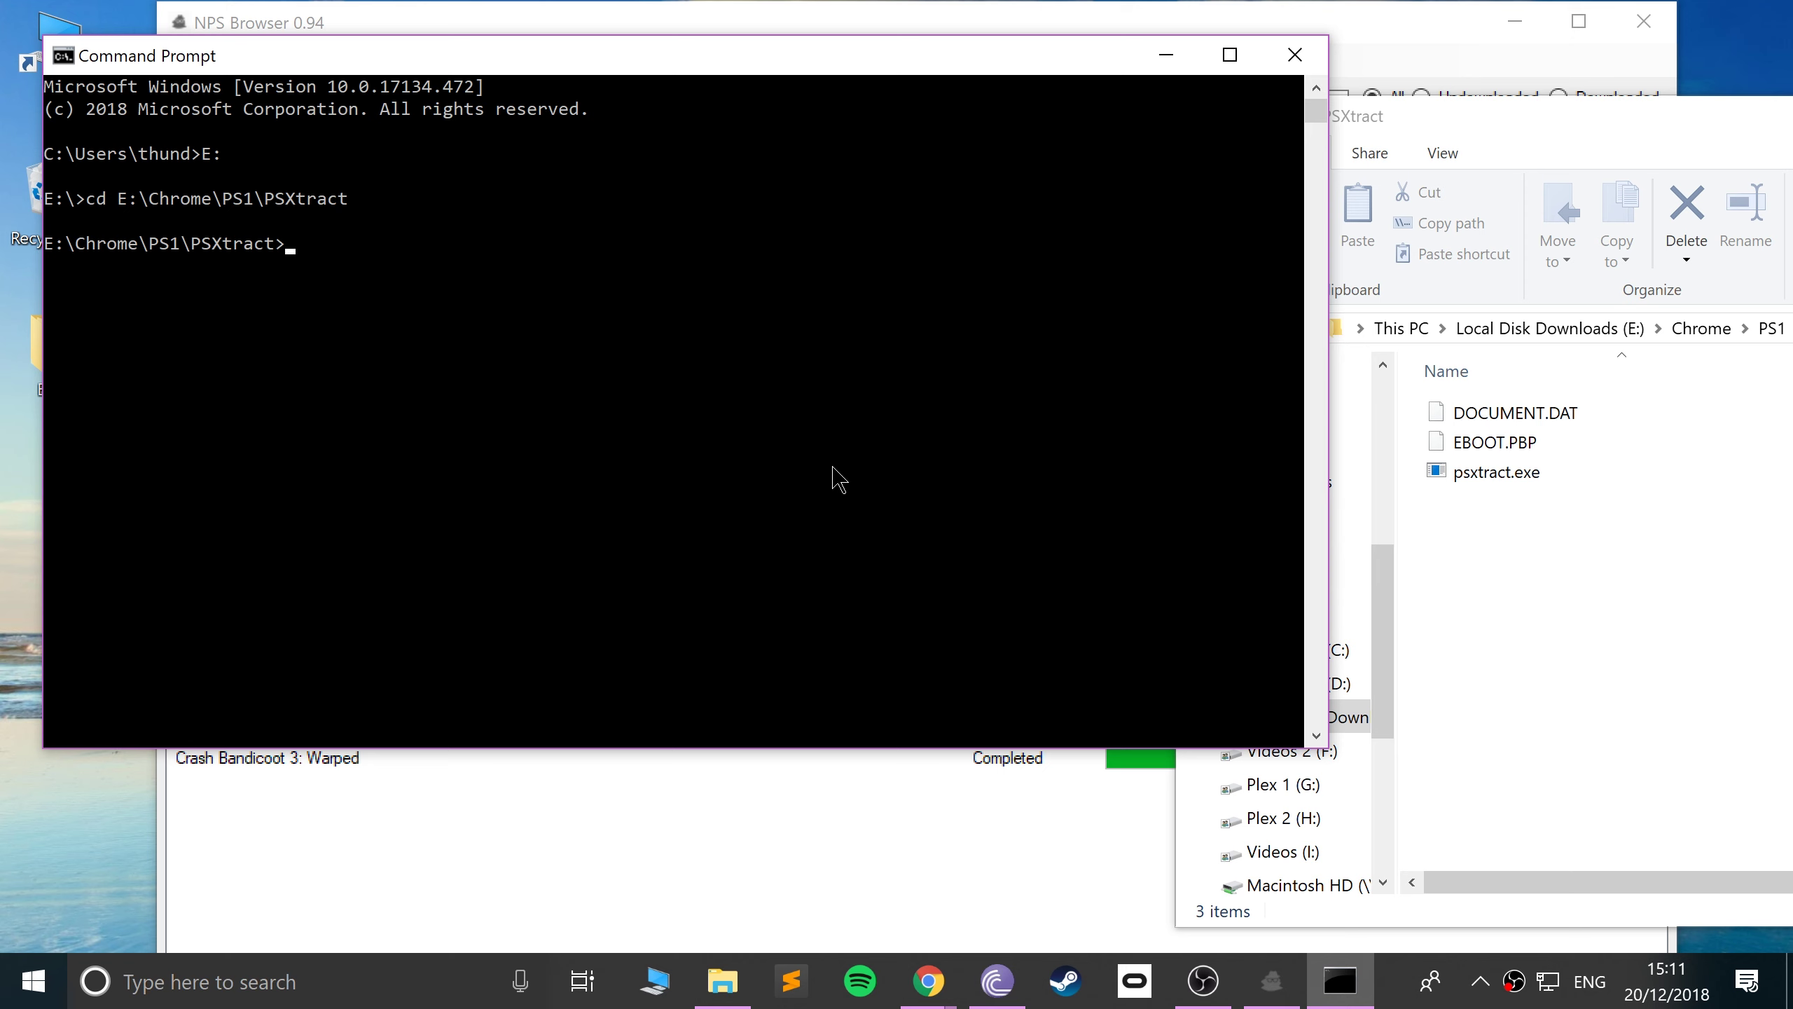
pyautogui.write('psxtract.exe -c')
pyautogui.write('E')
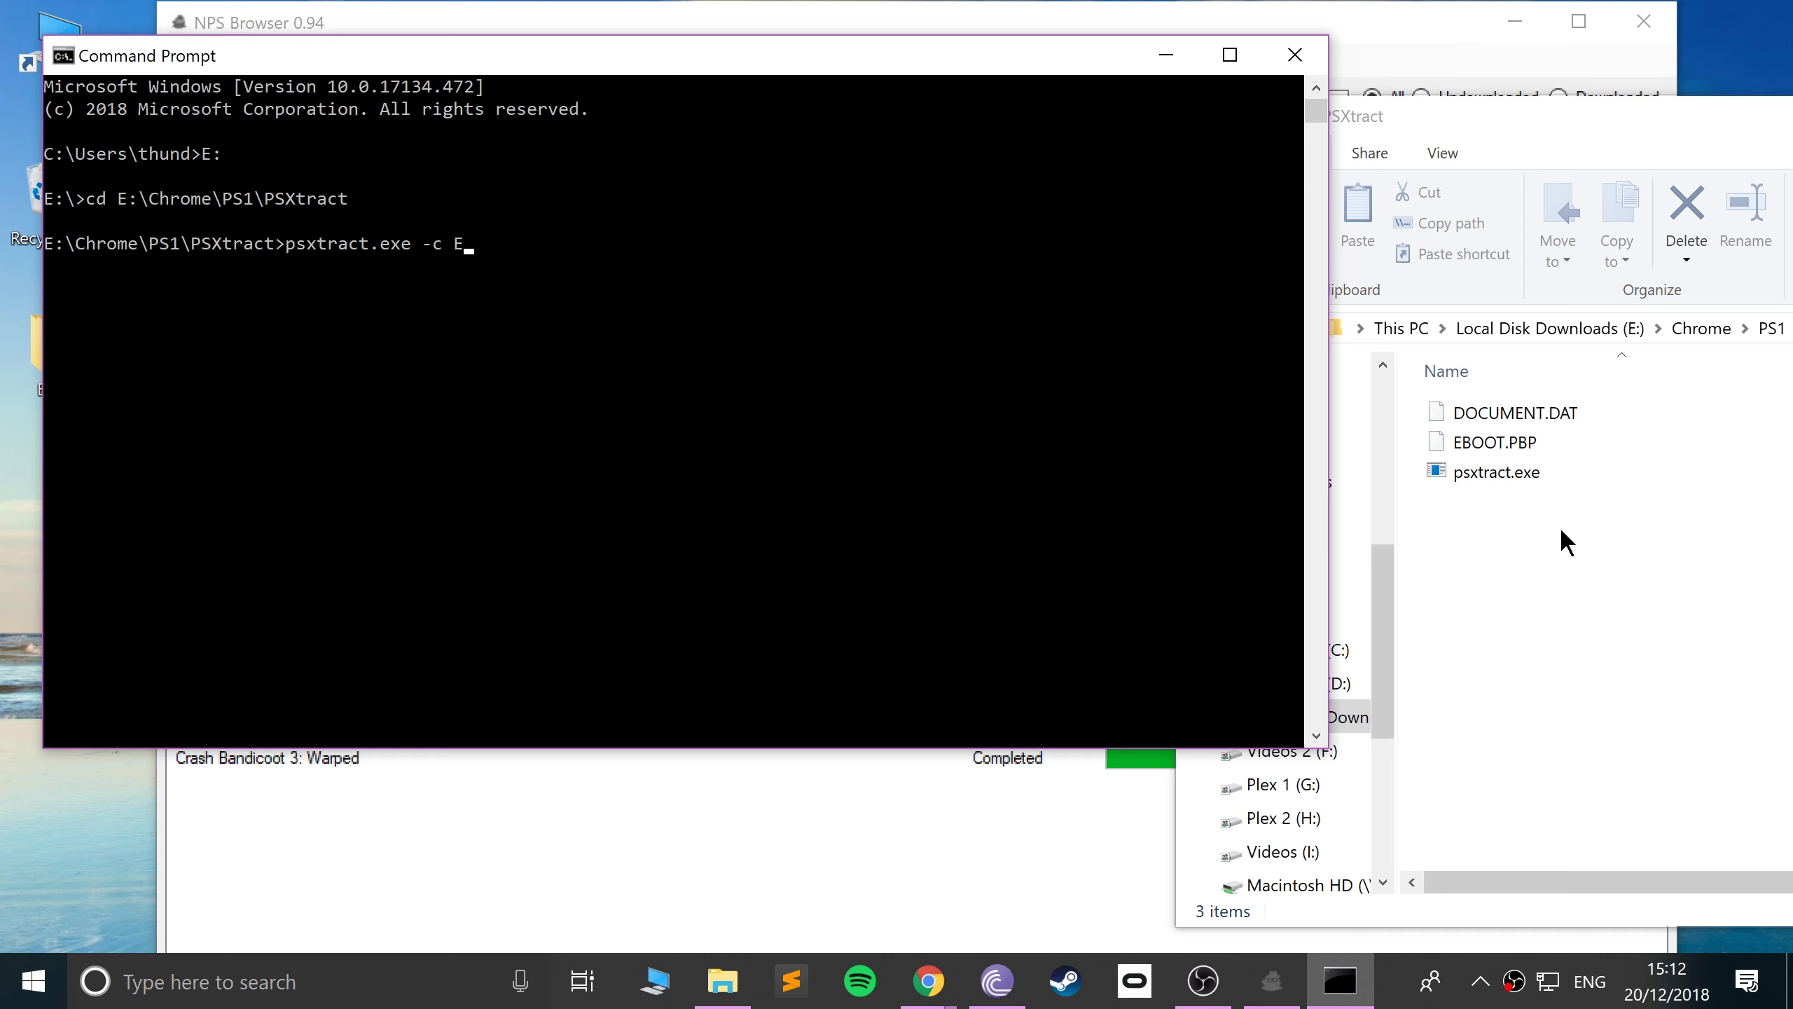
pyautogui.write('BOOT.PBP')
pyautogui.press('Return')
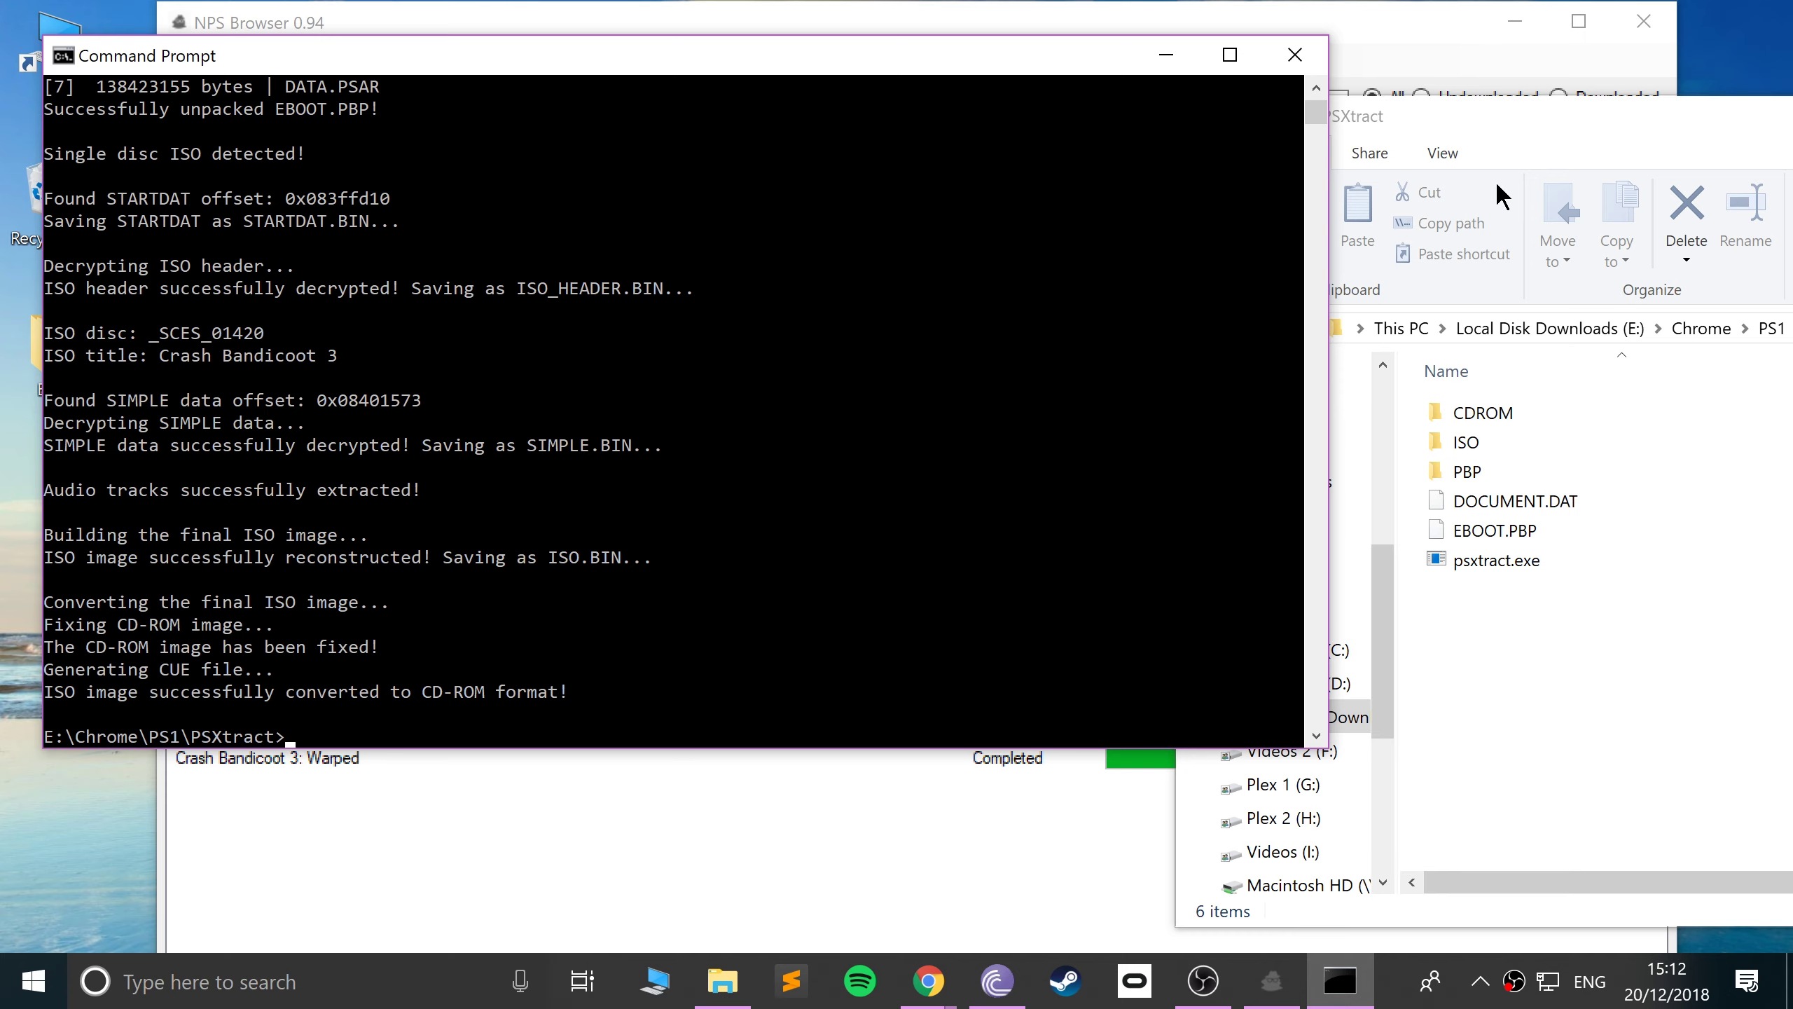
# - Look through the PBP and ISO output folders, then open the CDROM folder
pyautogui.moveTo(1465, 117); pyautogui.dragTo(534, 67)
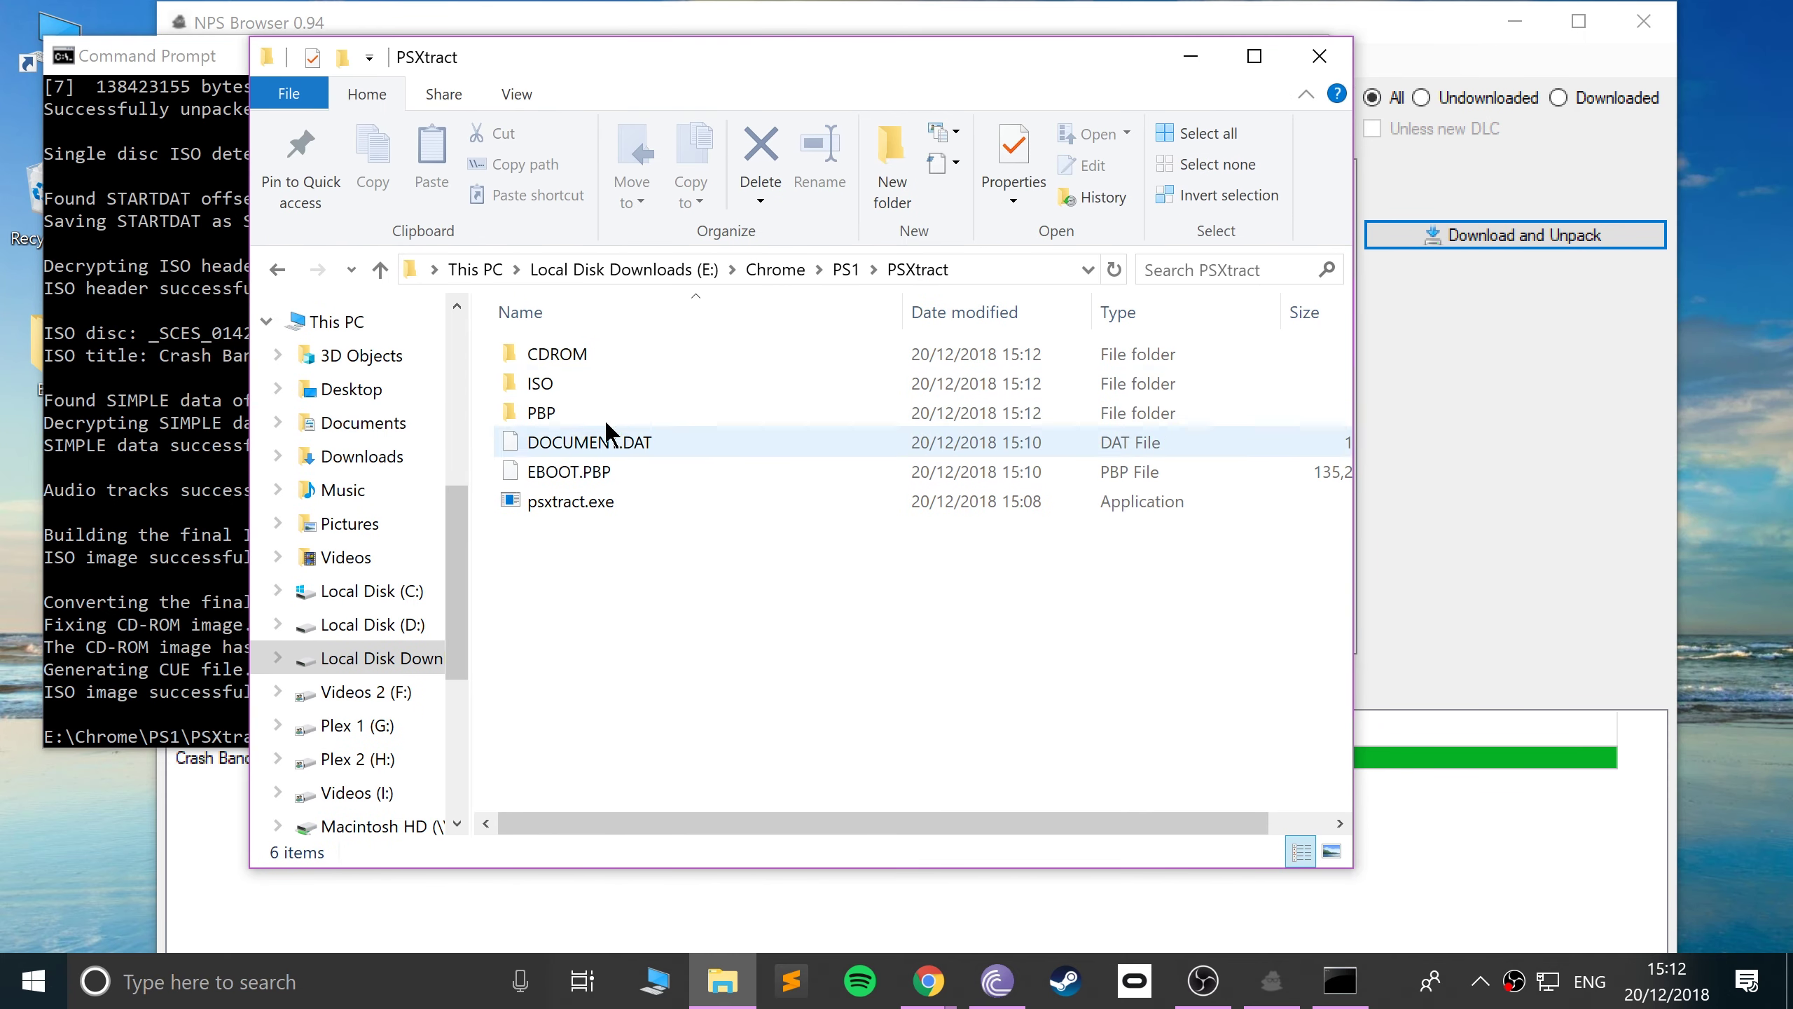
pyautogui.click(551, 411)
pyautogui.doubleClick(552, 406)
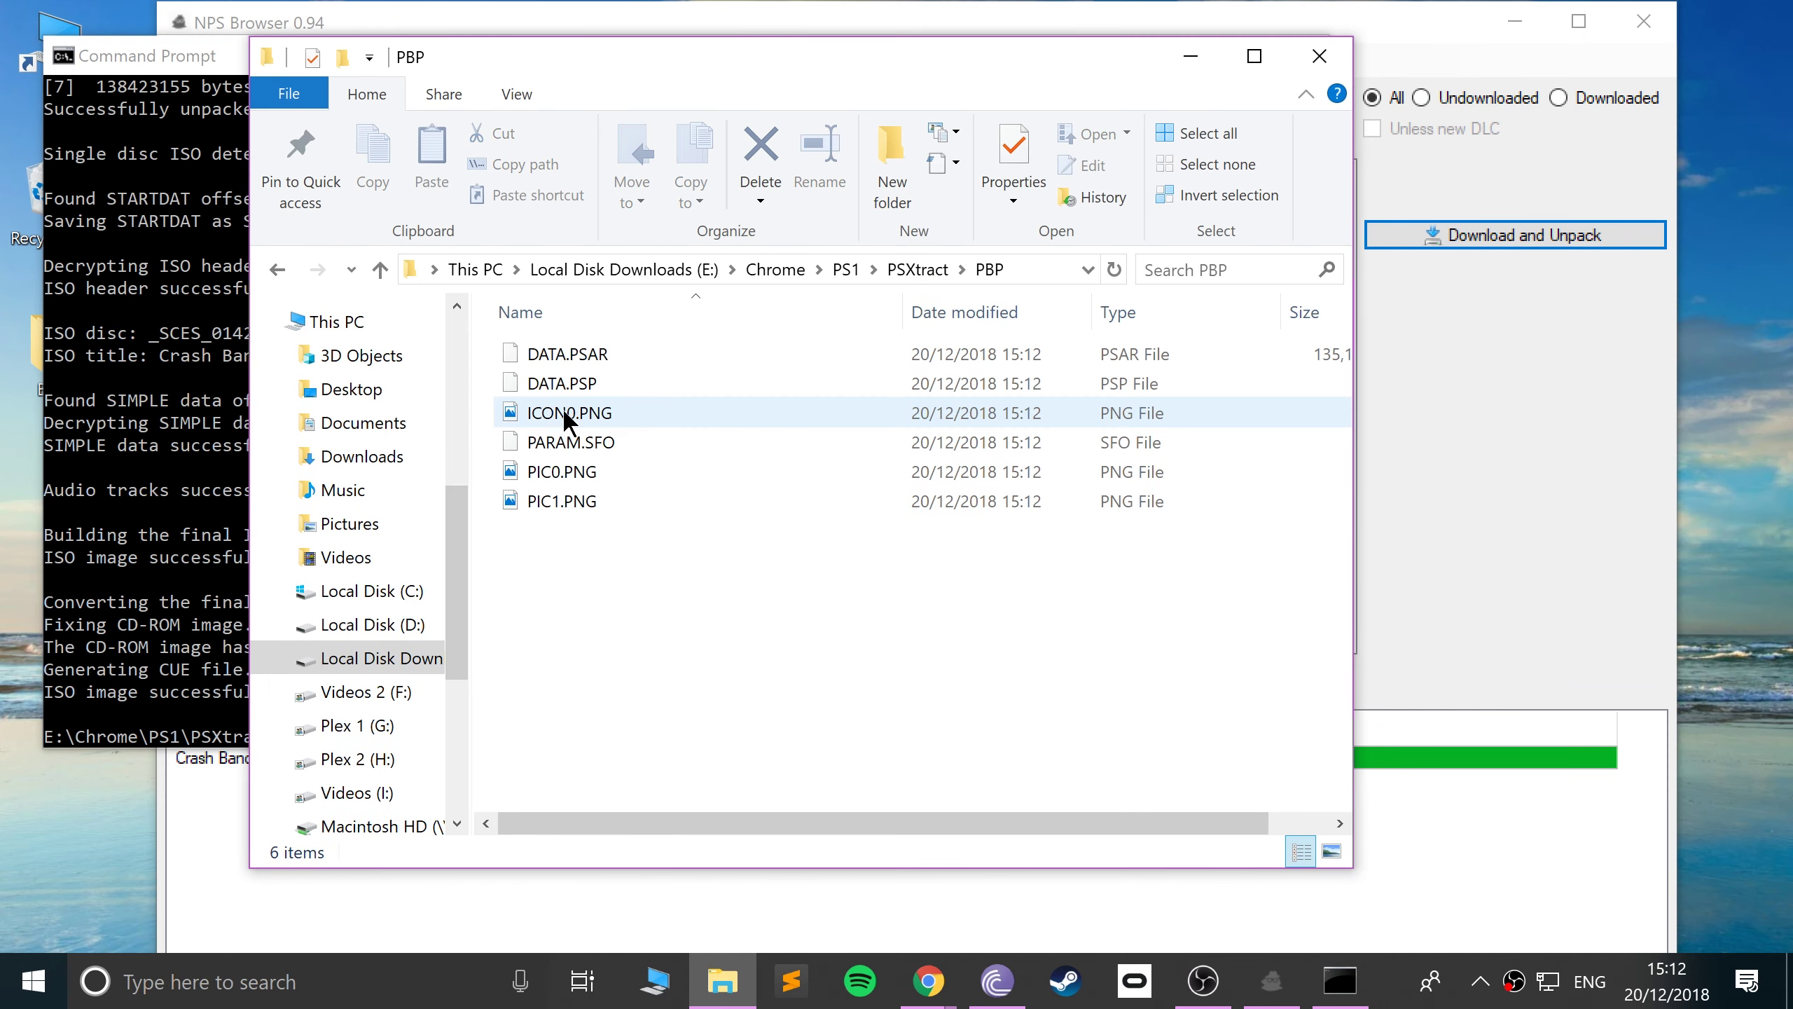
pyautogui.press('BackSpace')
pyautogui.press('Up')
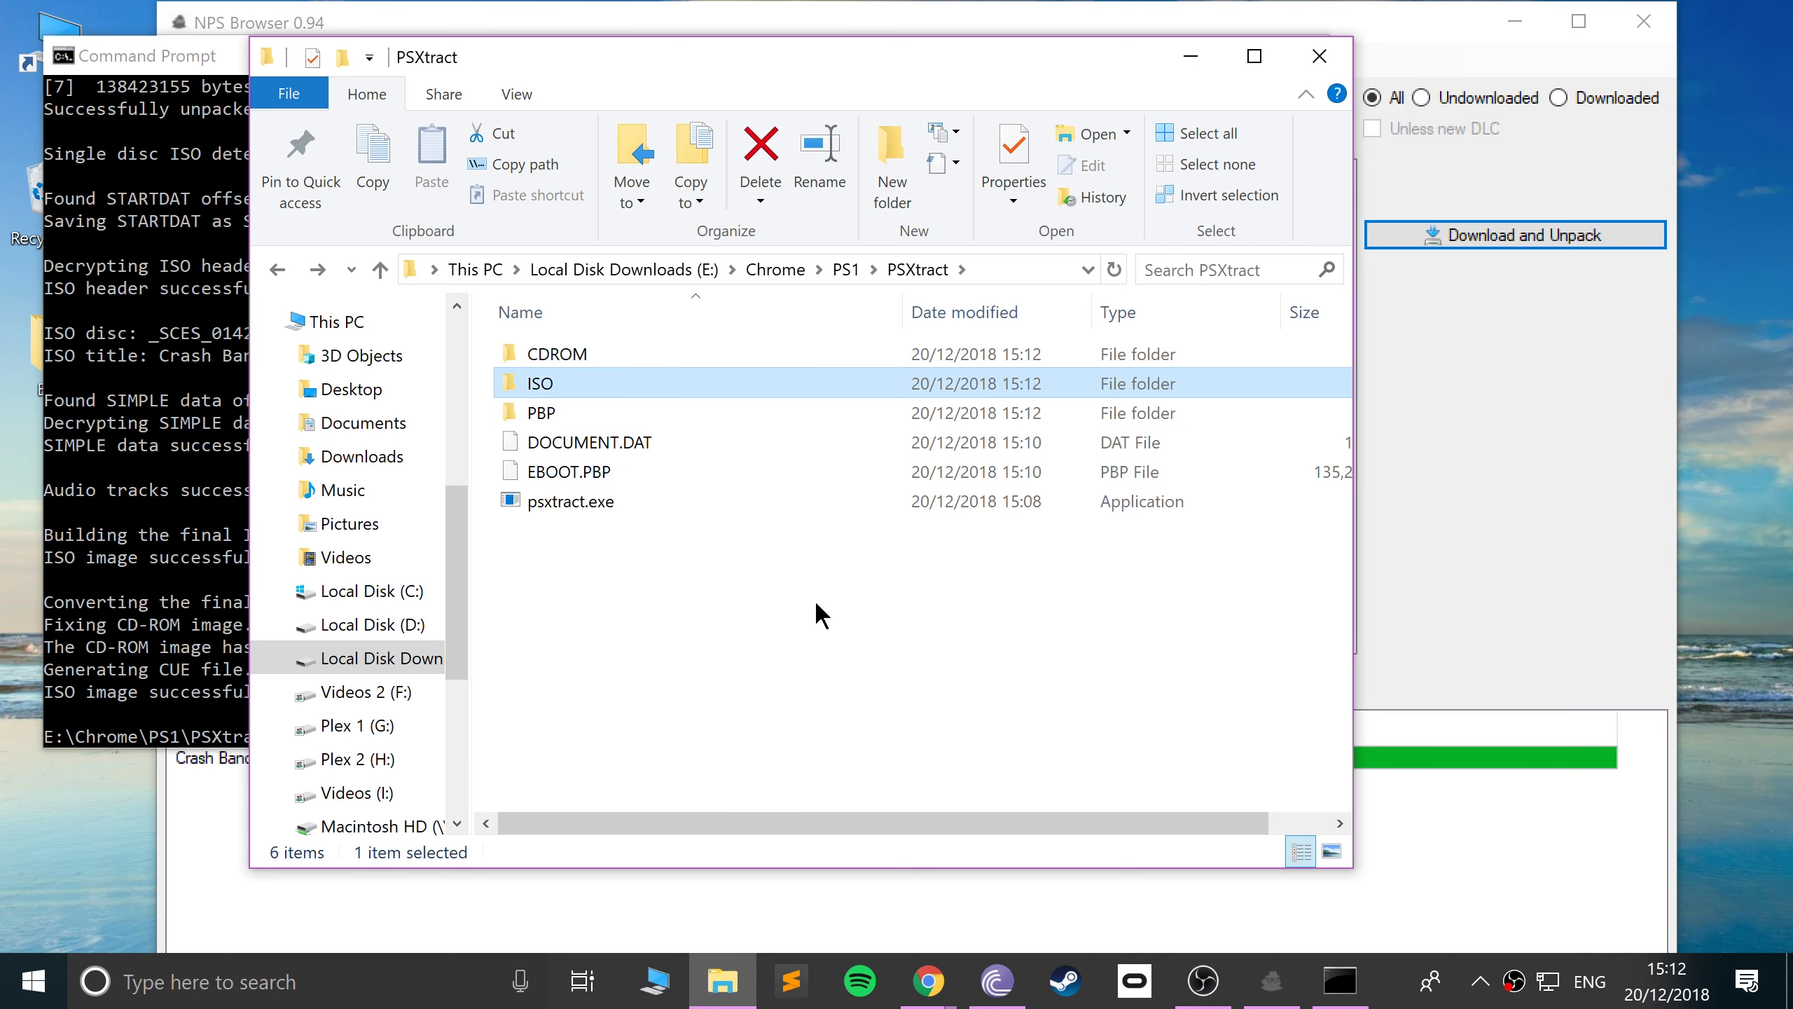
pyautogui.press('Return')
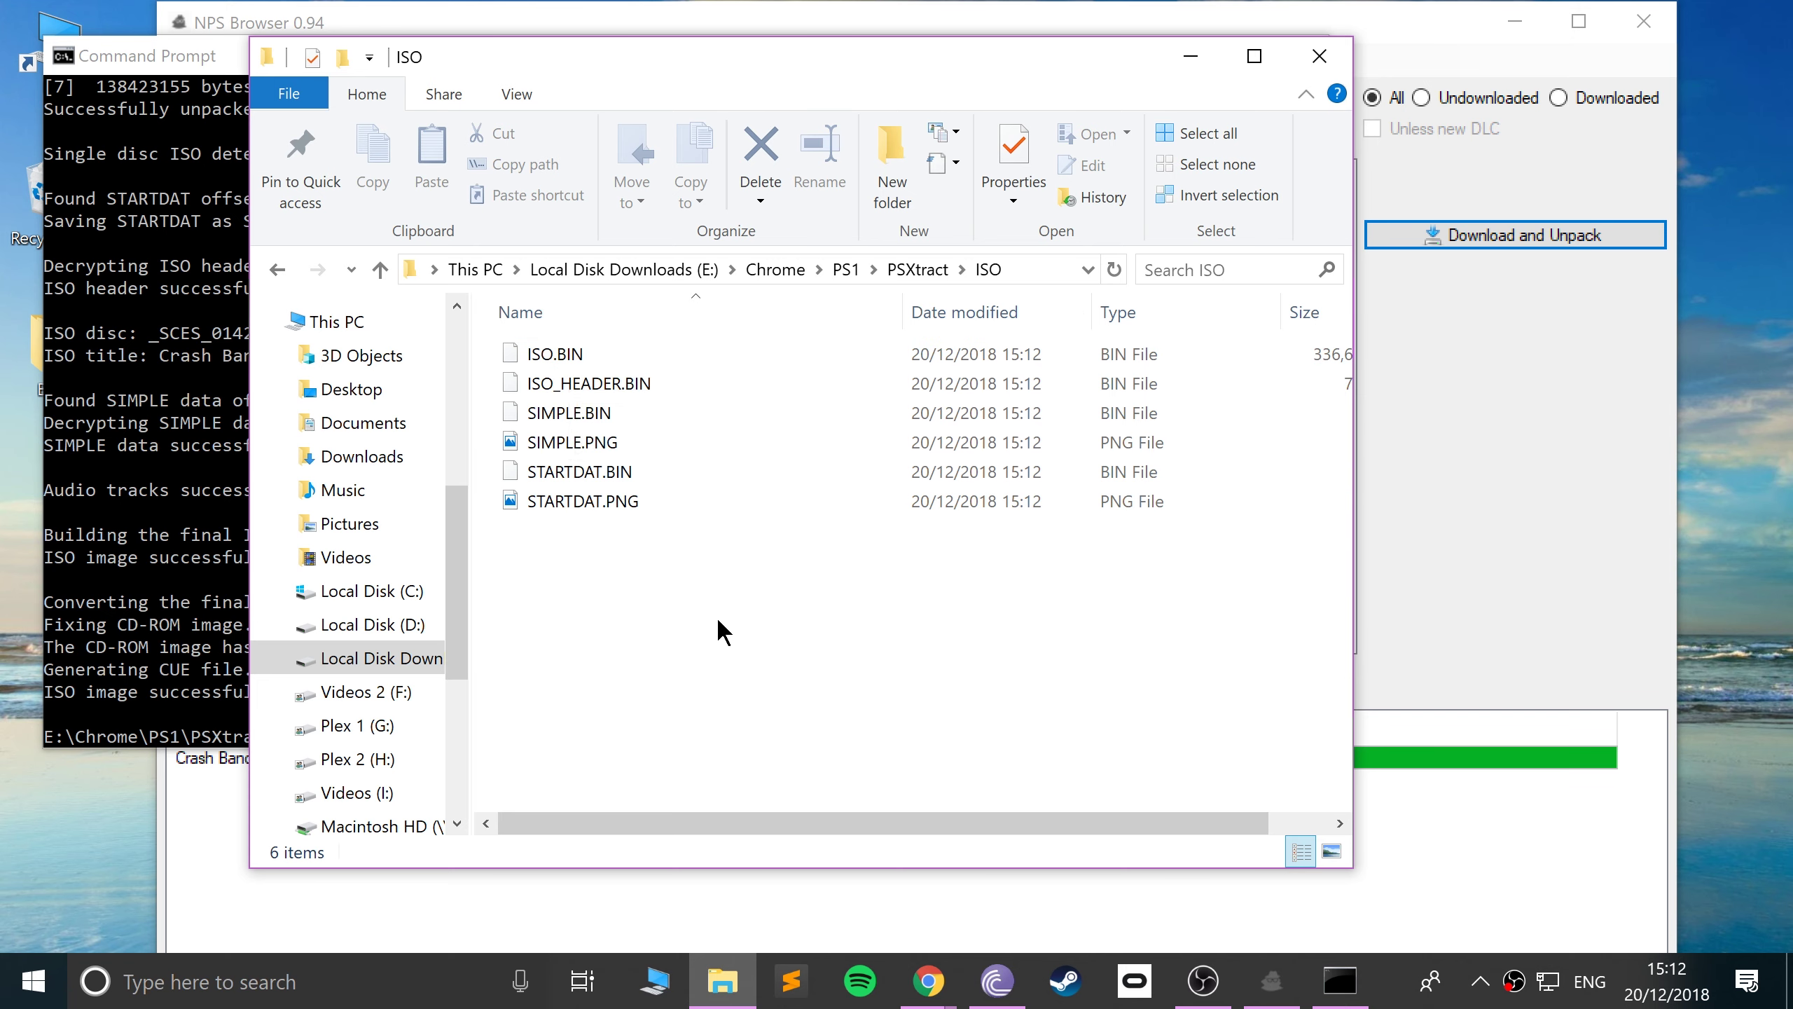
pyautogui.press('BackSpace')
pyautogui.press('Return')
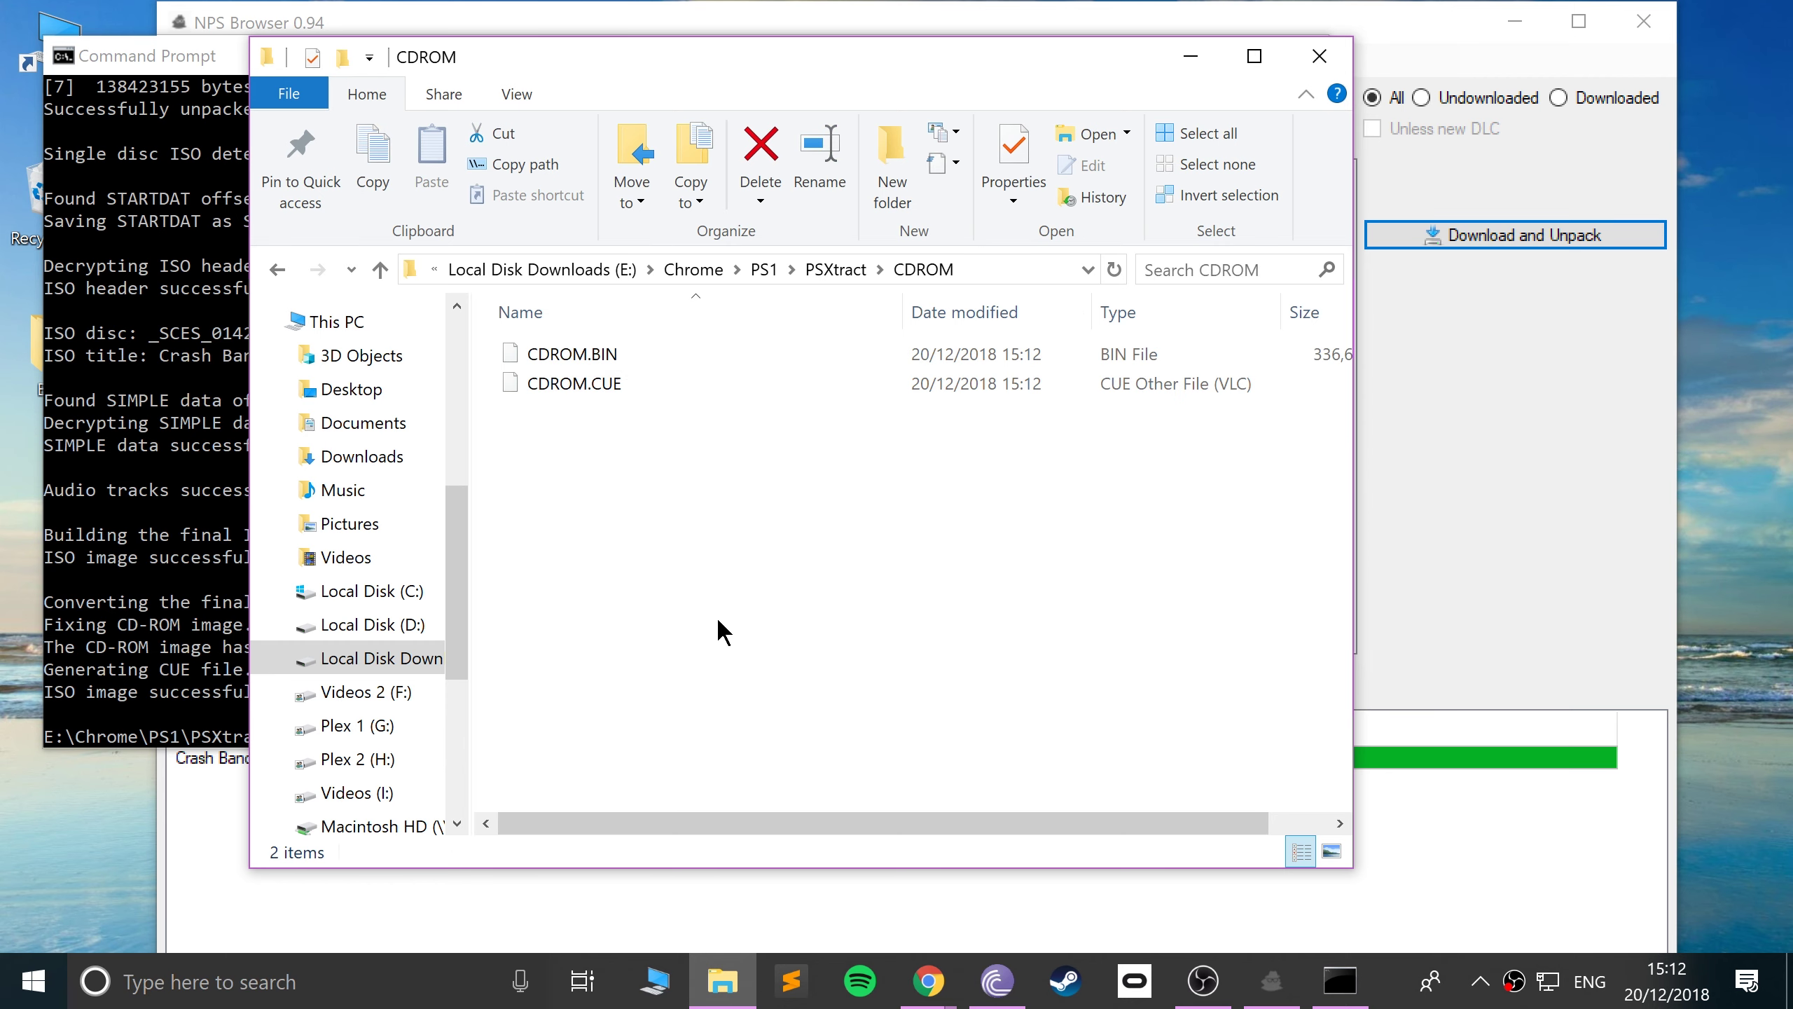
# - Open CDROM.CUE in Sublime Text to check the cue sheet contents
pyautogui.moveTo(930, 558); pyautogui.dragTo(543, 325)
pyautogui.click(590, 440)
pyautogui.click(585, 383)
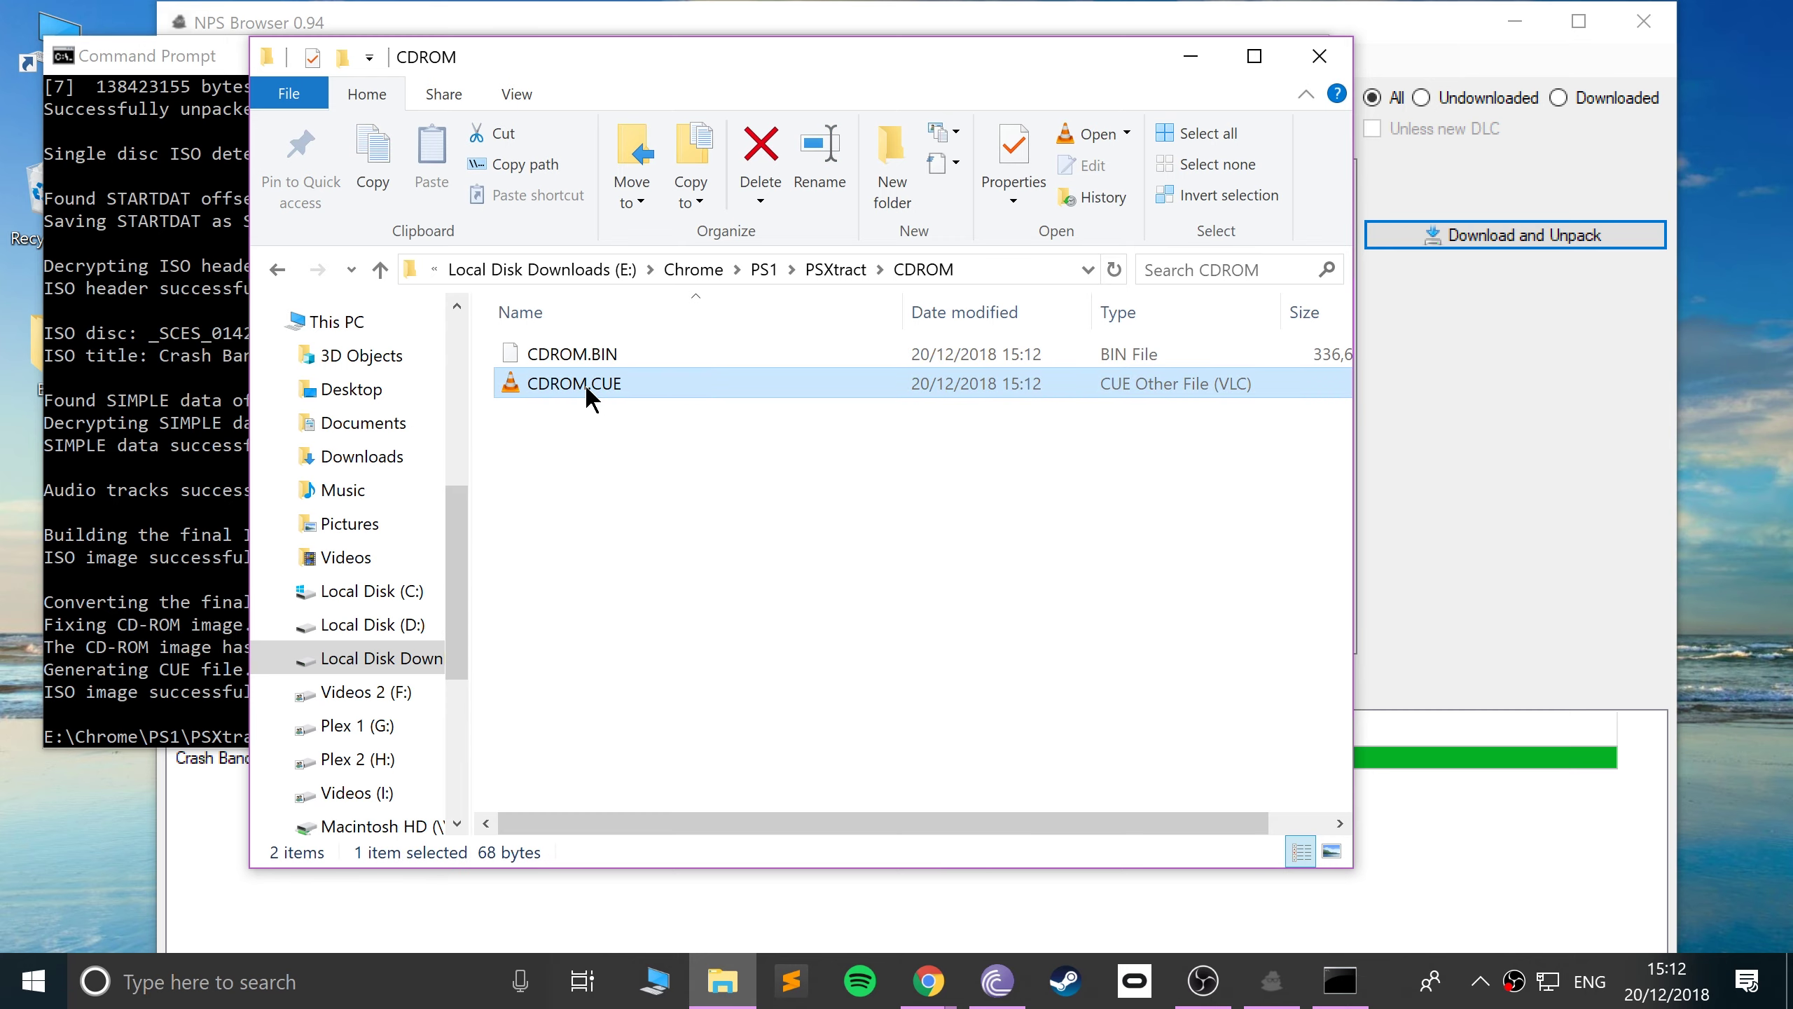
pyautogui.rightClick(585, 383)
pyautogui.click(699, 460)
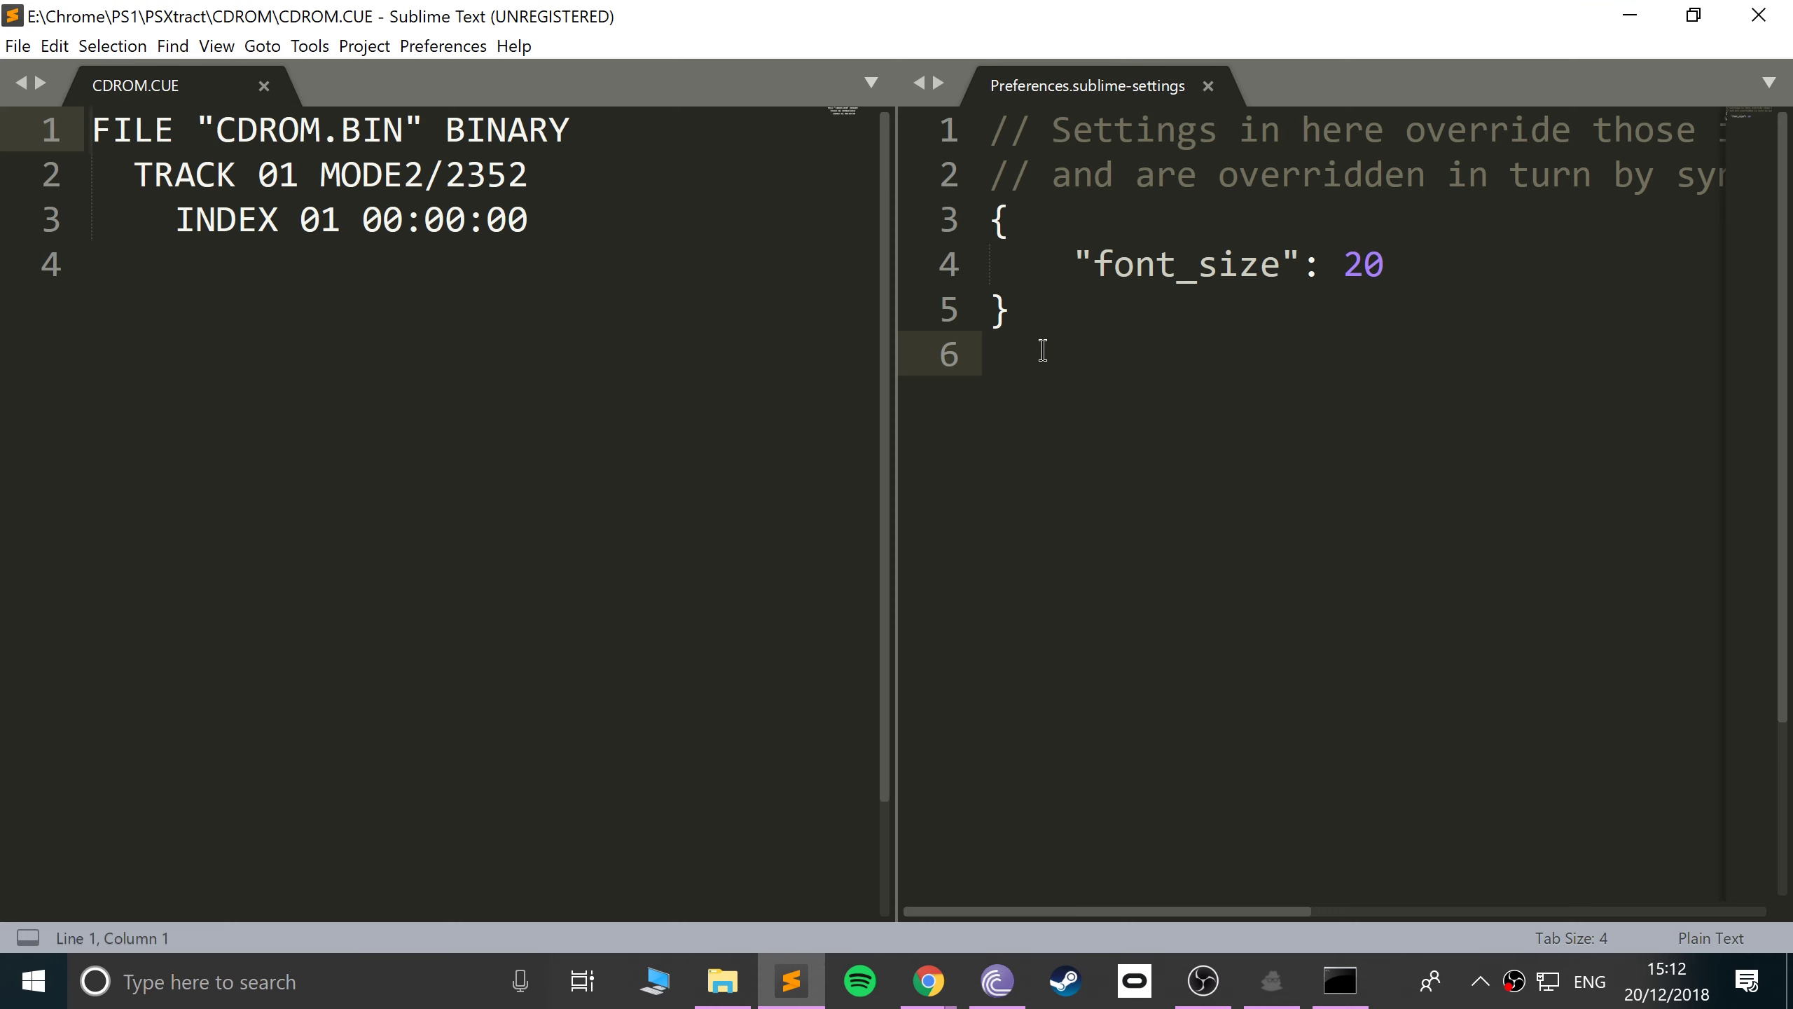
pyautogui.hotkey('ctrl', 'a')
pyautogui.click(580, 292)
pyautogui.click(1782, 26)
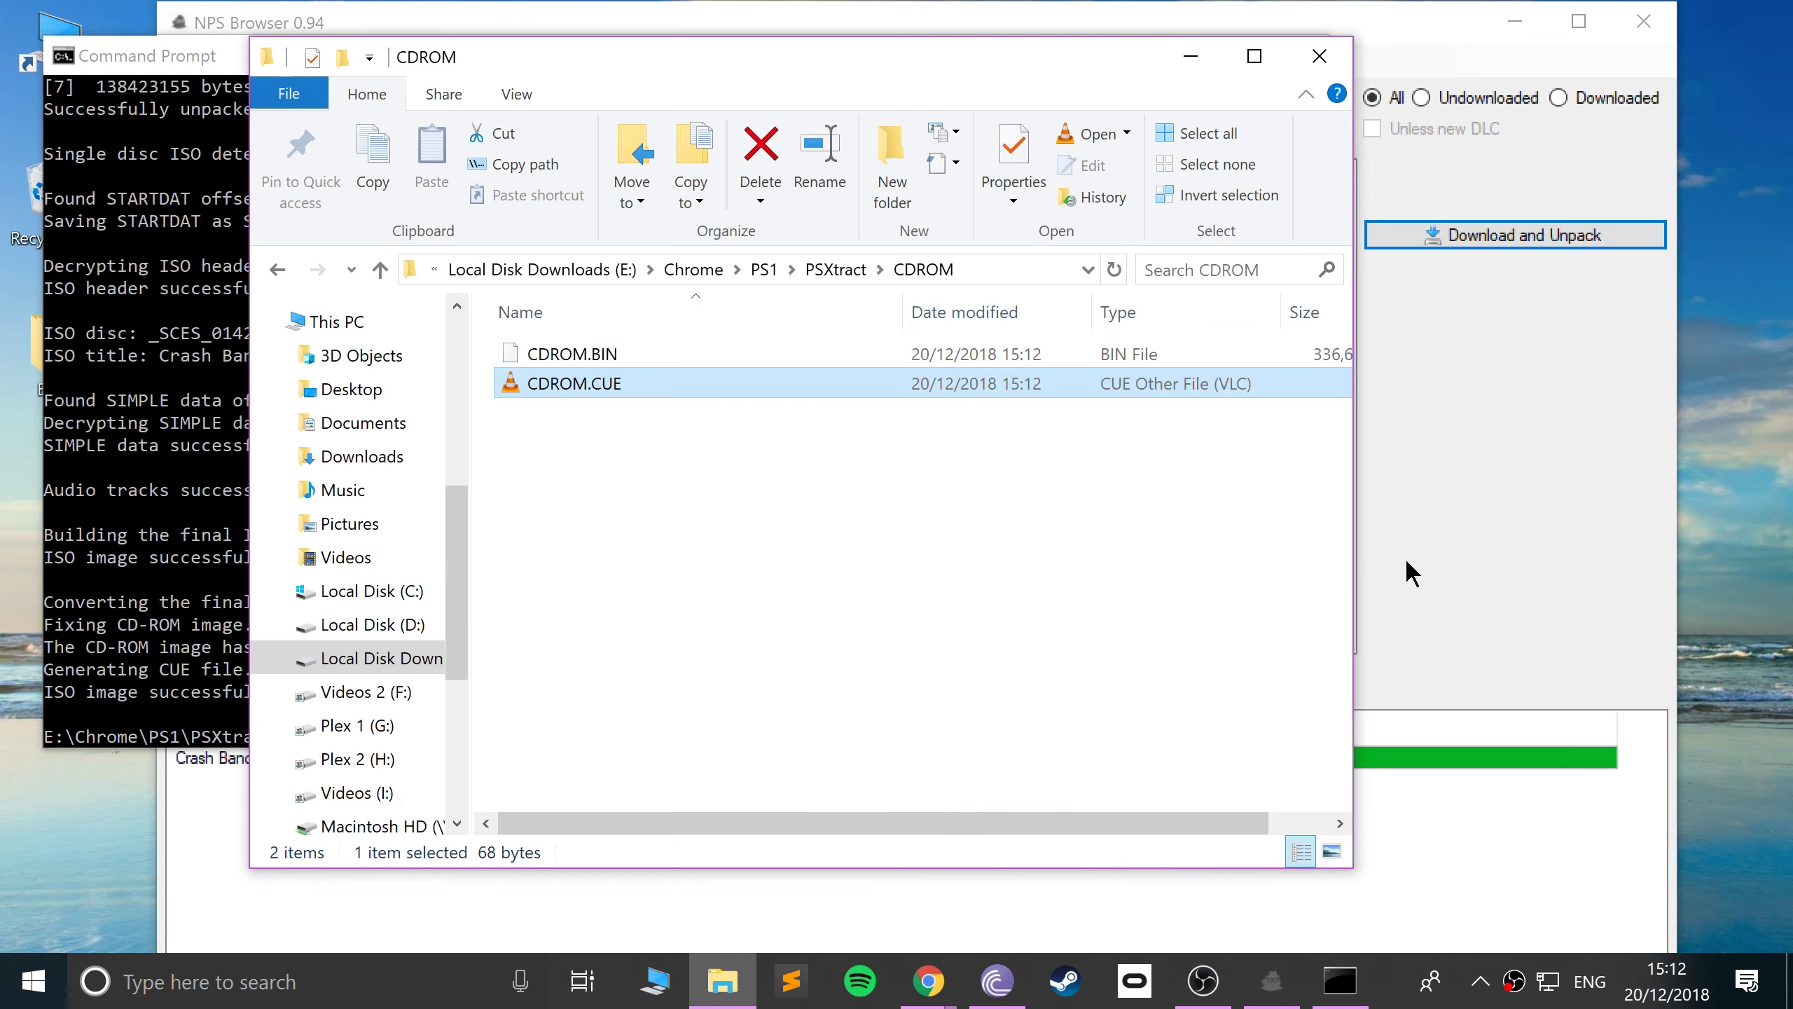
pyautogui.keyDown('ctrl'); pyautogui.click(594, 362); pyautogui.keyUp('ctrl')
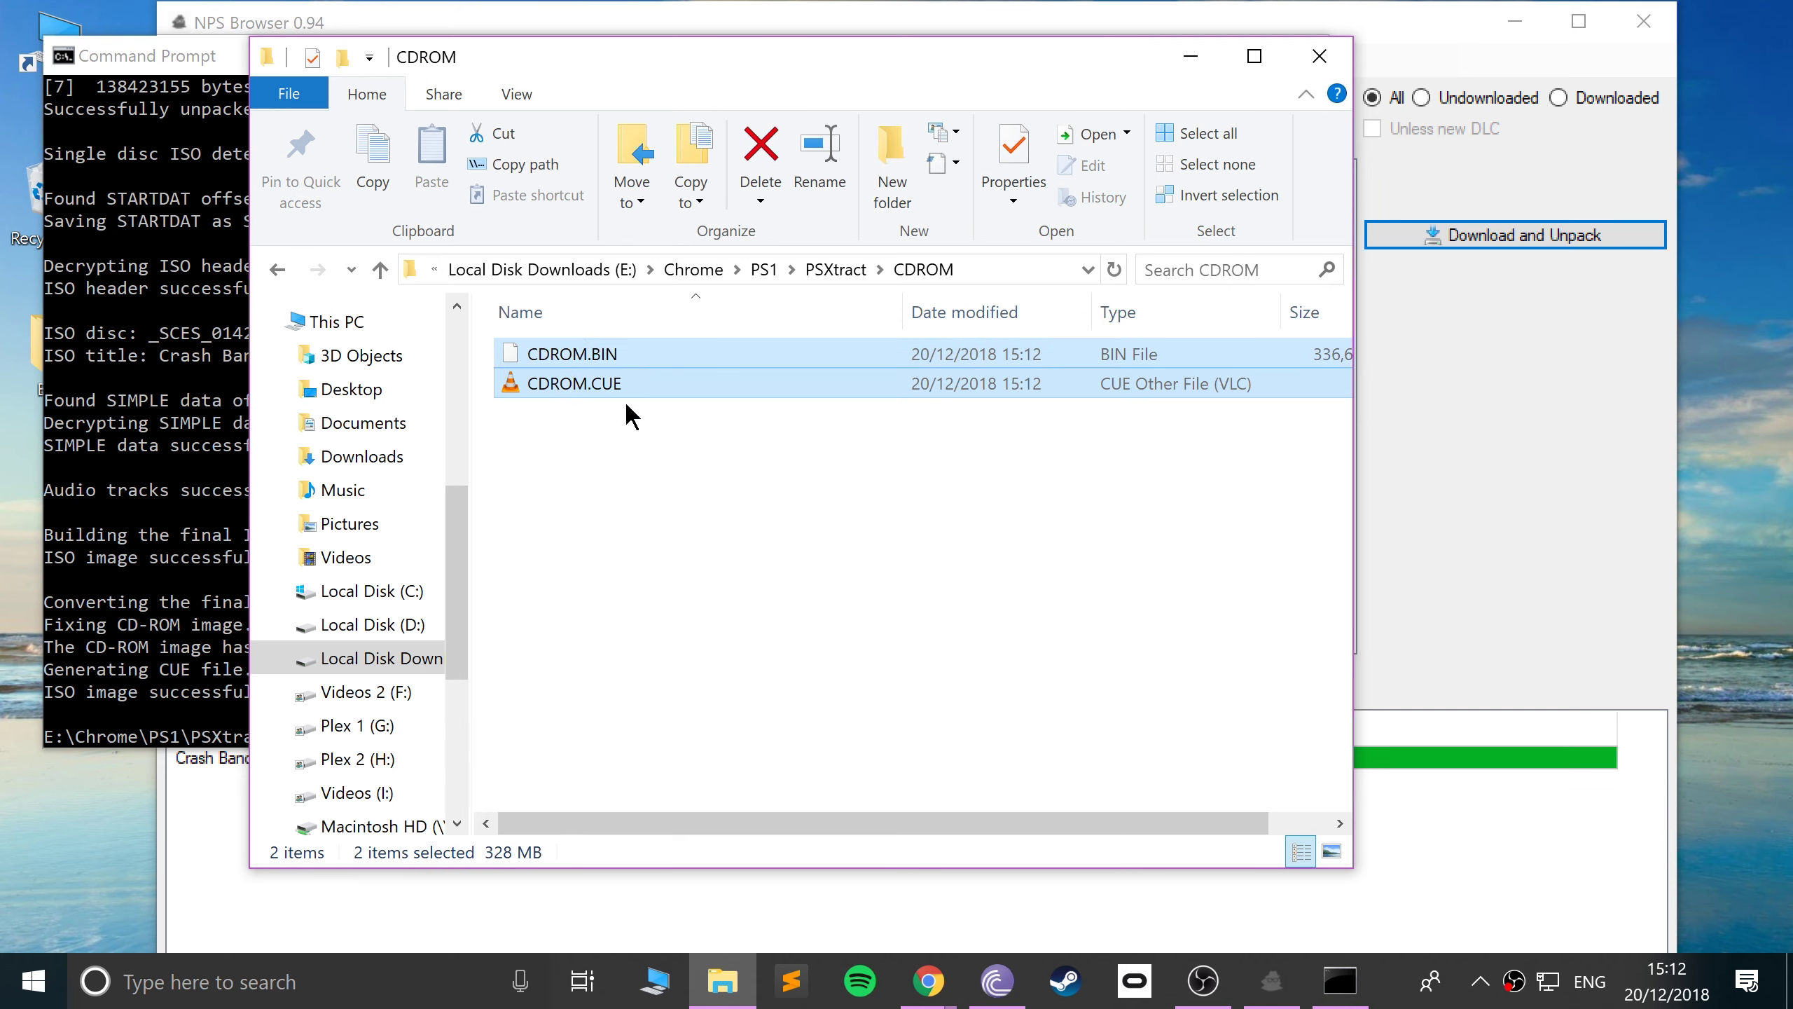